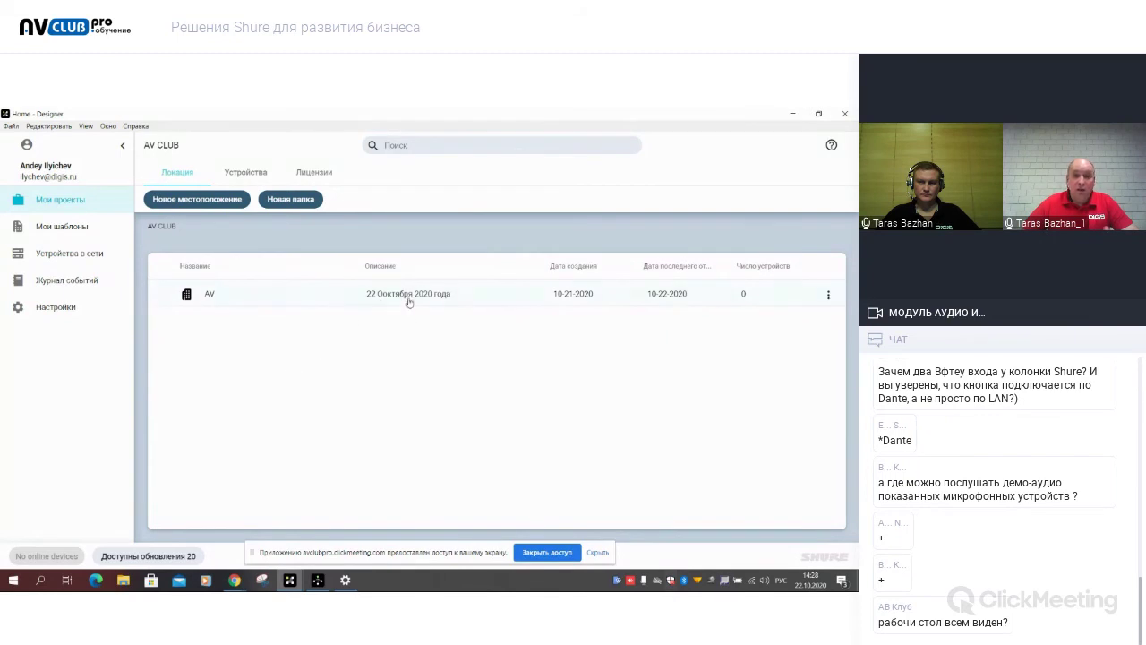
# Open the AV location from the AV CLUB project in a maximized window.
pyautogui.doubleClick(346, 297)
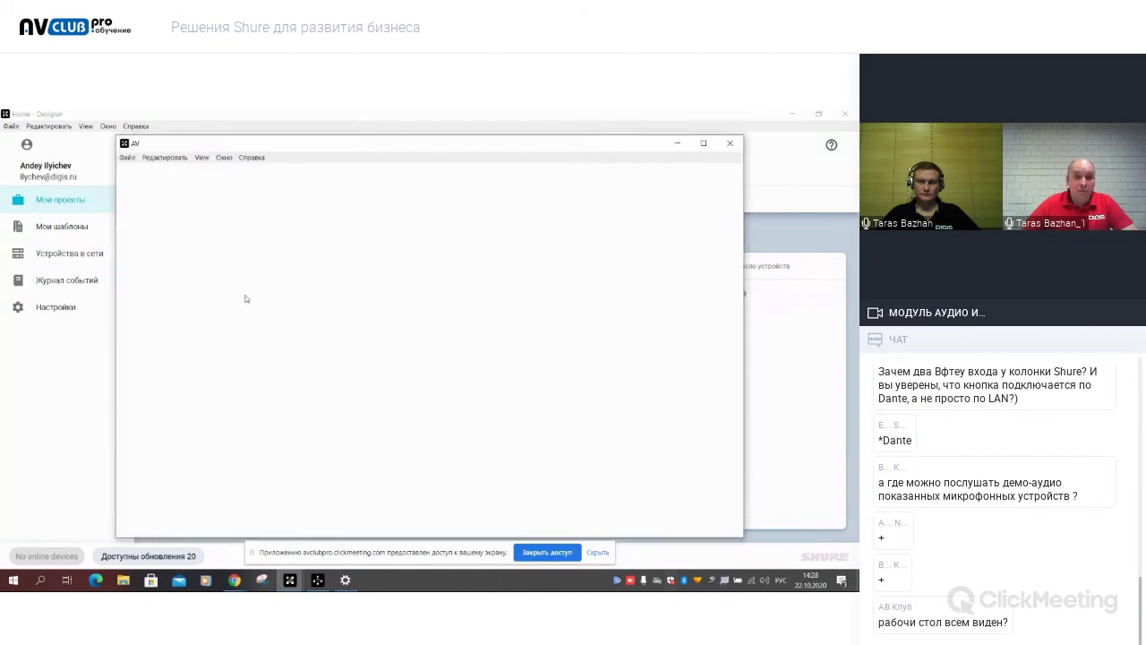
pyautogui.click(702, 143)
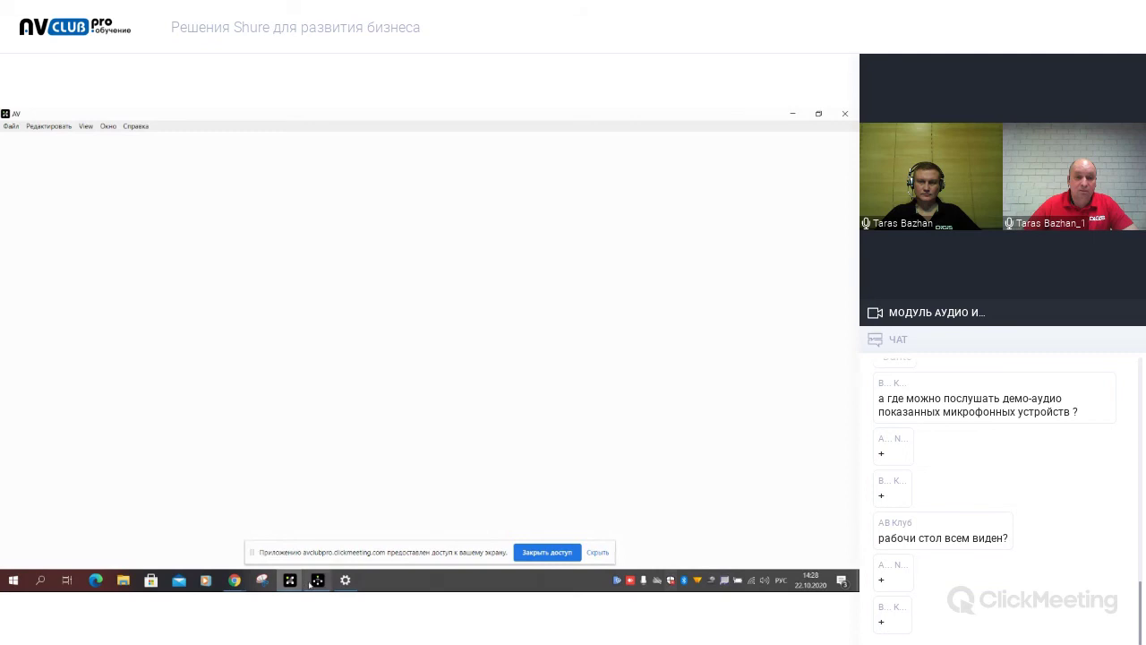
pyautogui.moveTo(289, 580)
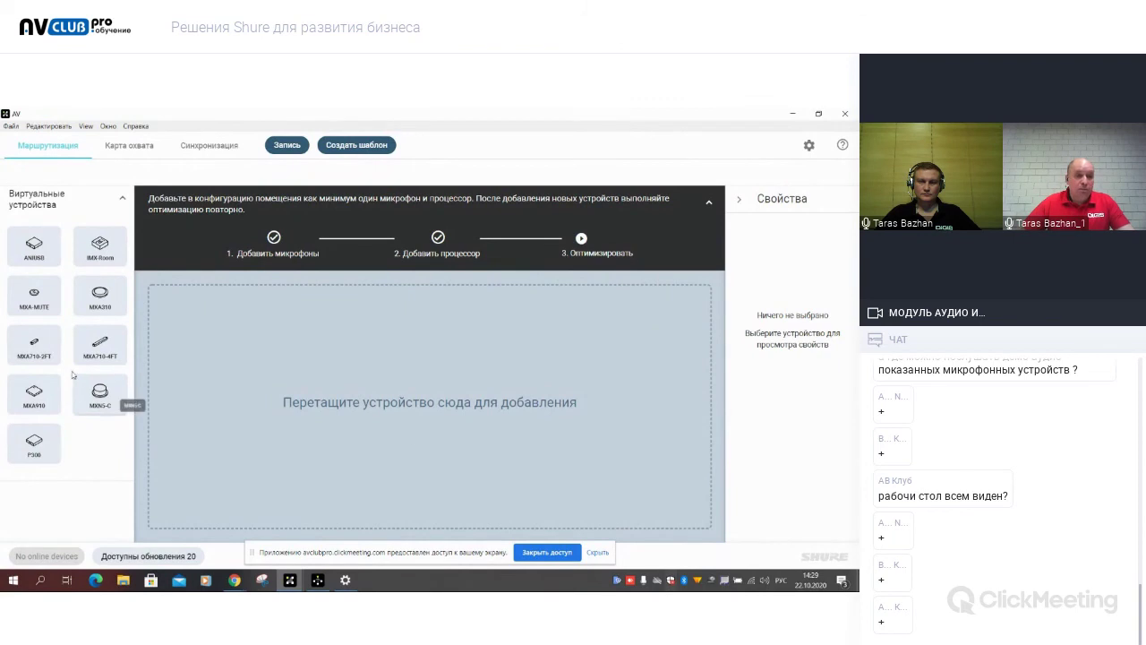
# Add an MXA710-2FT microphone to the room's routing with the Wall horizontal installation method.
pyautogui.moveTo(38, 356); pyautogui.dragTo(345, 342)
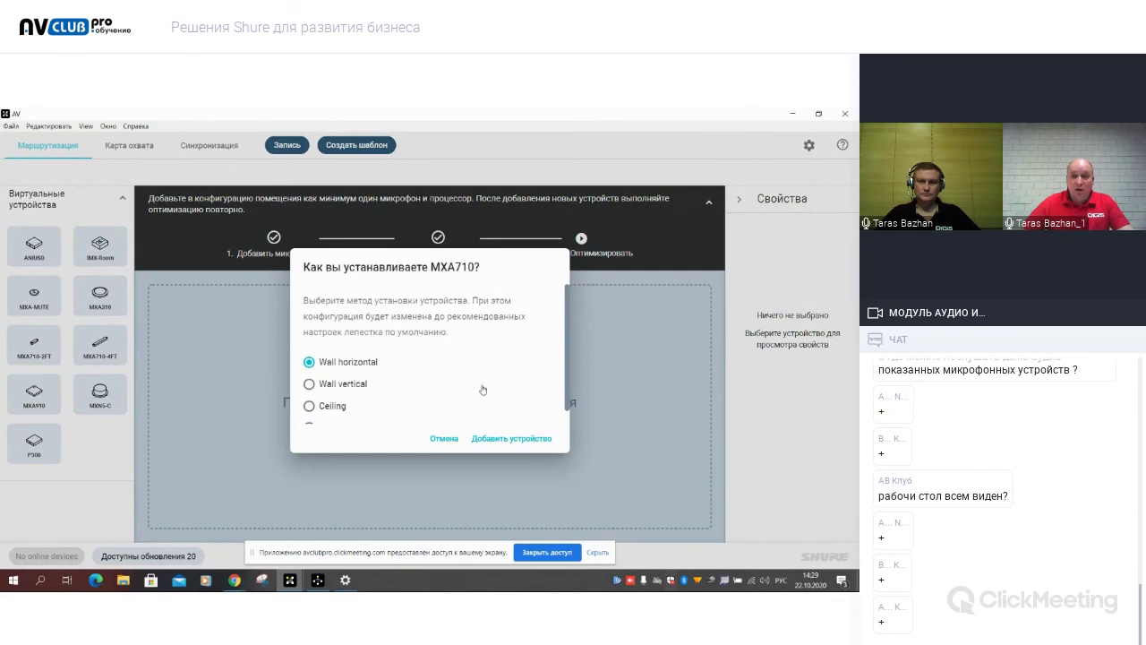
pyautogui.scroll(-1, 483, 372)
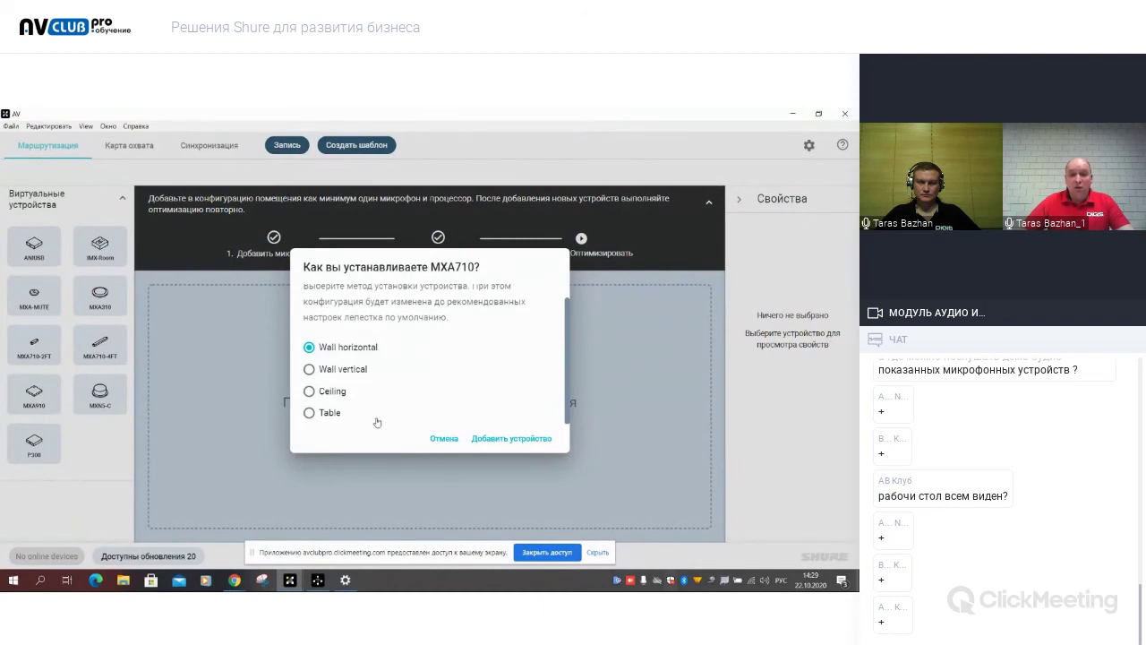
pyautogui.click(511, 439)
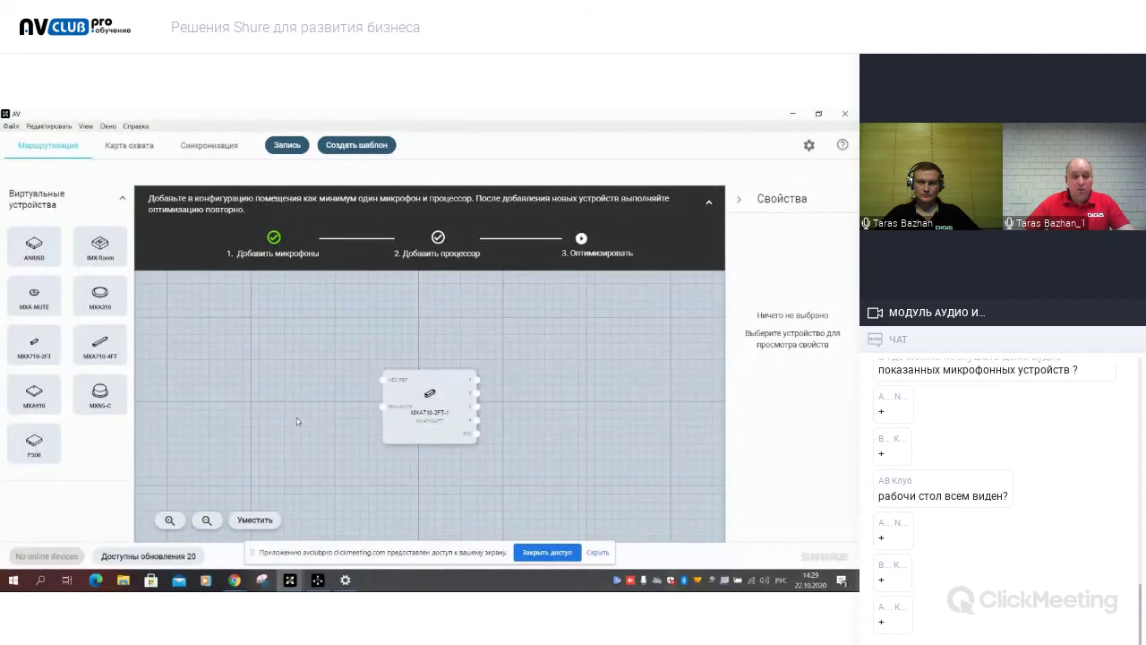
# Add the MXN5-C loudspeaker, the MXA-MUTE button and the P300 processor to the room's routing.
pyautogui.doubleClick(100, 394)
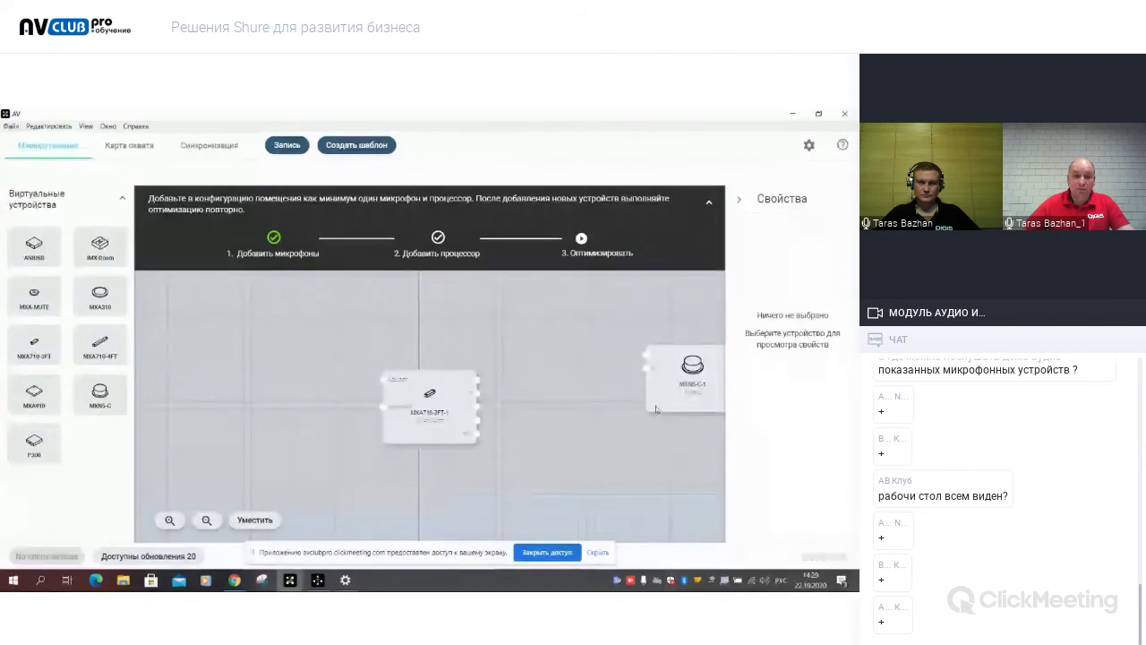
pyautogui.click(170, 520)
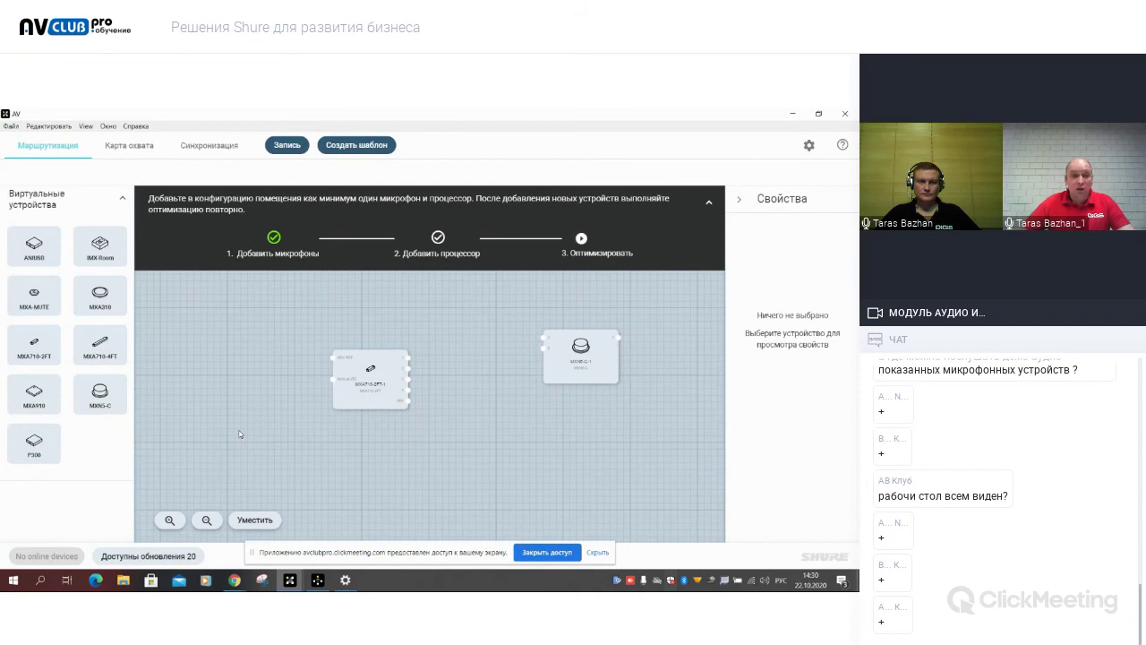
pyautogui.moveTo(36, 297); pyautogui.dragTo(218, 421)
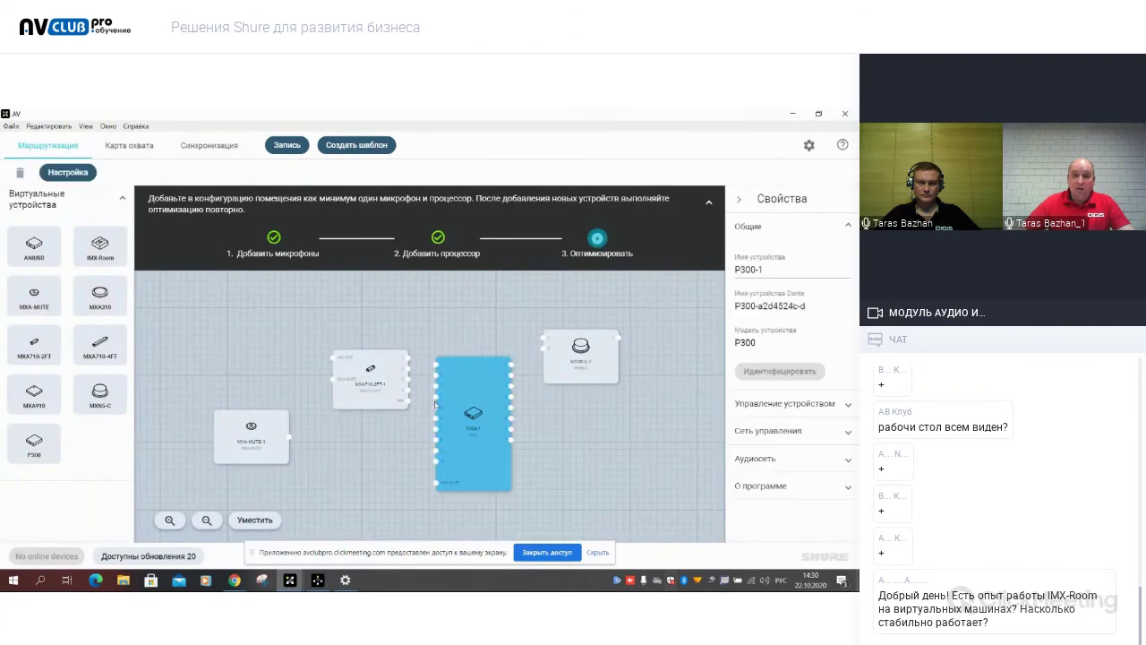
pyautogui.click(240, 520)
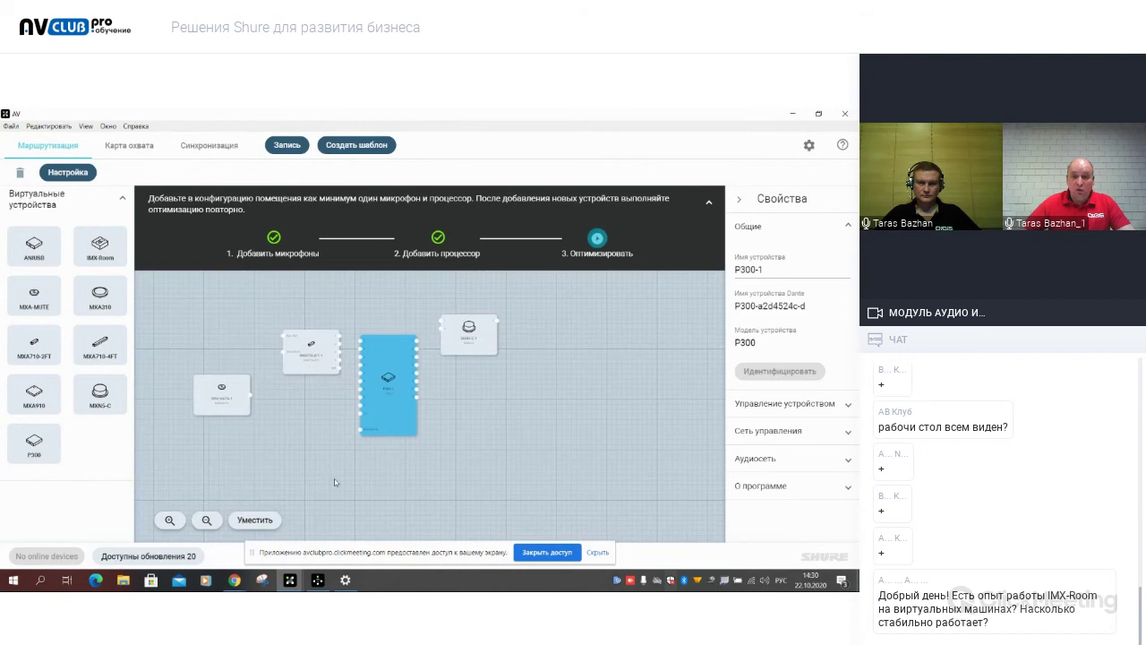
pyautogui.click(165, 522)
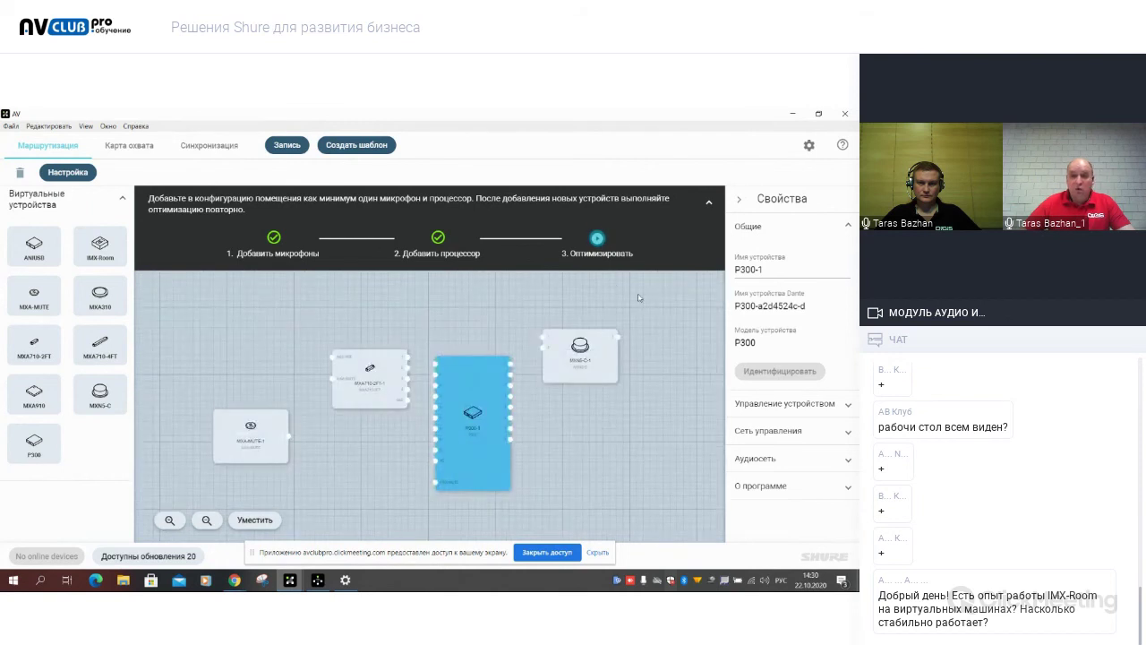
# Optimize the room to route audio and mute control automatically between the devices.
pyautogui.click(597, 239)
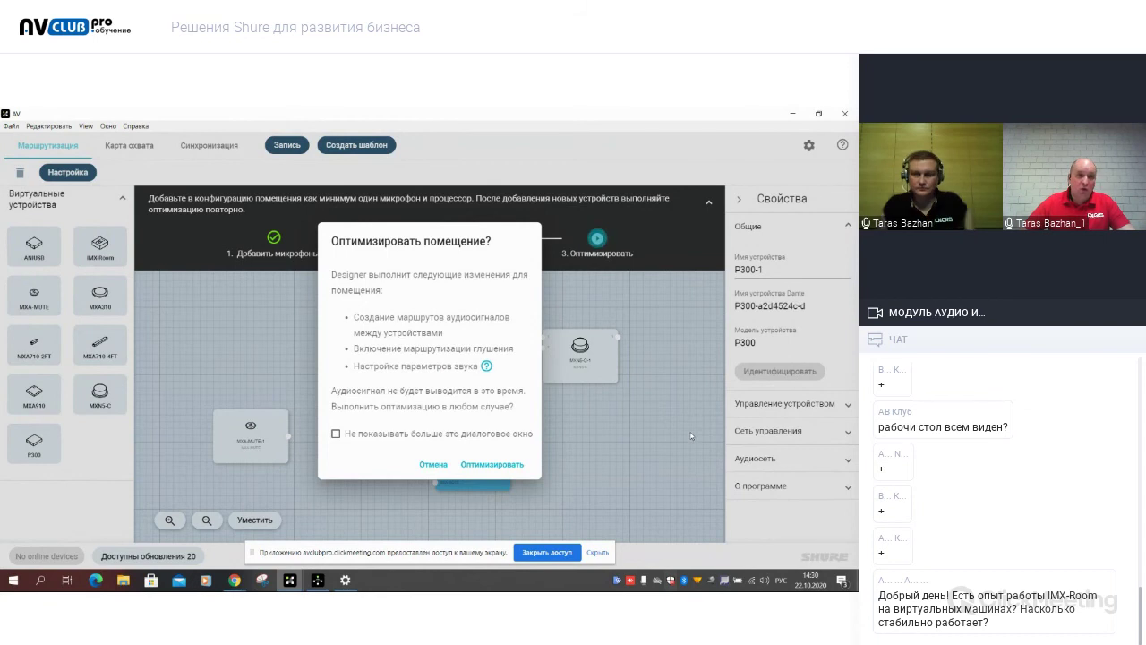
pyautogui.click(505, 468)
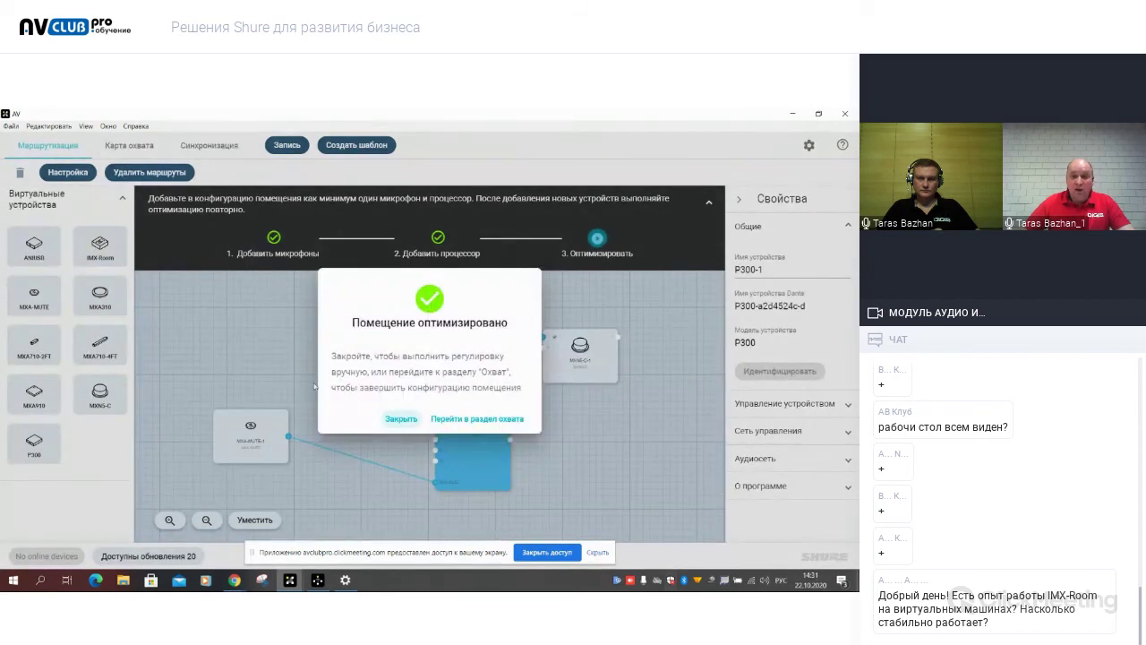
pyautogui.click(473, 419)
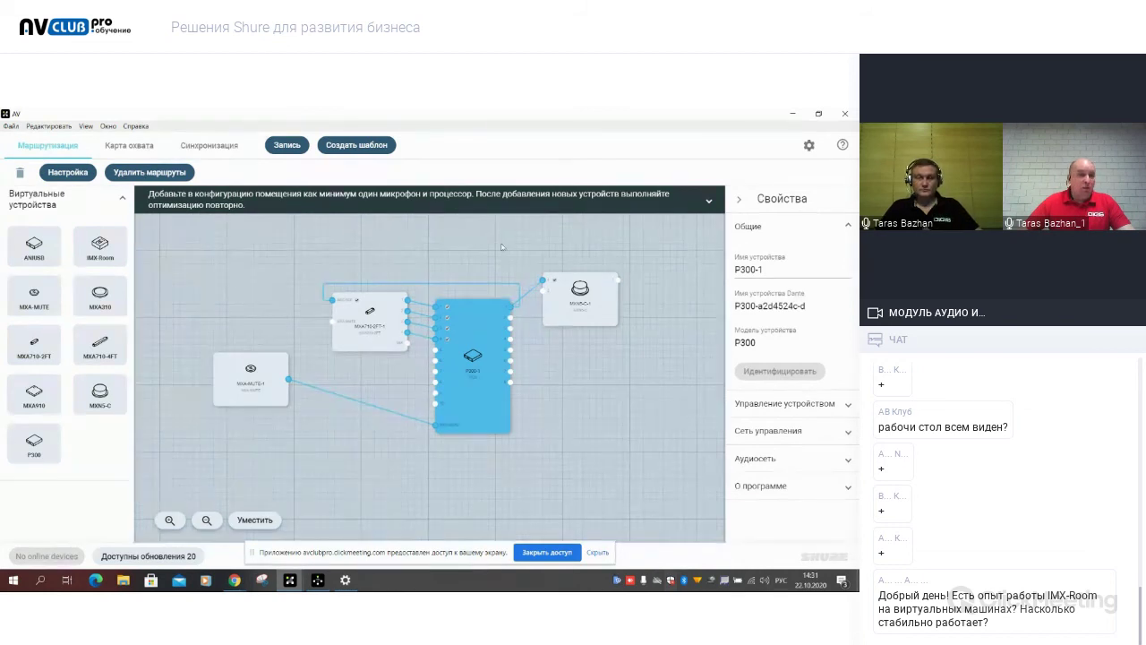
# Add the ROOM floor plan image from the desktop to the room's coverage map.
pyautogui.click(116, 146)
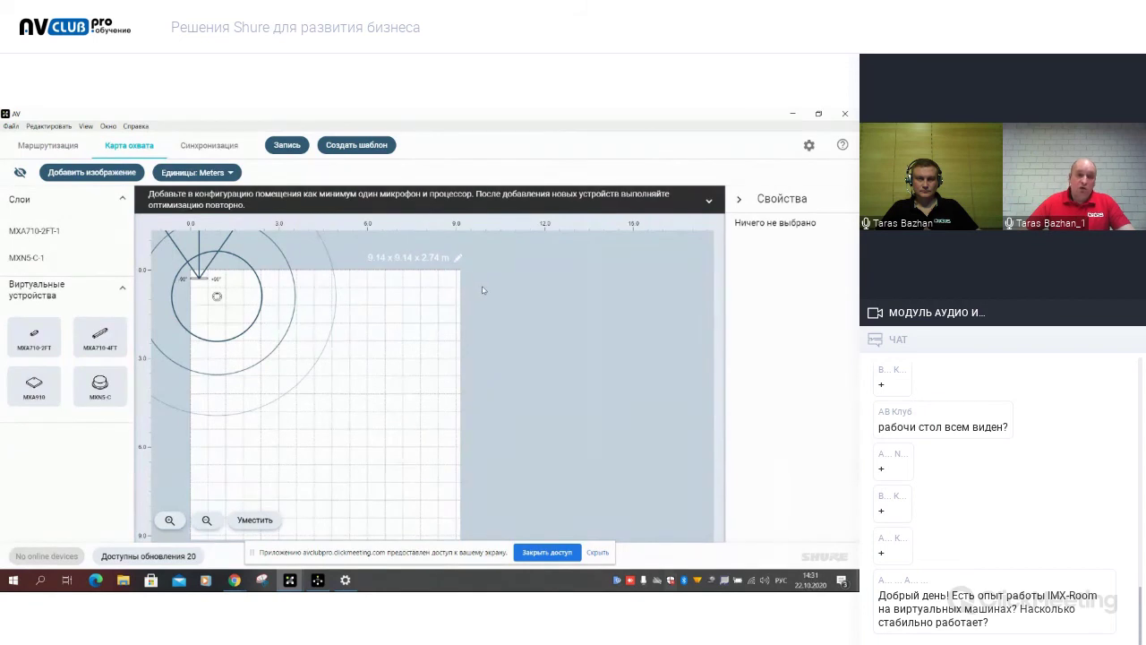
pyautogui.click(458, 267)
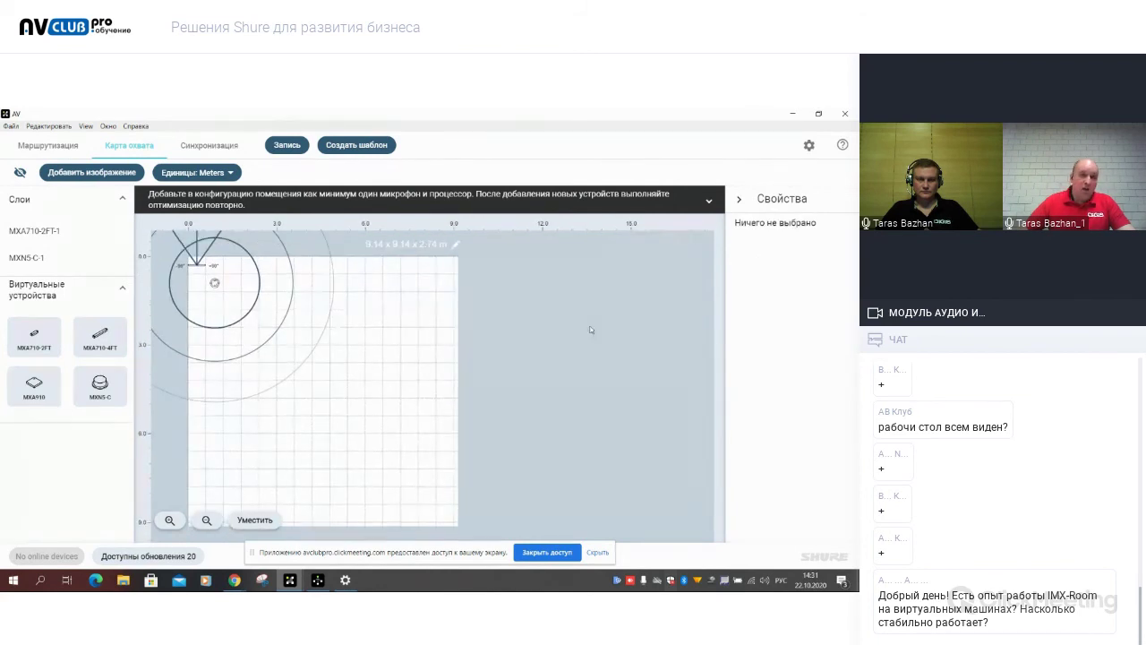
pyautogui.click(96, 172)
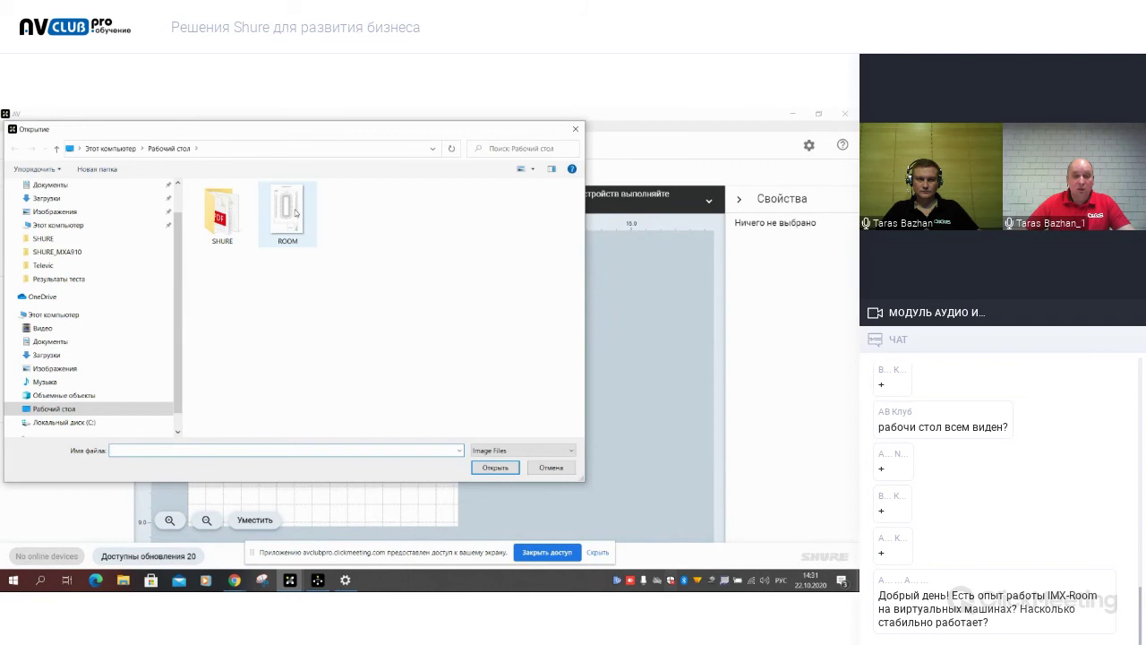
pyautogui.click(294, 212)
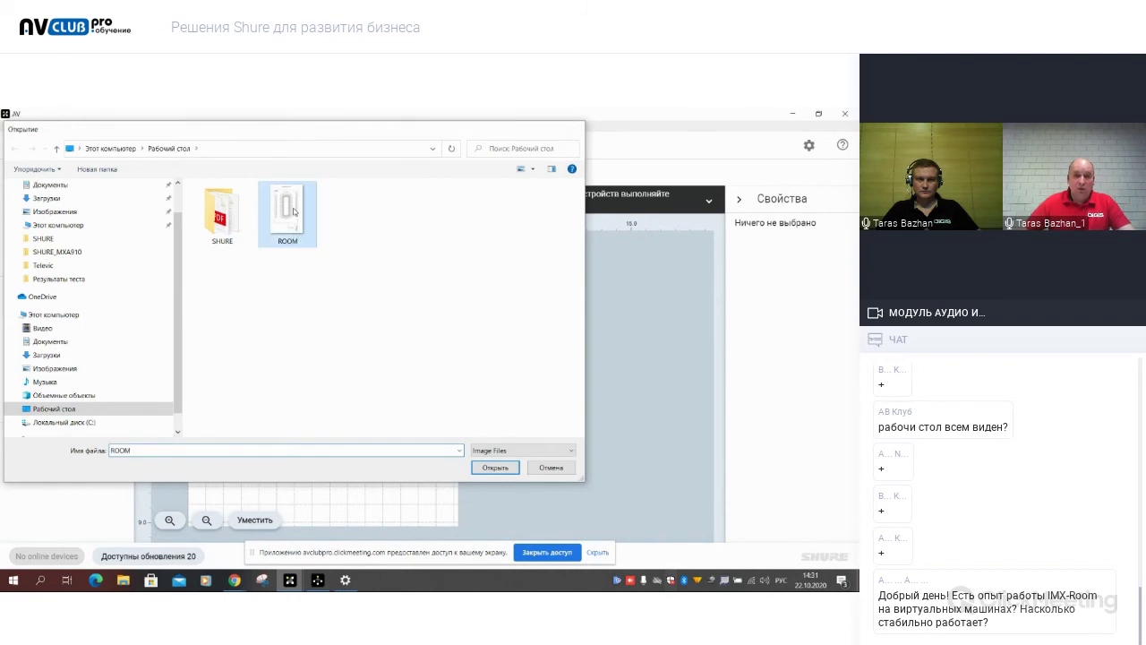
pyautogui.doubleClick(294, 211)
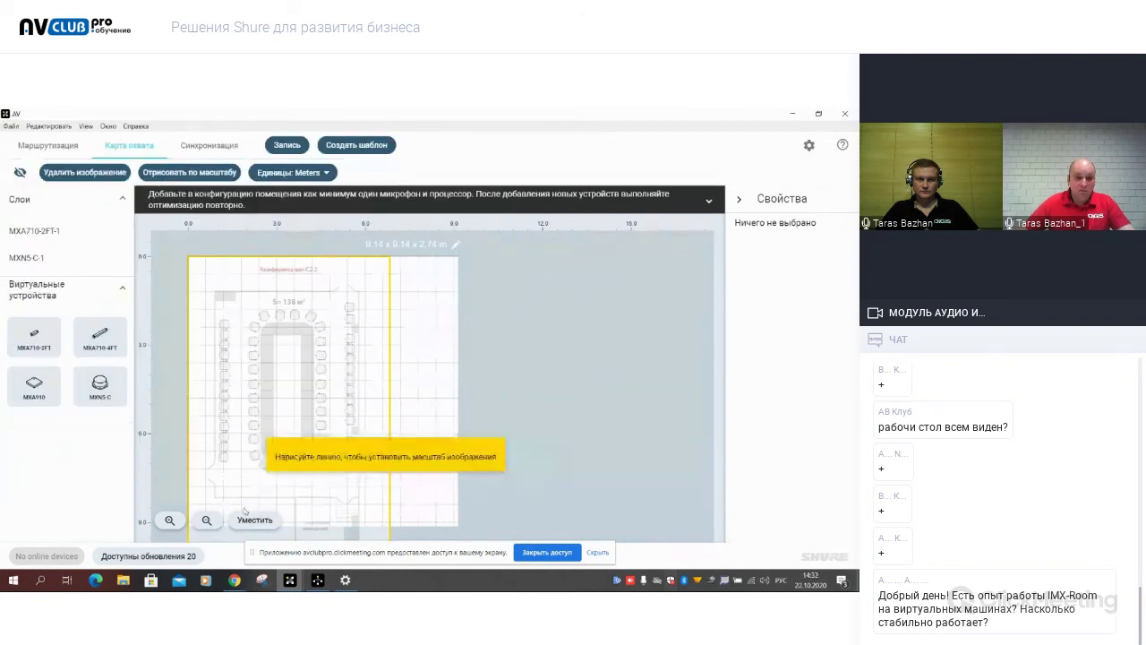
pyautogui.click(206, 521)
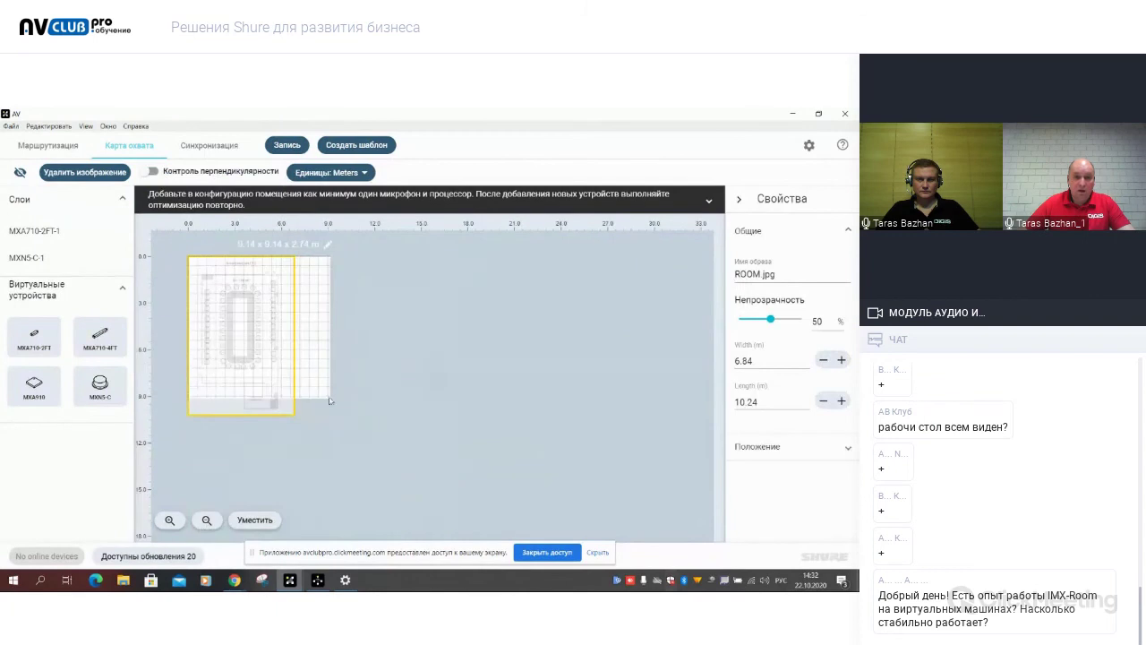
# Enlarge the coverage map's room area to about 15.6 m wide and 13.7 m long.
pyautogui.click(325, 252)
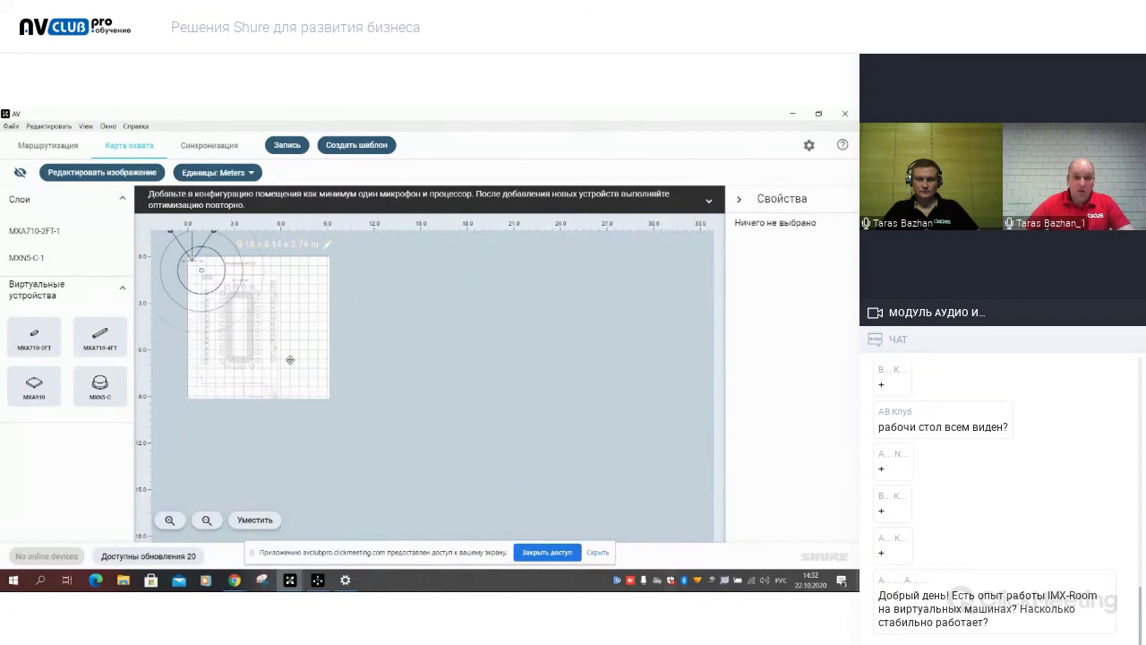
pyautogui.click(324, 261)
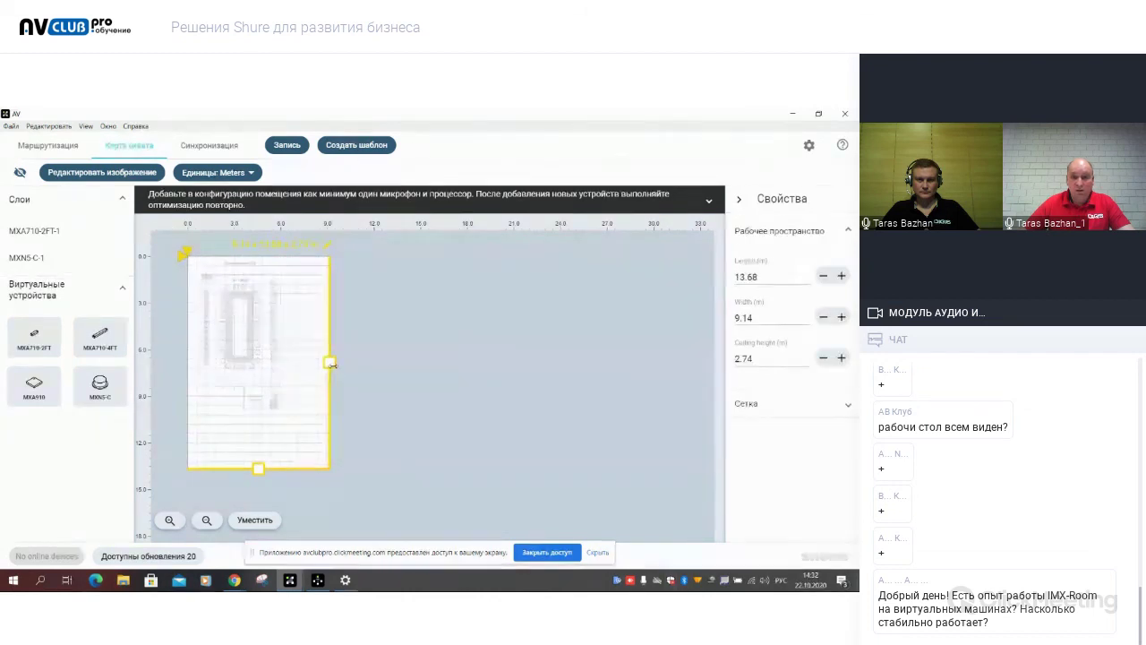
pyautogui.moveTo(330, 363); pyautogui.dragTo(431, 363)
pyautogui.click(271, 316)
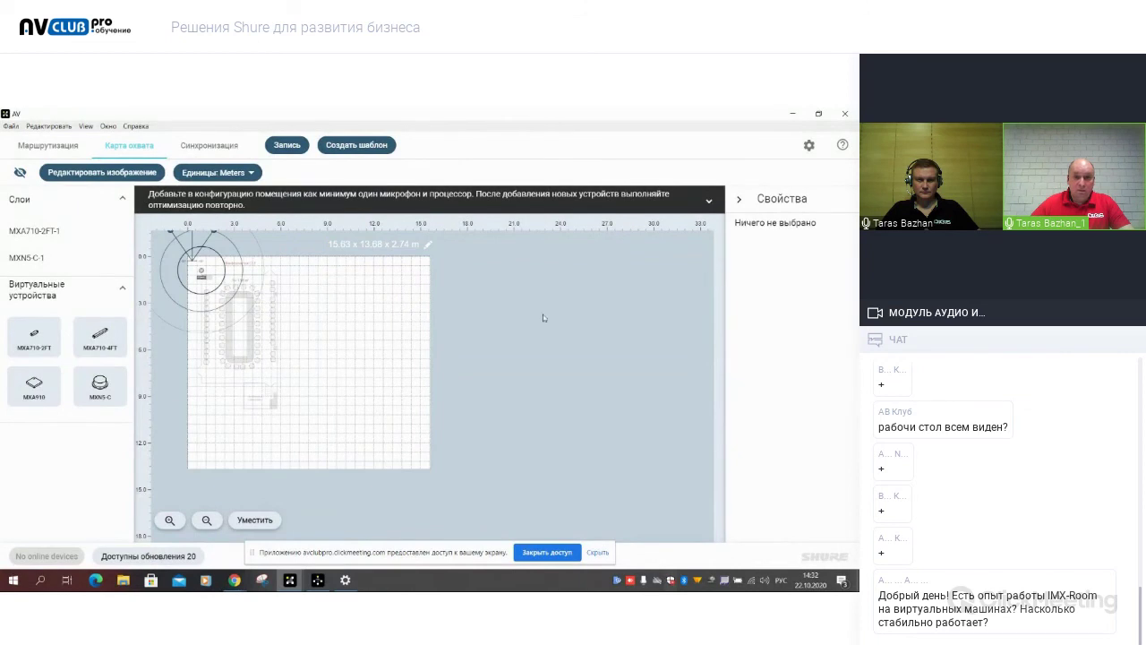
# Move the MXN5-C-1 loudspeaker outside the room area and narrow the room to about 8.1 m wide.
pyautogui.moveTo(201, 270); pyautogui.dragTo(543, 317)
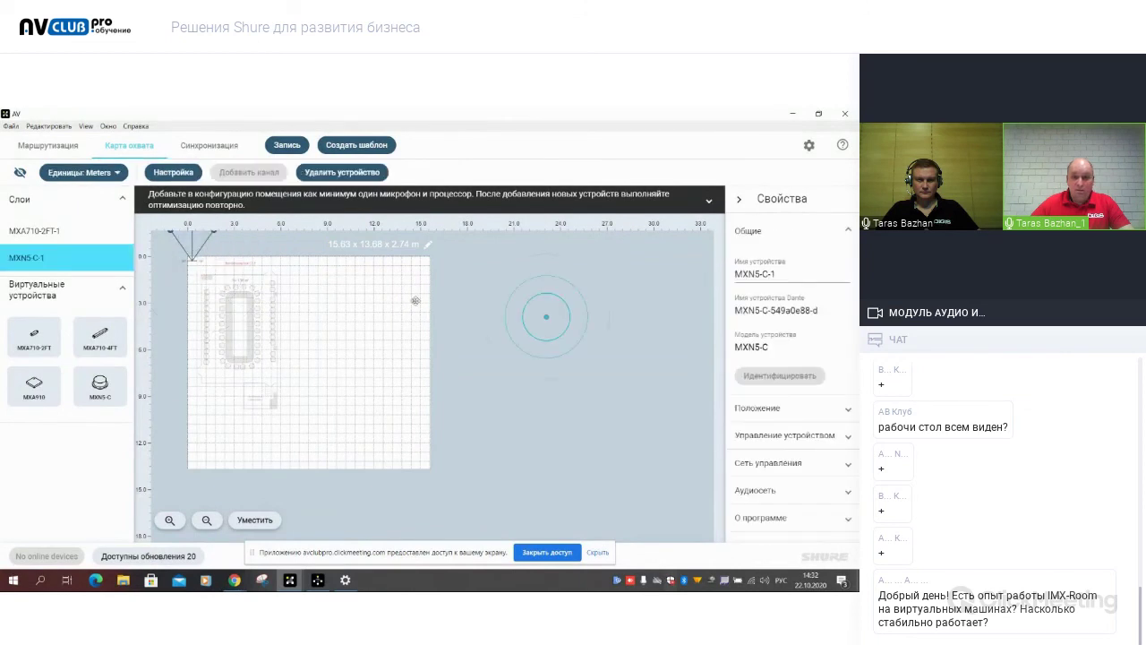
pyautogui.click(380, 258)
pyautogui.click(425, 247)
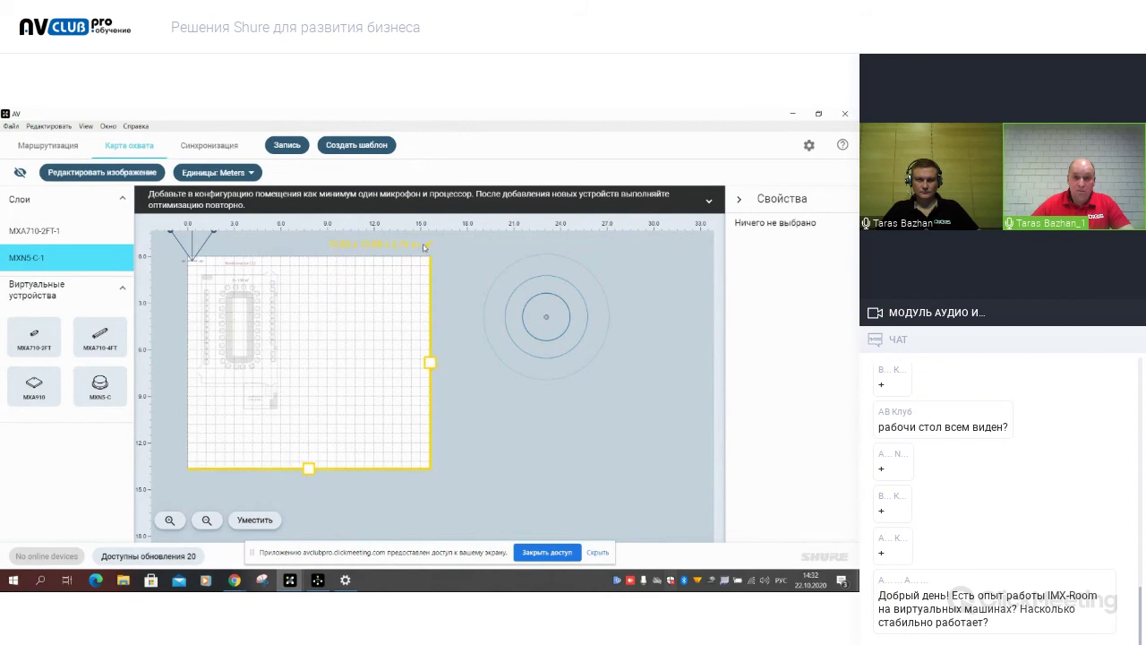
pyautogui.moveTo(429, 362); pyautogui.dragTo(313, 363)
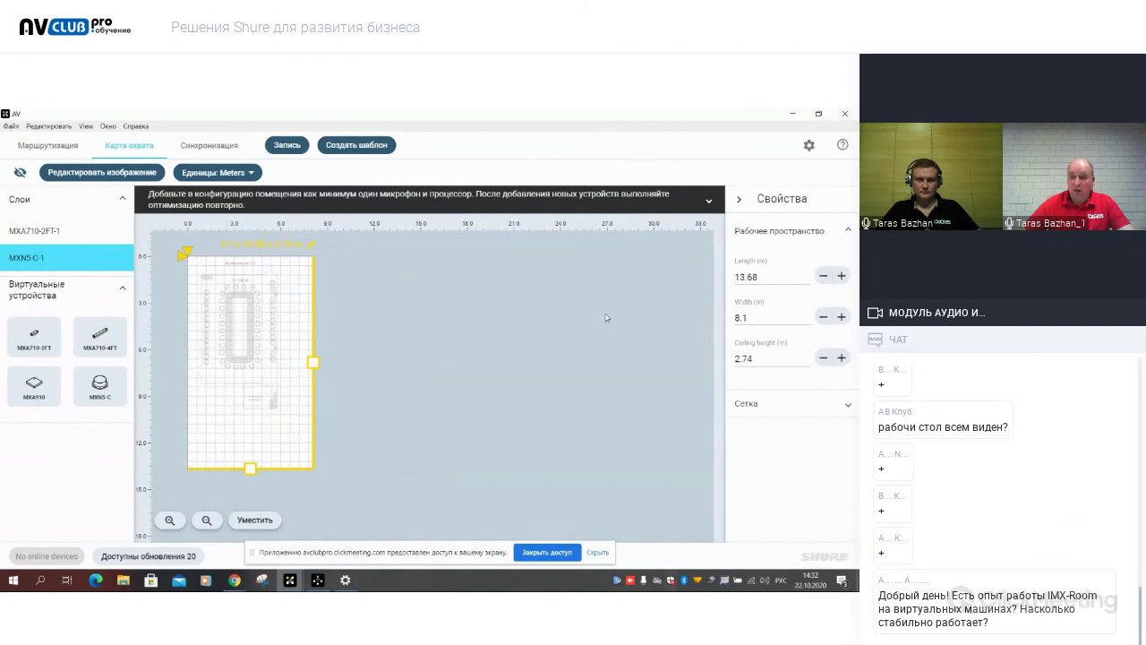
# Set the room's length to 10 m and its width to 5 m.
pyautogui.click(743, 277)
pyautogui.press('BackSpace')
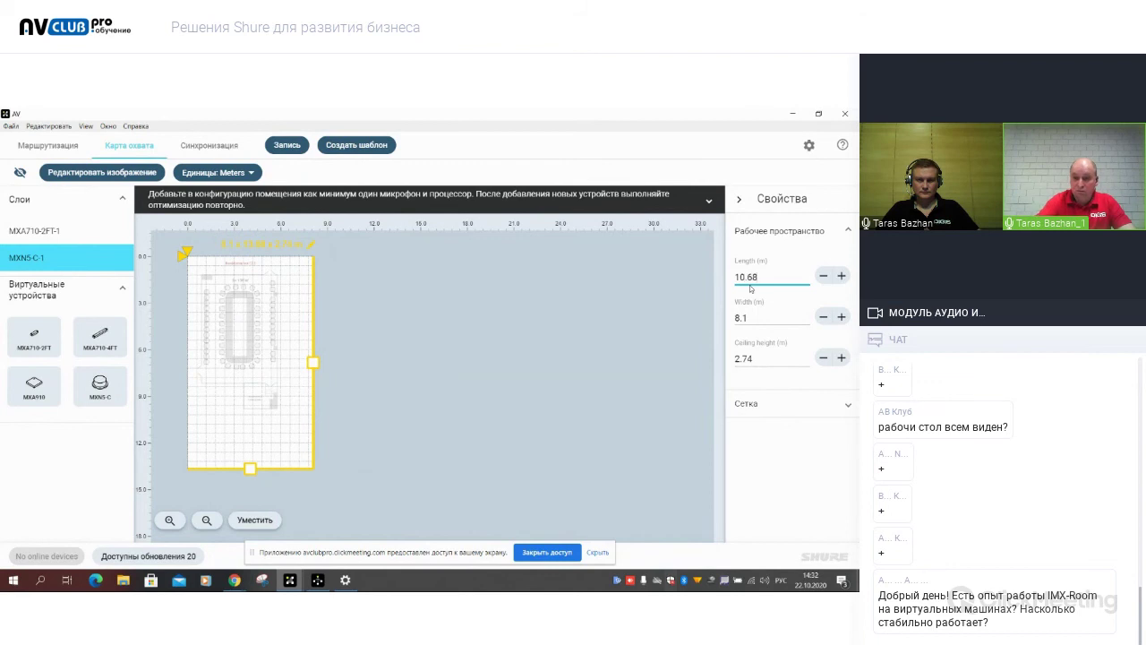
pyautogui.press('BackSpace')
pyautogui.press('BackSpace')
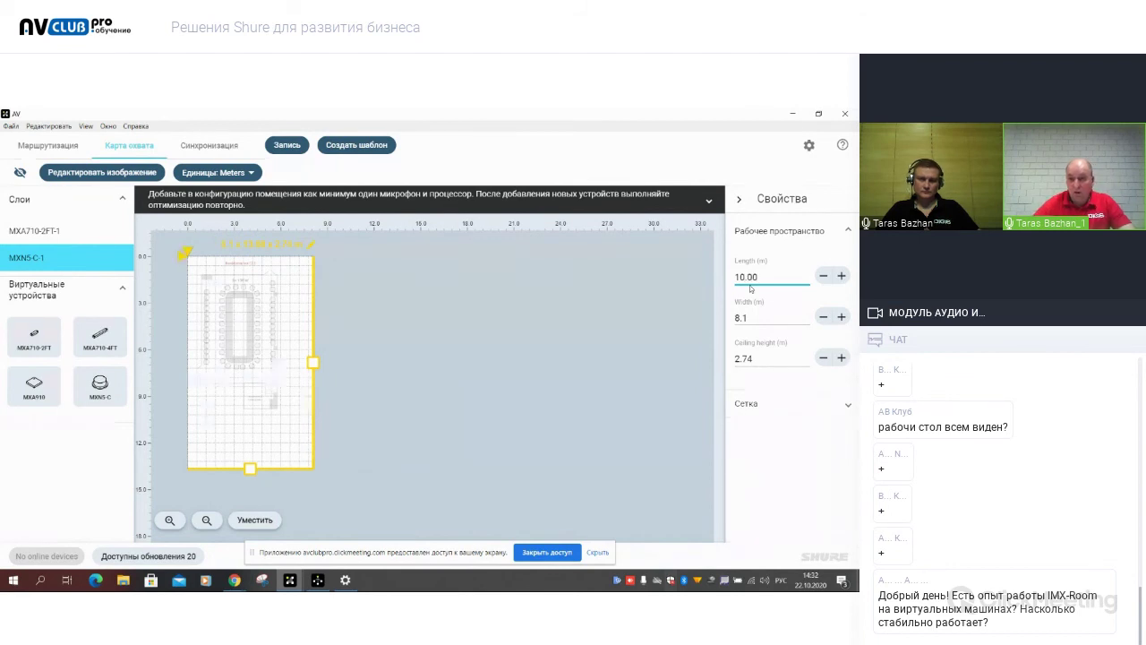
pyautogui.click(737, 322)
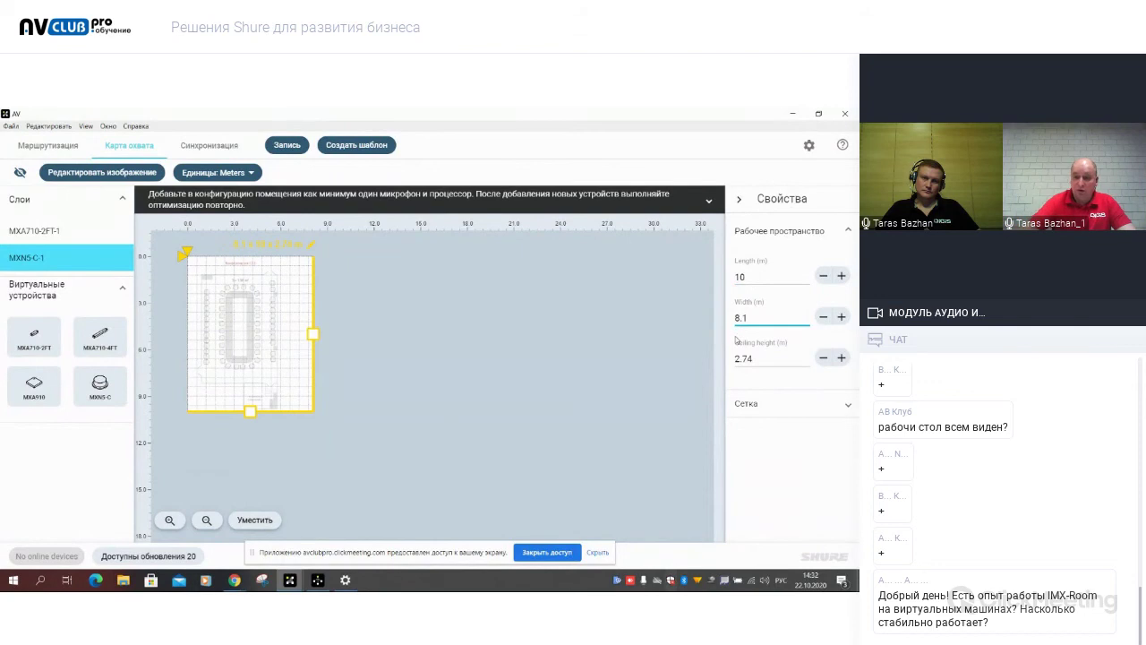
pyautogui.press('BackSpace')
pyautogui.write('5')
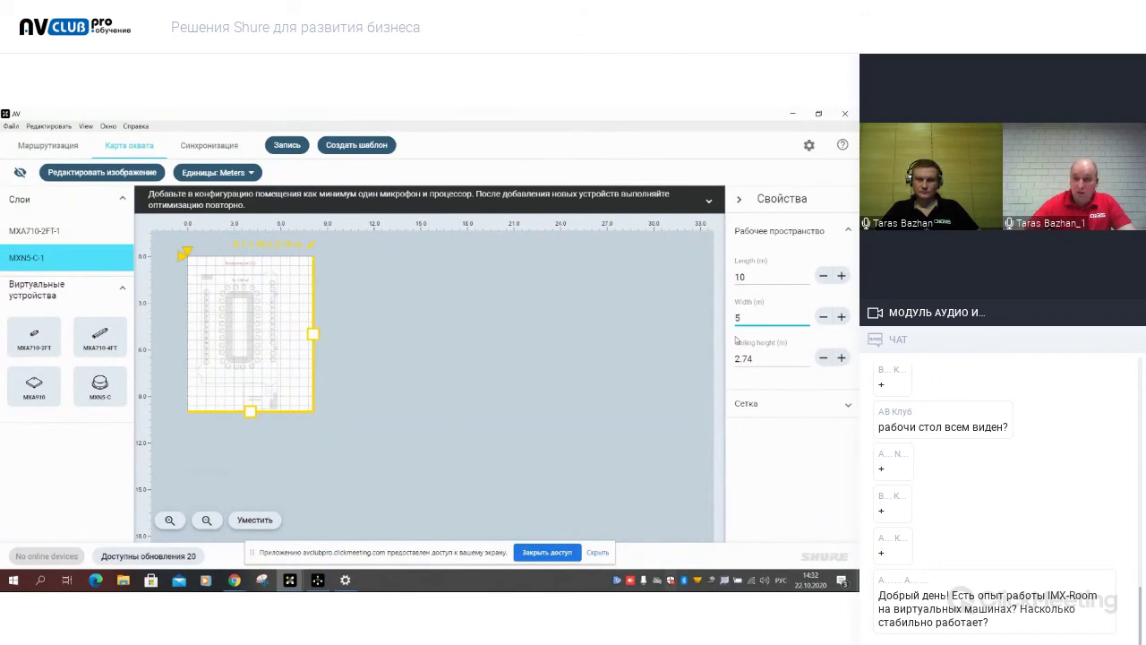
# Set the room's ceiling height to 3.00 m.
pyautogui.click(752, 358)
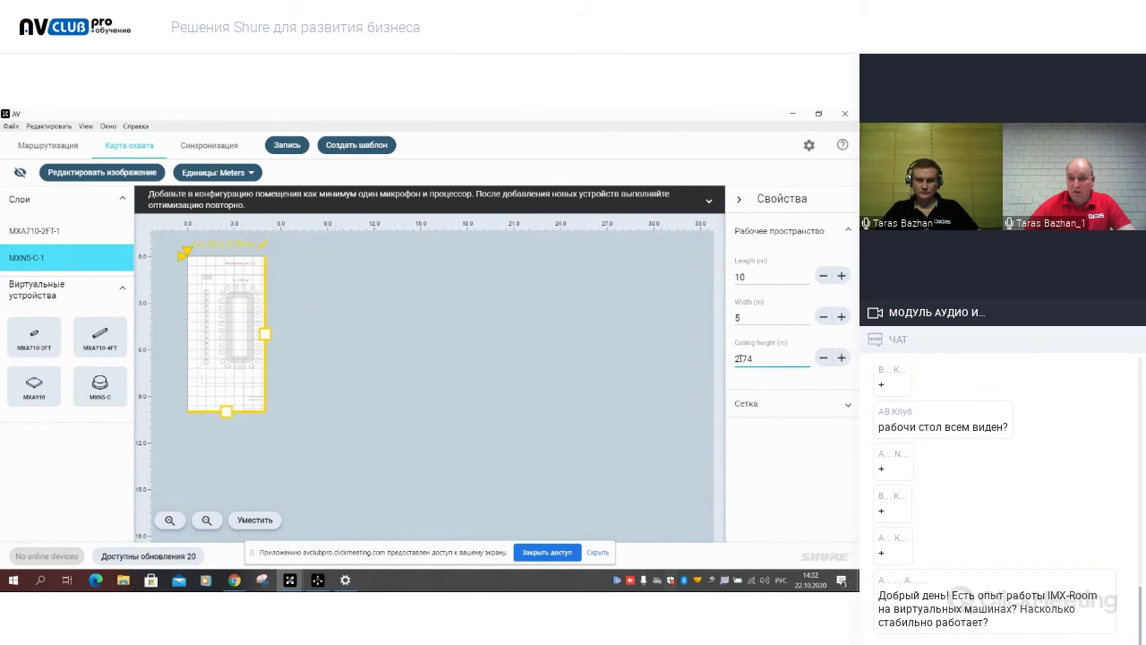
pyautogui.press('BackSpace')
pyautogui.write('3')
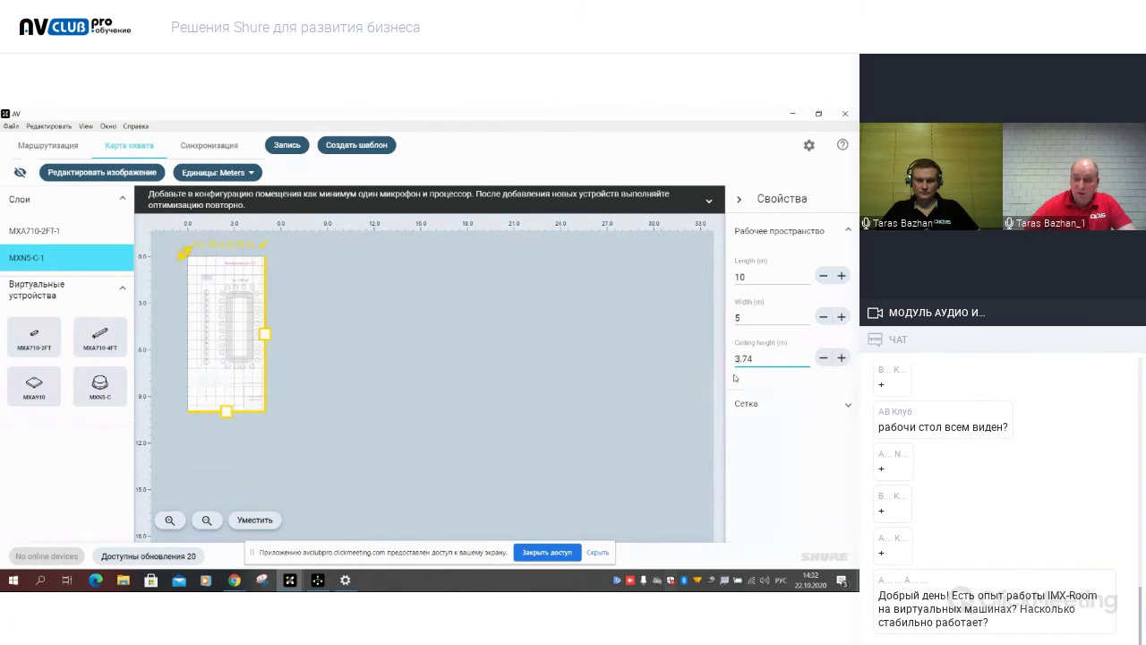
pyautogui.press('BackSpace')
pyautogui.press('BackSpace')
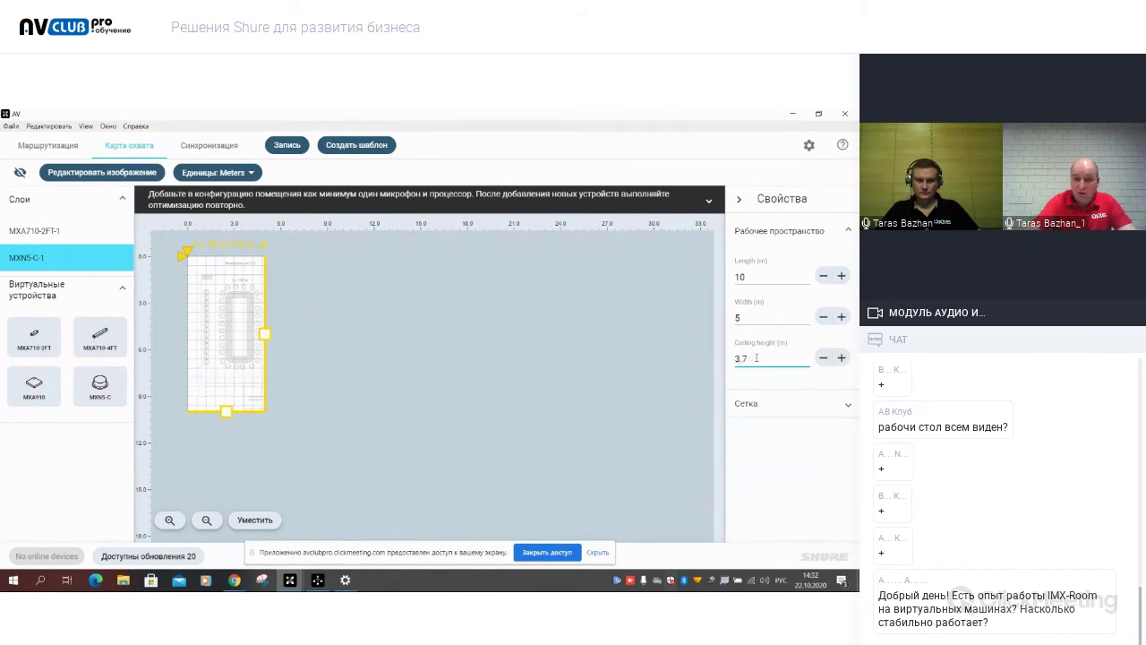
pyautogui.write('00')
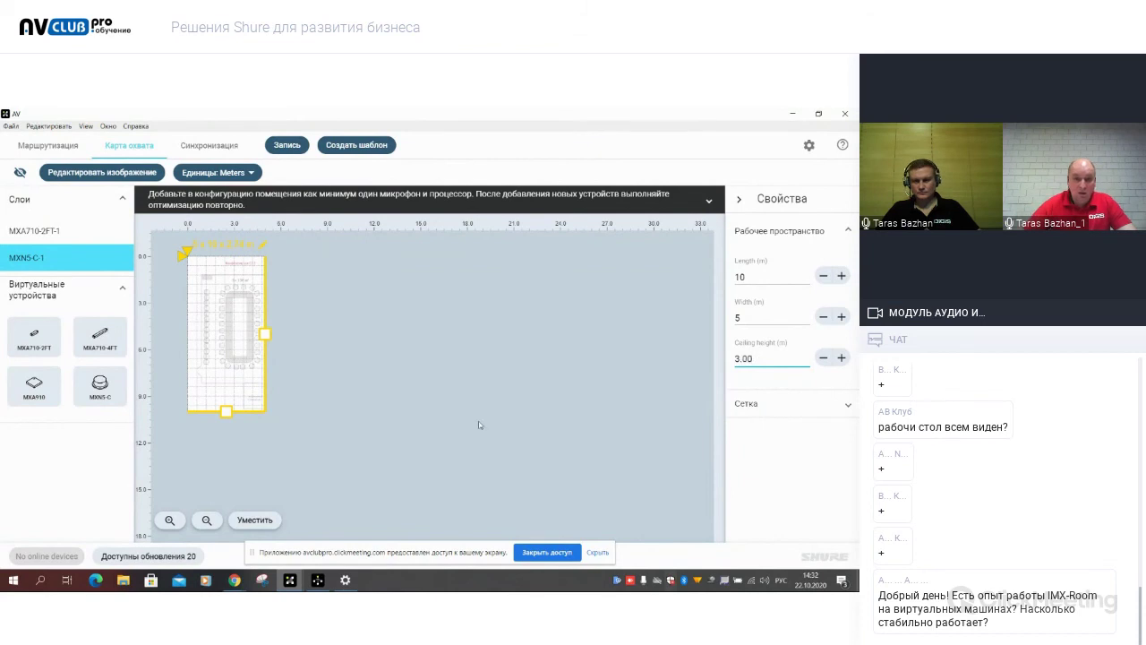
pyautogui.click(483, 424)
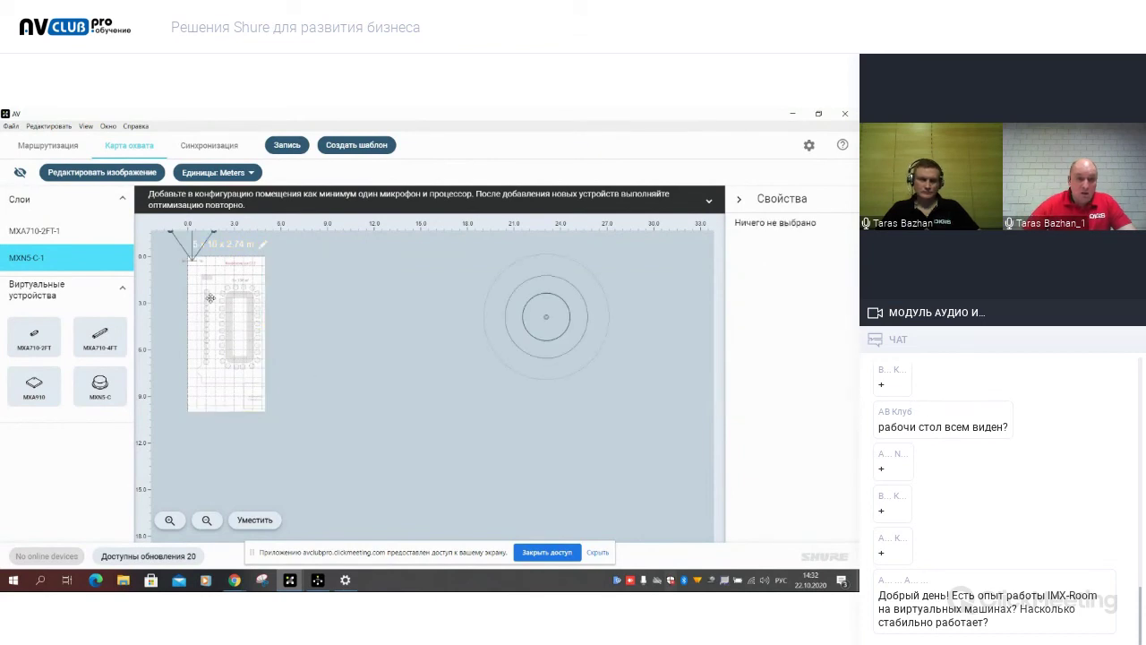
# Place the MXA710-2FT-1 microphone on the room's short upper wall at about the 3 m mark, facing into the room.
pyautogui.click(263, 248)
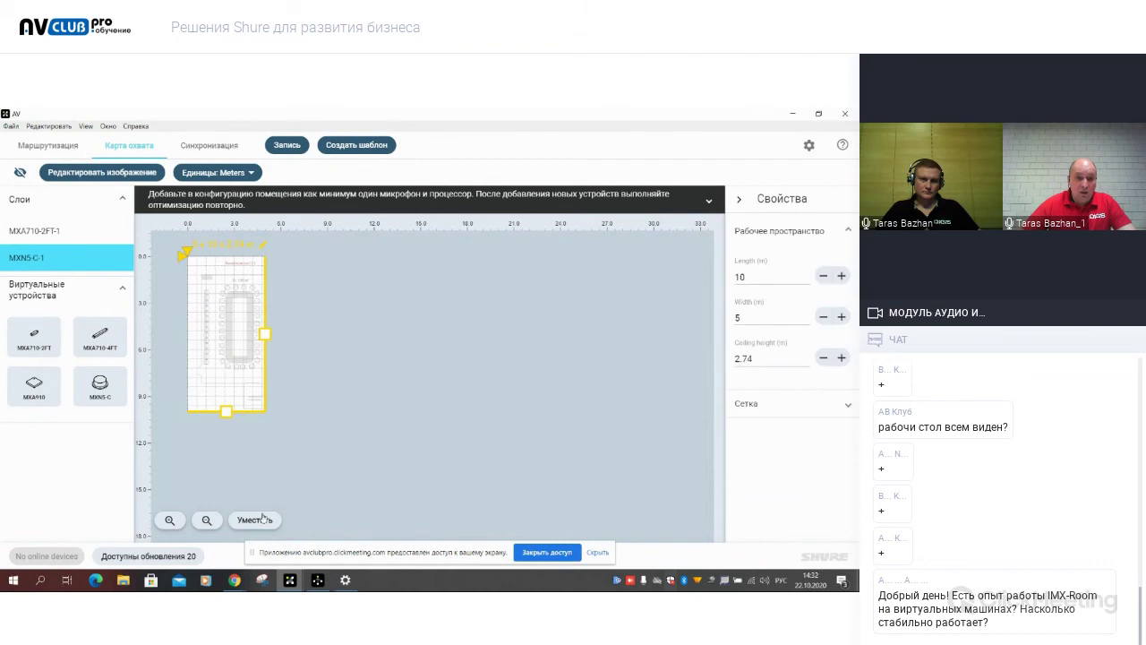
pyautogui.click(169, 520)
pyautogui.click(170, 520)
pyautogui.click(169, 520)
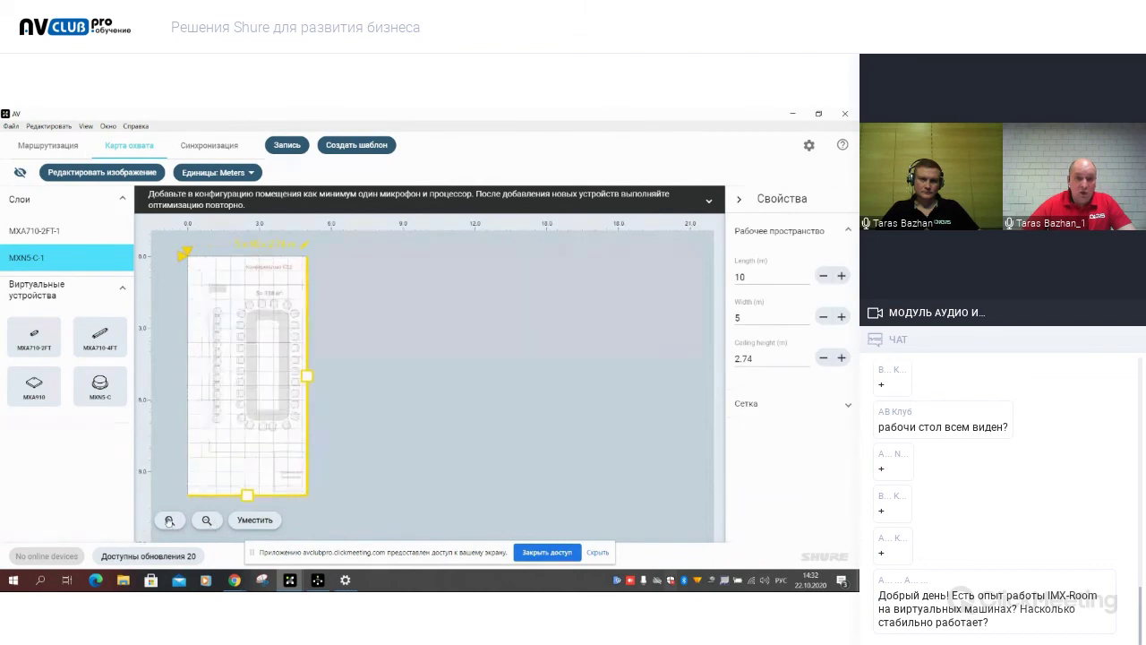
pyautogui.click(206, 520)
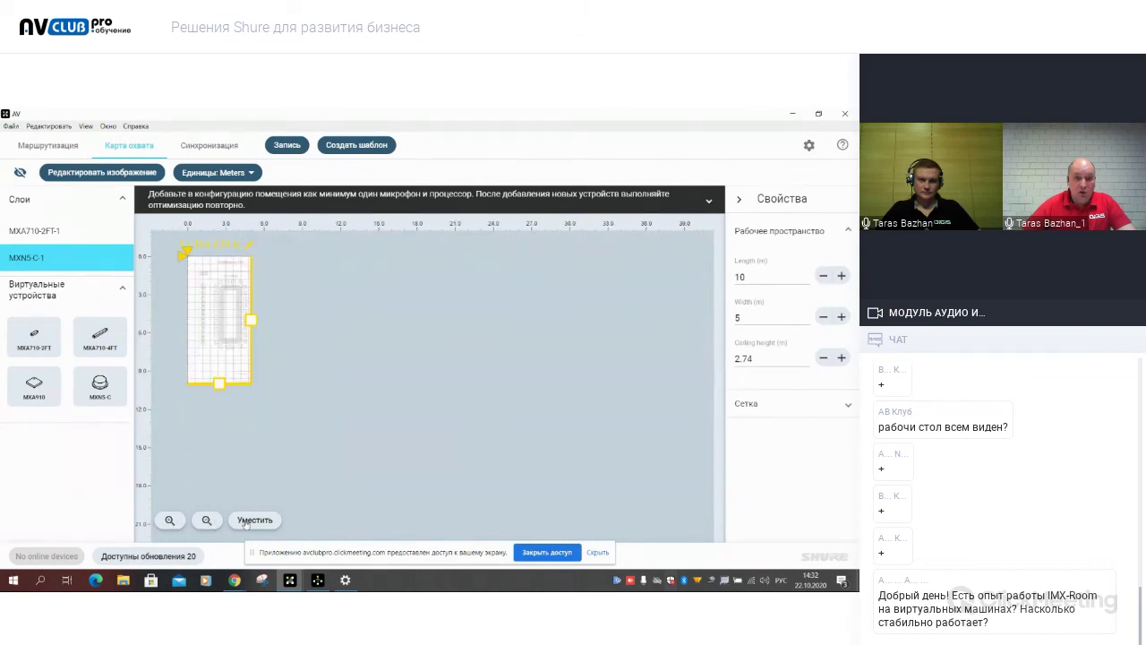
pyautogui.click(240, 522)
pyautogui.moveTo(231, 416); pyautogui.dragTo(259, 375)
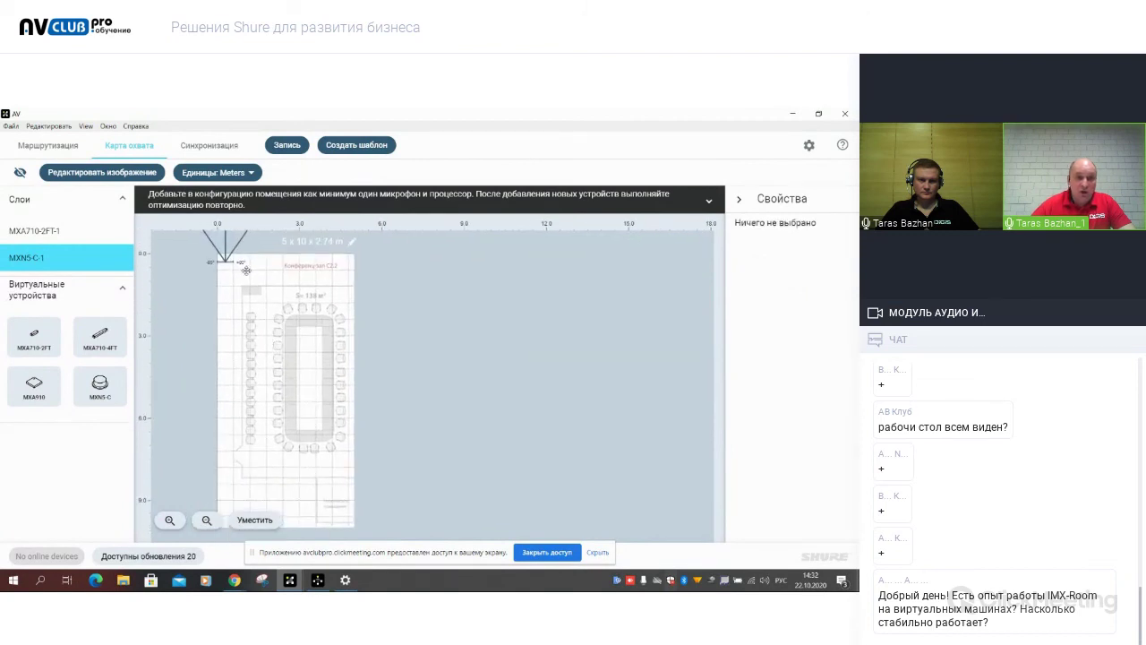
pyautogui.click(275, 319)
pyautogui.moveTo(275, 319); pyautogui.dragTo(335, 274)
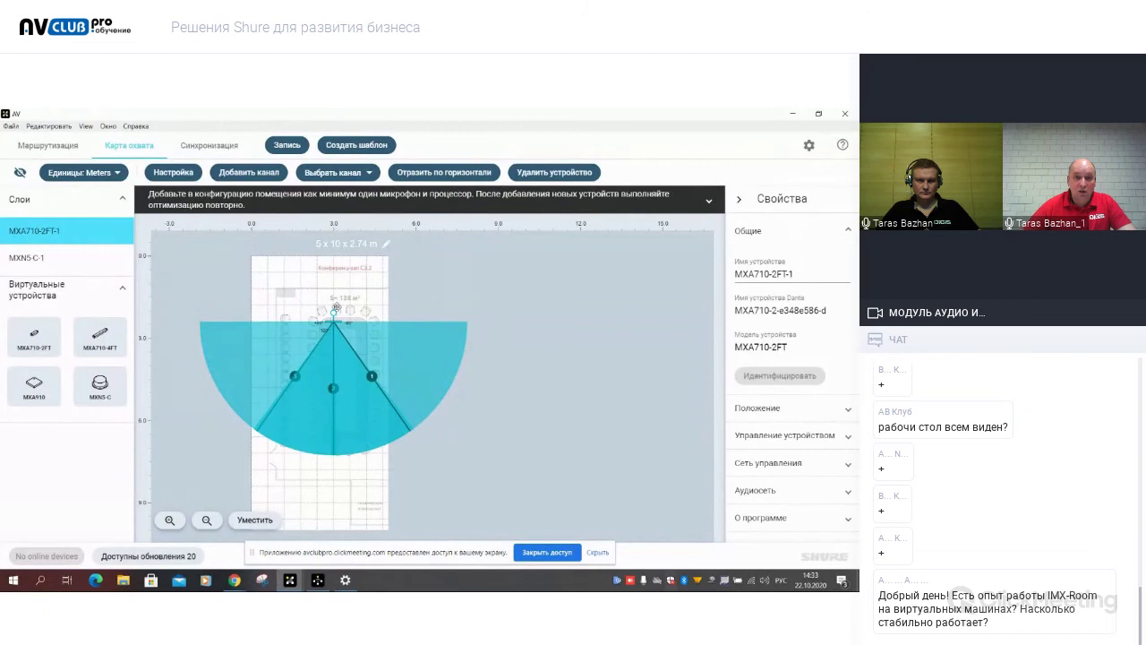
pyautogui.moveTo(341, 320); pyautogui.dragTo(333, 246)
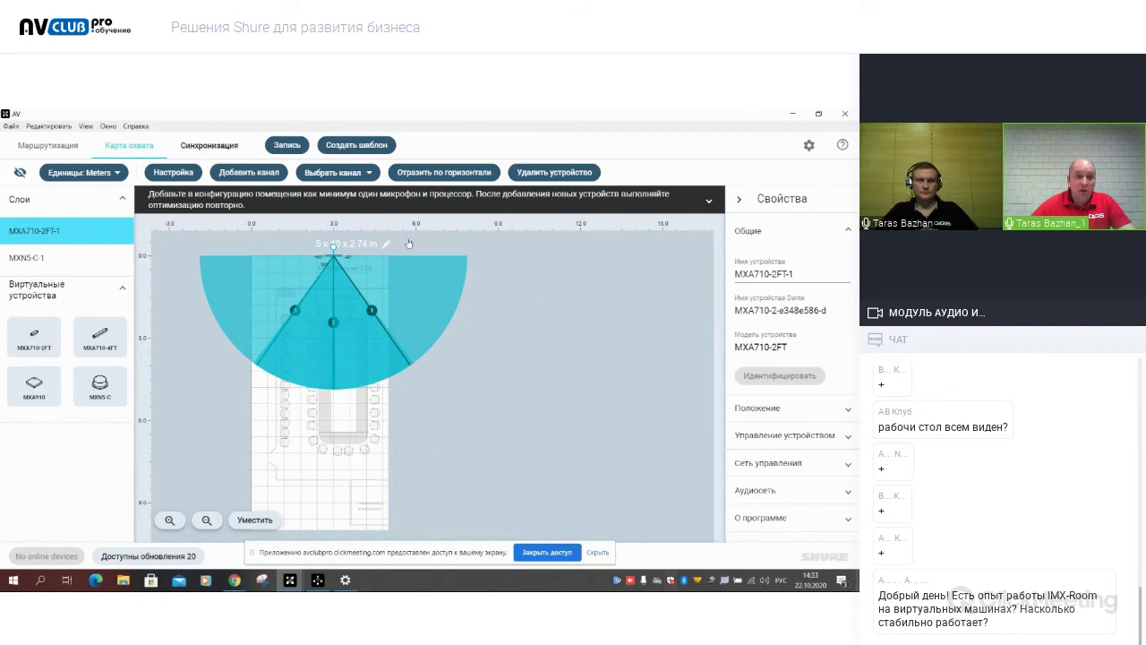
# Review the synchronization device list and routing diagram, then examine the MXA710-2FT-1 microphone's channel and IntelliMix settings.
pyautogui.click(209, 145)
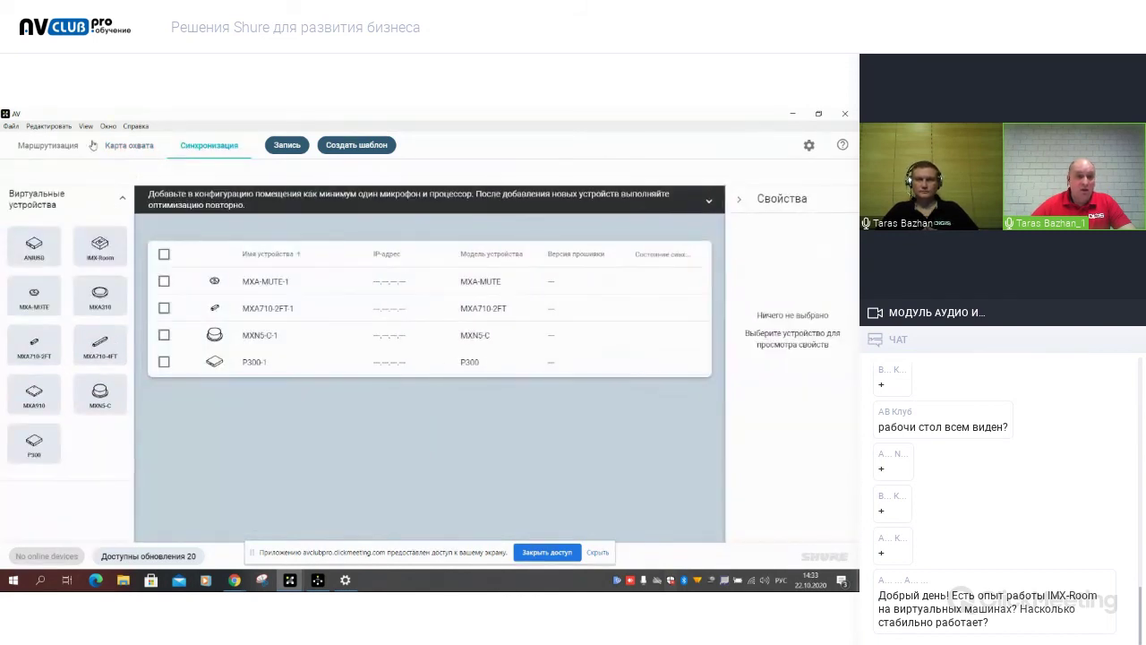
pyautogui.click(60, 148)
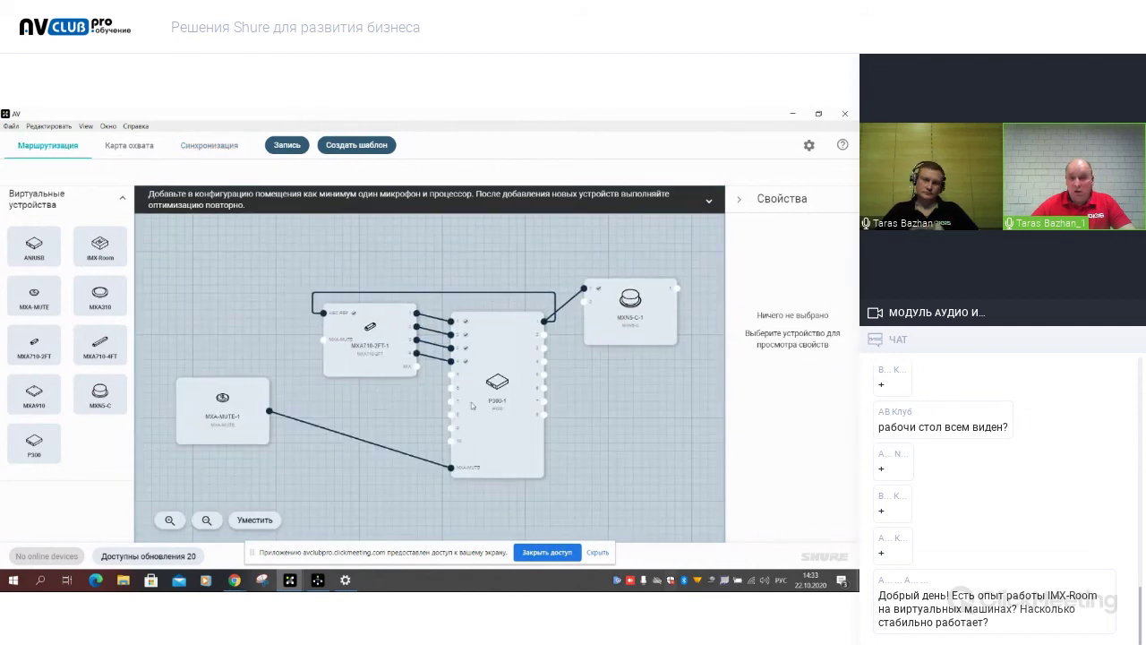
pyautogui.click(369, 337)
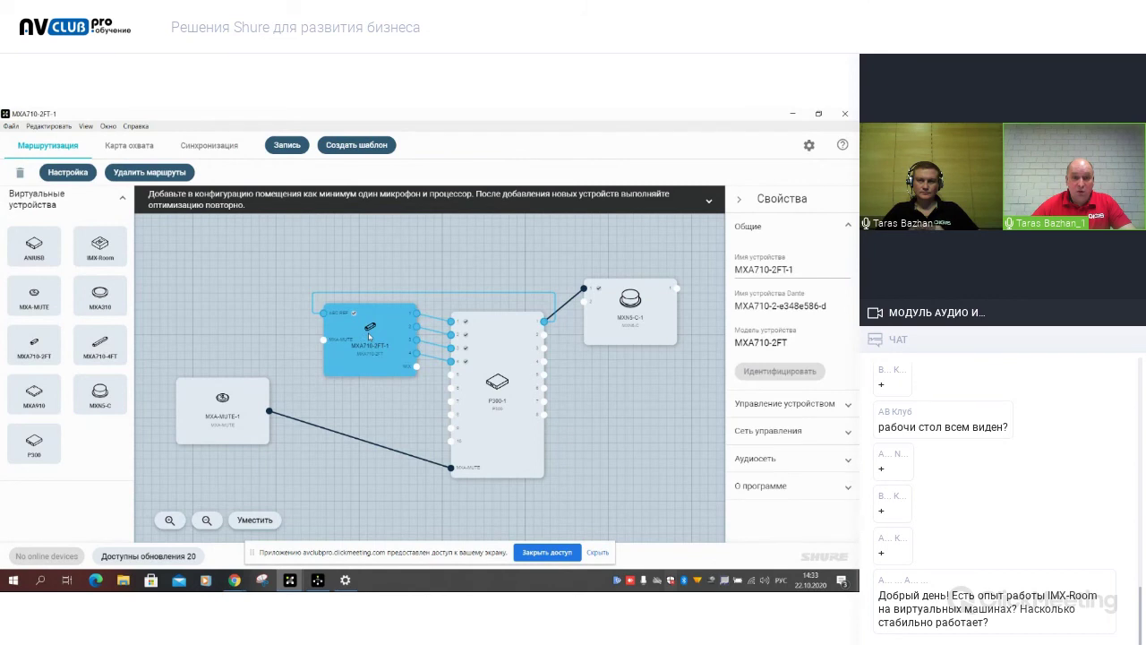
pyautogui.doubleClick(369, 330)
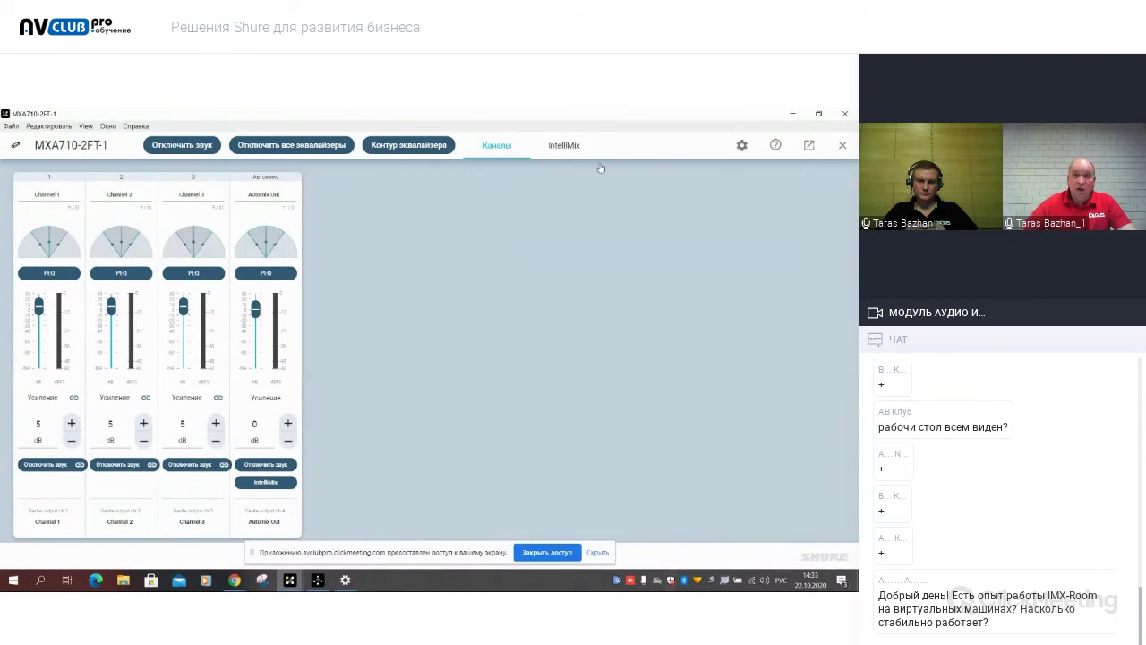
pyautogui.click(564, 148)
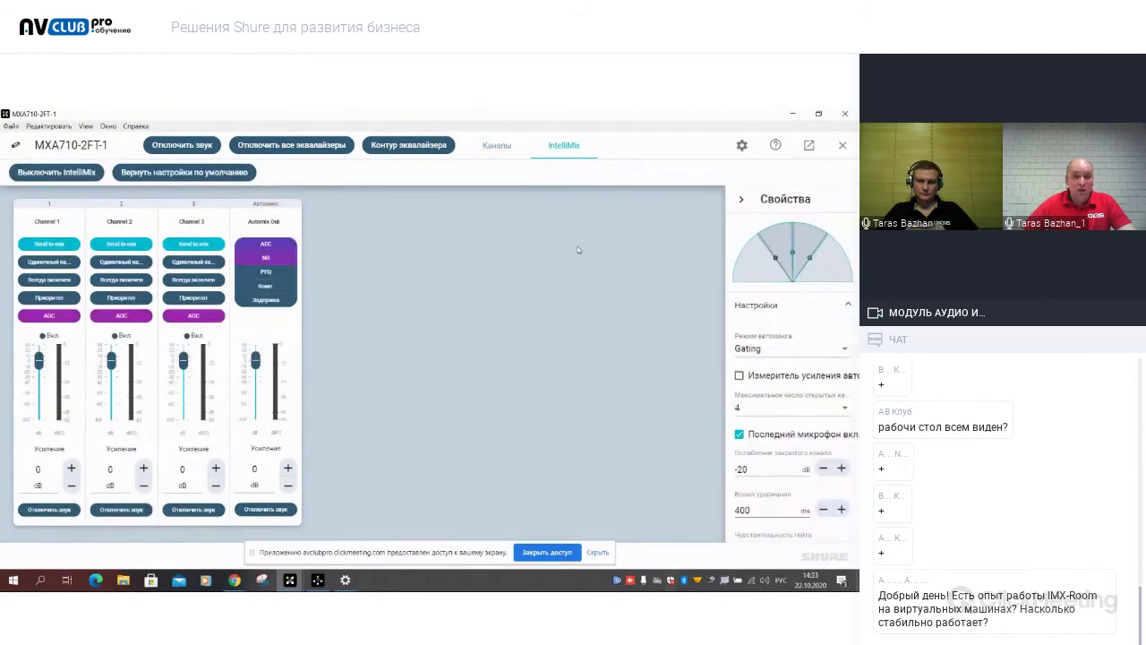
# Return to the Designer home screen and browse the templates, the project list and the AV CLUB project's locations.
pyautogui.click(103, 127)
pyautogui.click(127, 141)
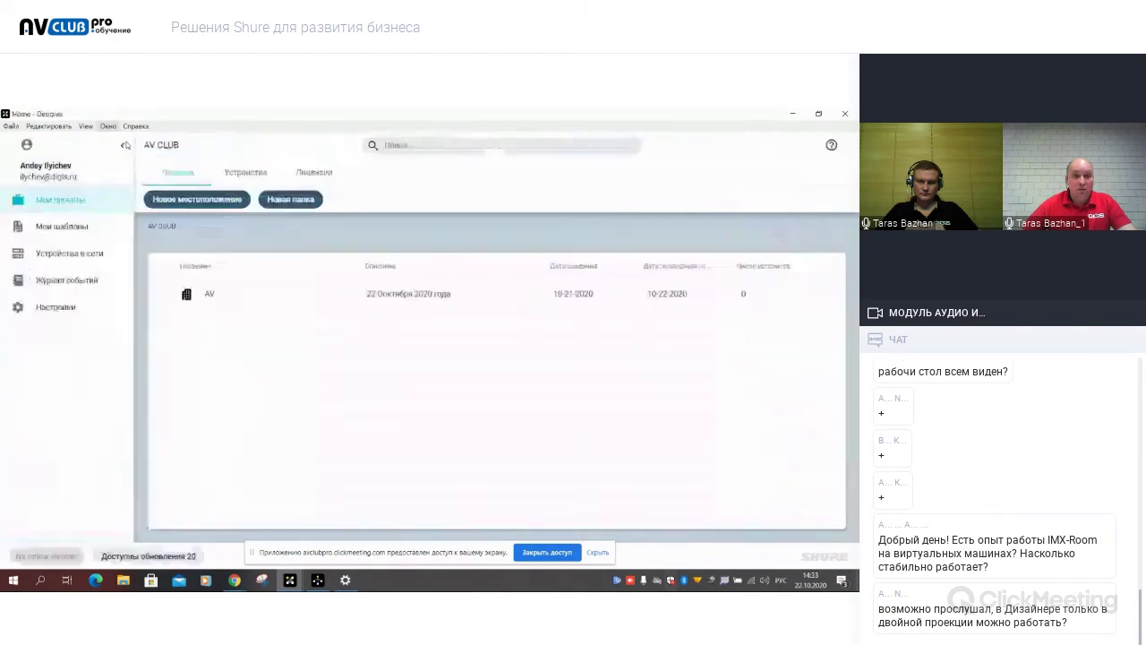
pyautogui.click(107, 126)
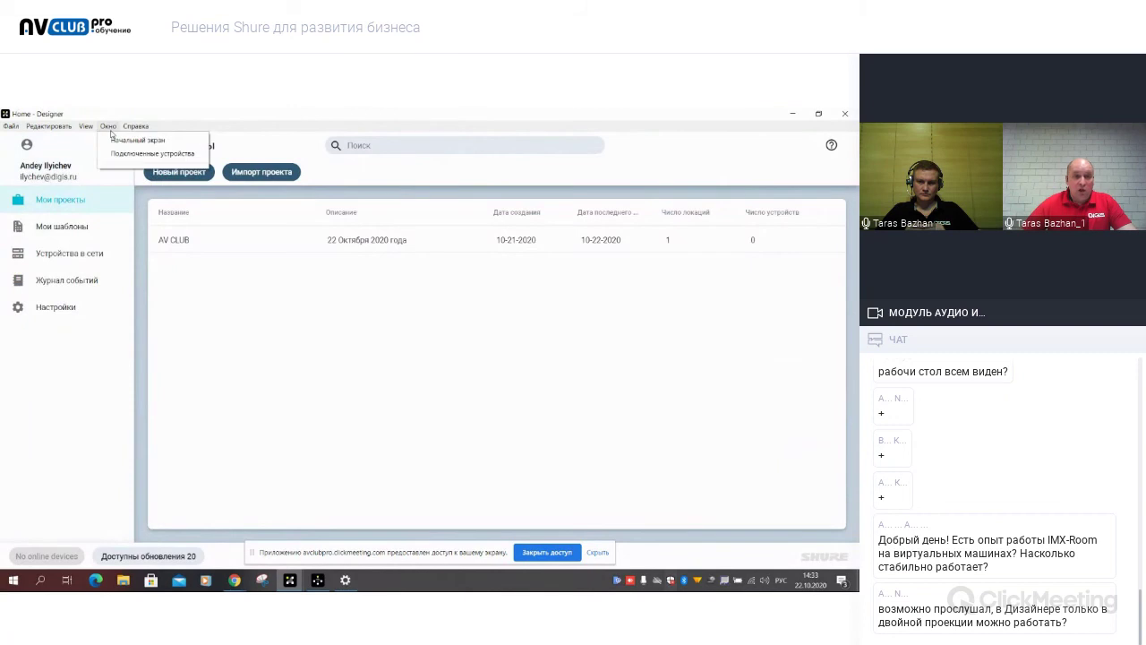
pyautogui.click(124, 158)
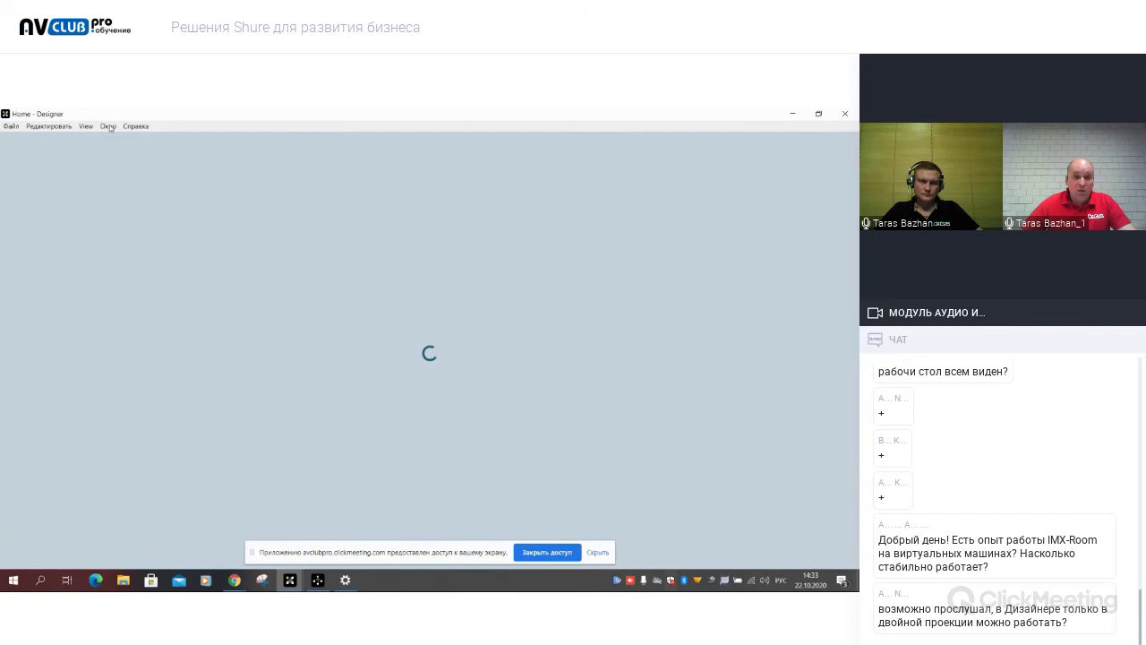
pyautogui.click(69, 229)
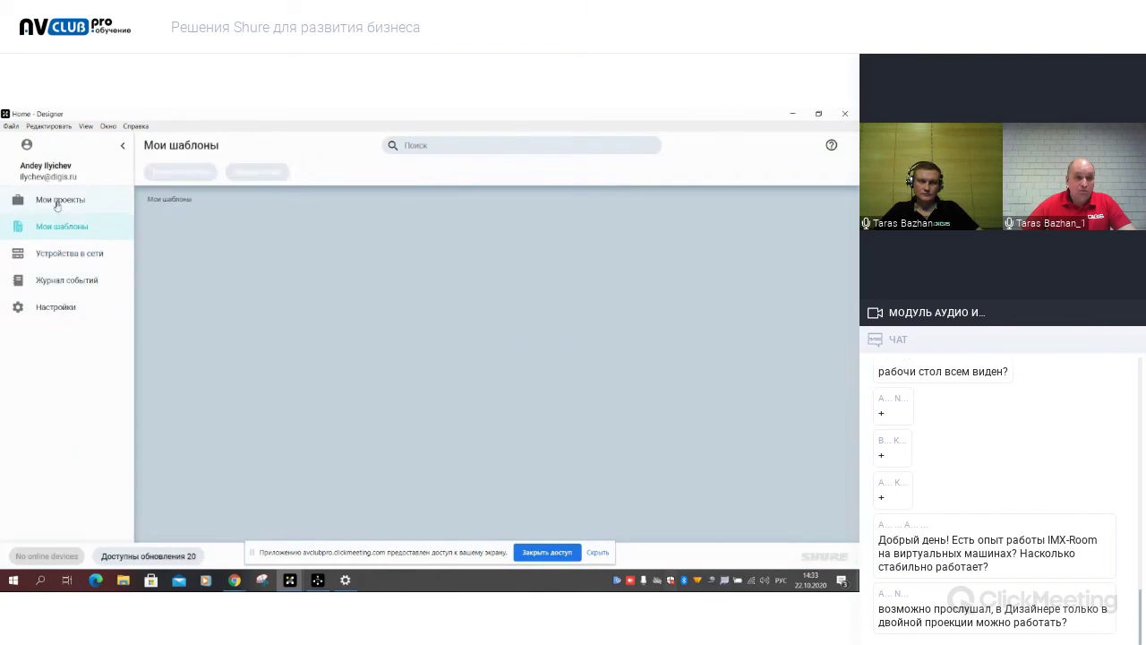
pyautogui.click(82, 200)
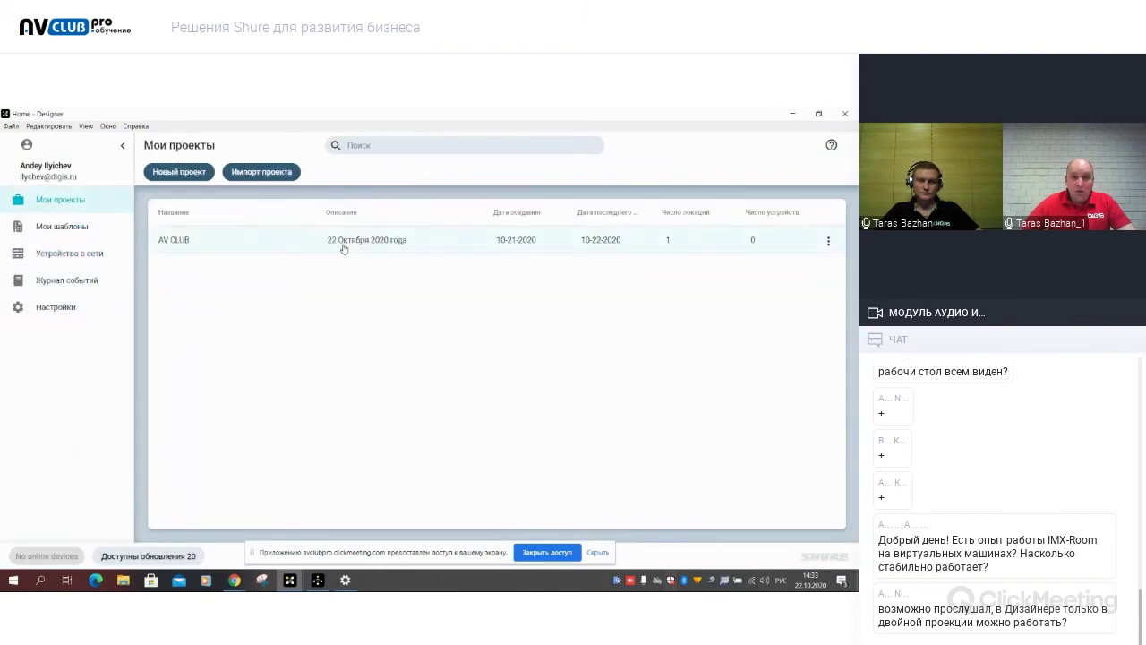
pyautogui.click(316, 242)
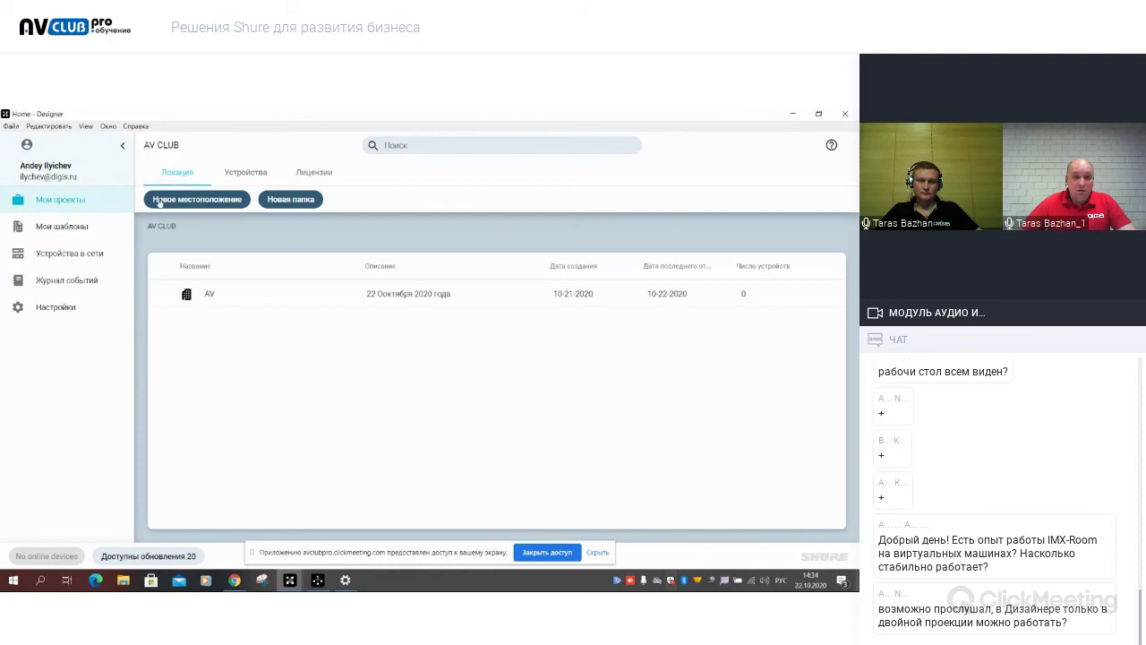
pyautogui.click(108, 126)
pyautogui.click(123, 140)
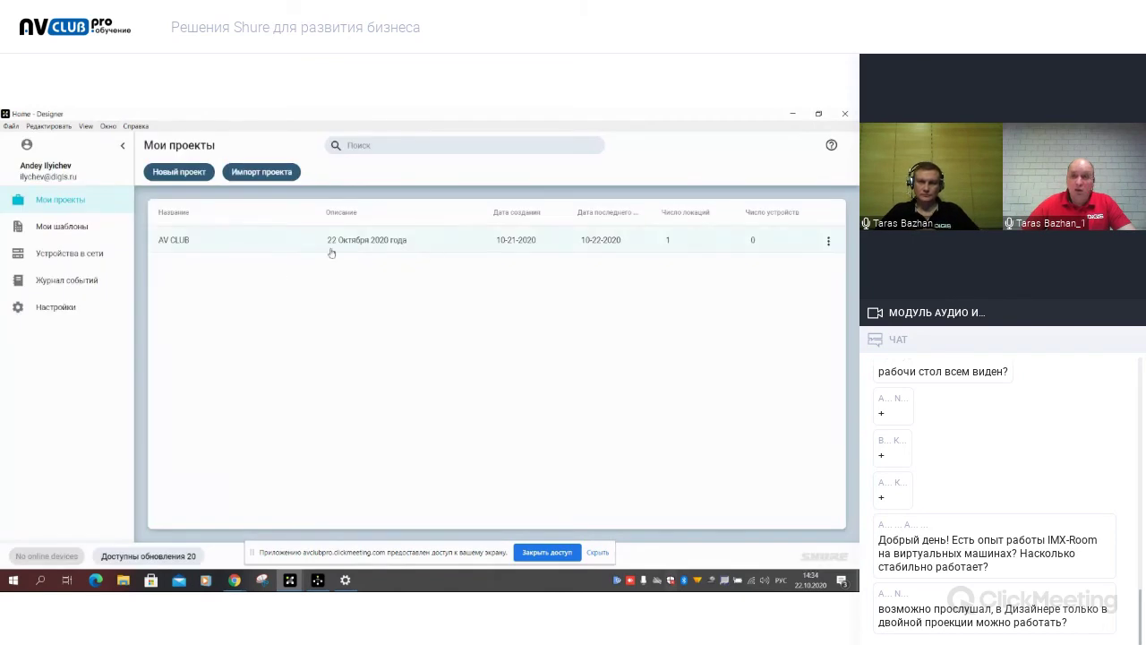
# Close the Designer home window and the AV location with its open MXA710-2FT-1 settings.
pyautogui.click(844, 115)
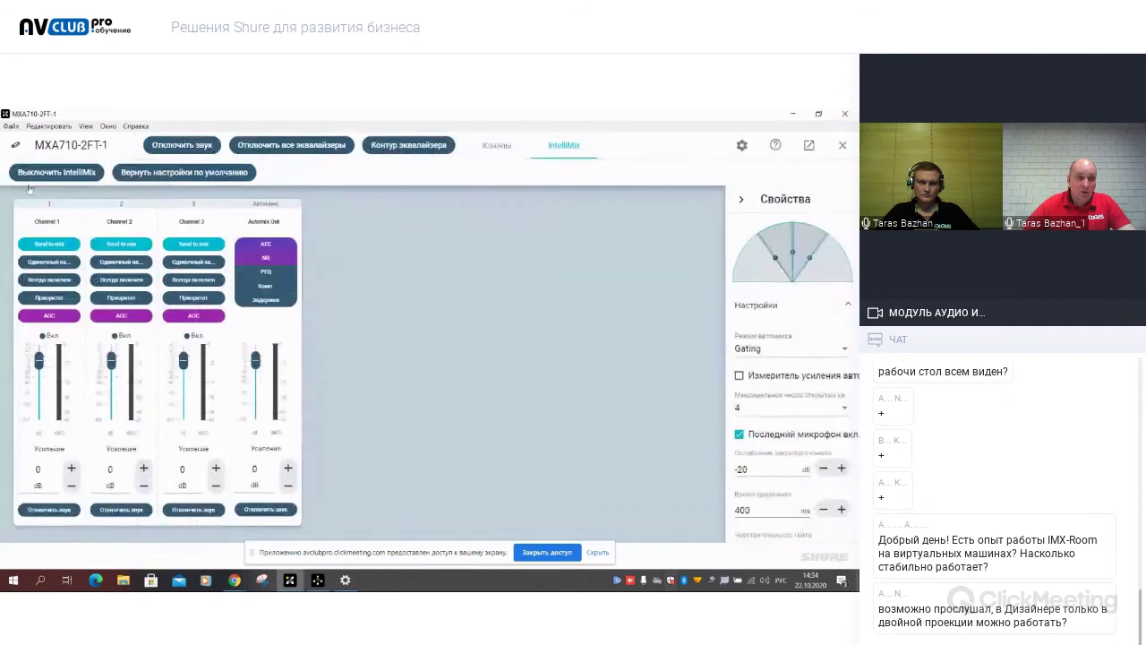
pyautogui.click(842, 146)
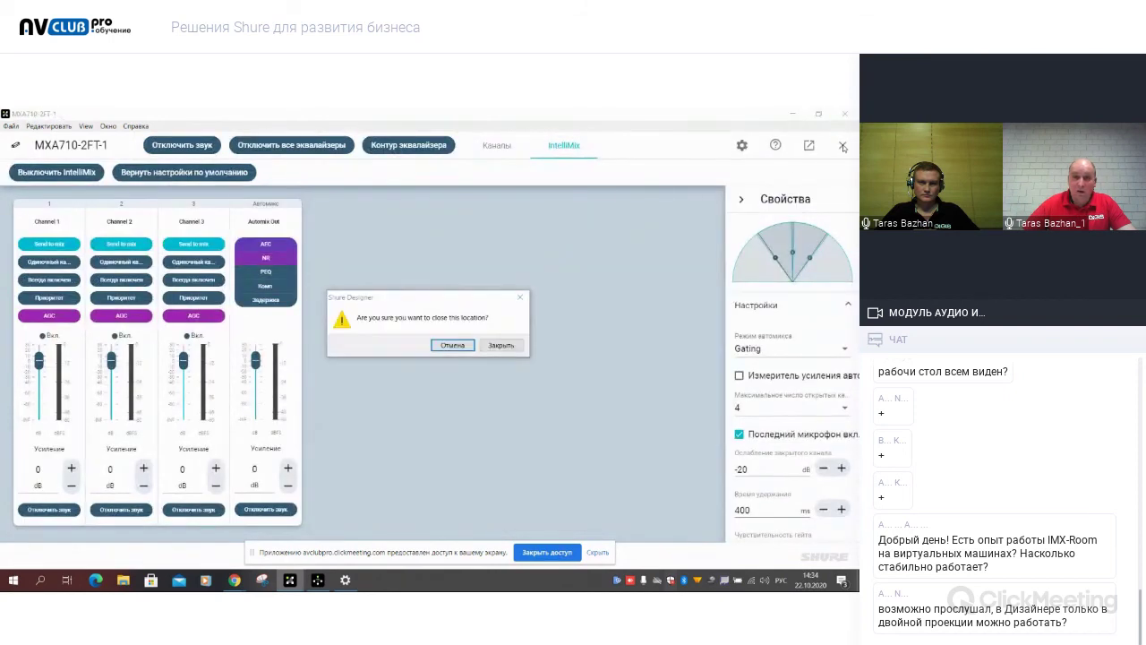
pyautogui.click(501, 345)
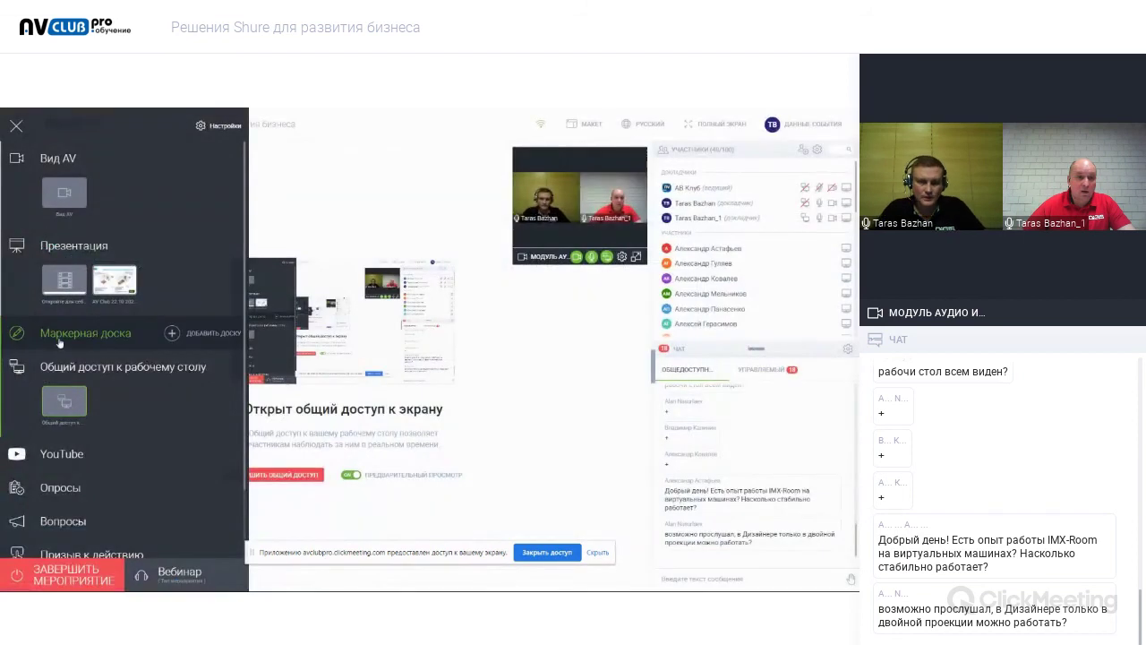
# Show the presentation in the ClickMeeting webinar room and remove the desktop sharing session.
pyautogui.click(65, 279)
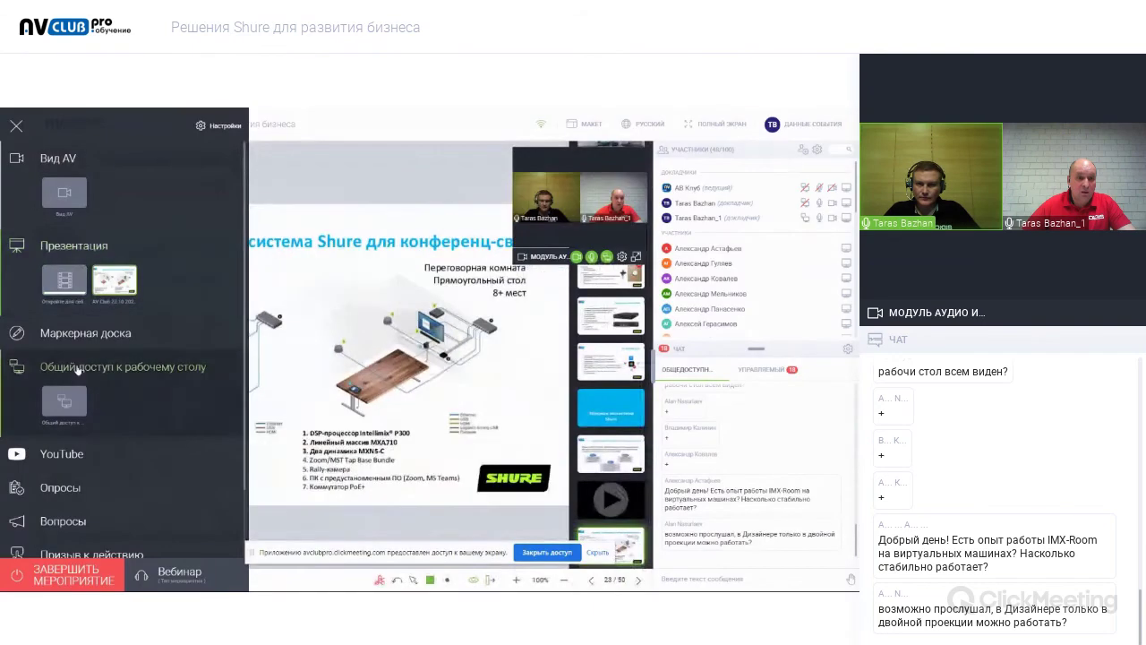
pyautogui.click(80, 390)
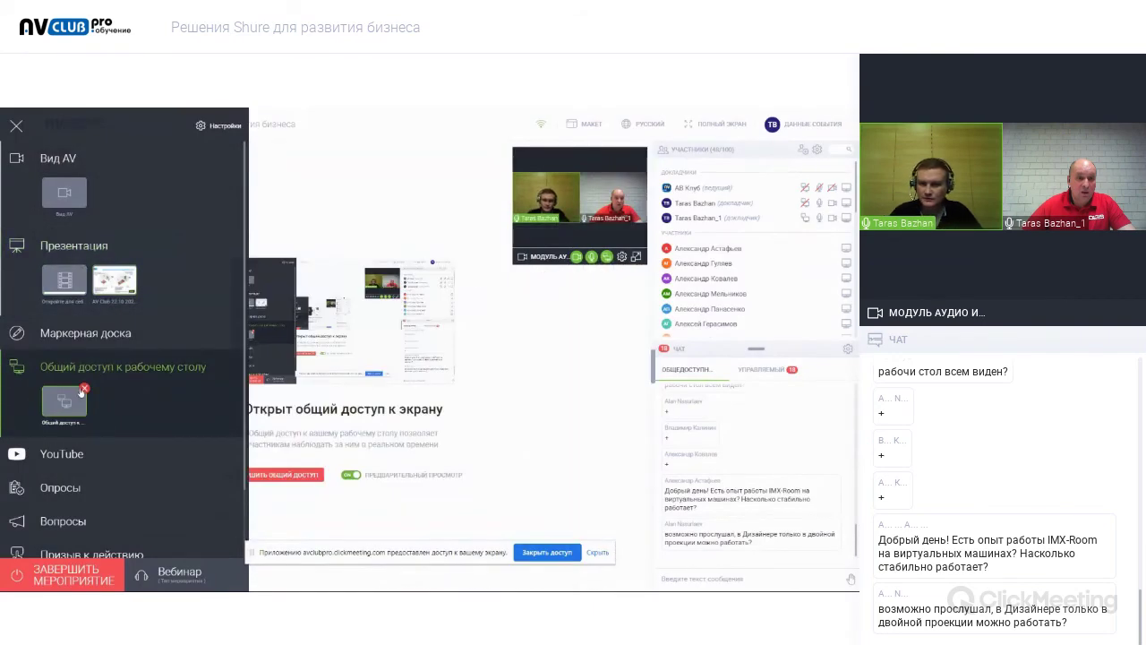
pyautogui.click(83, 389)
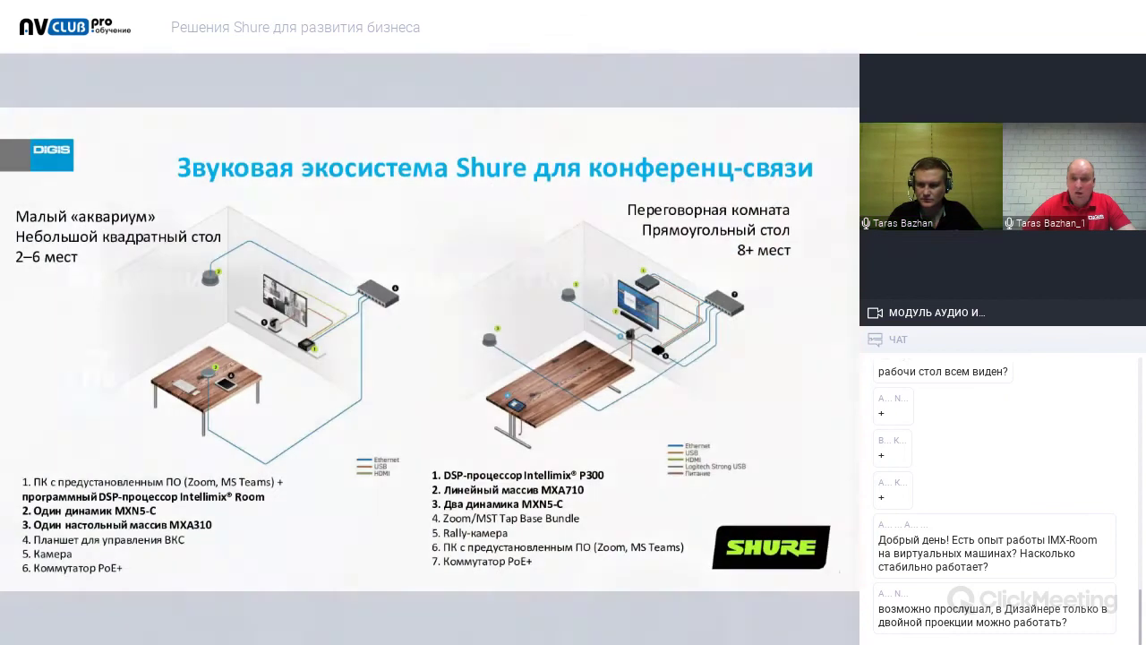
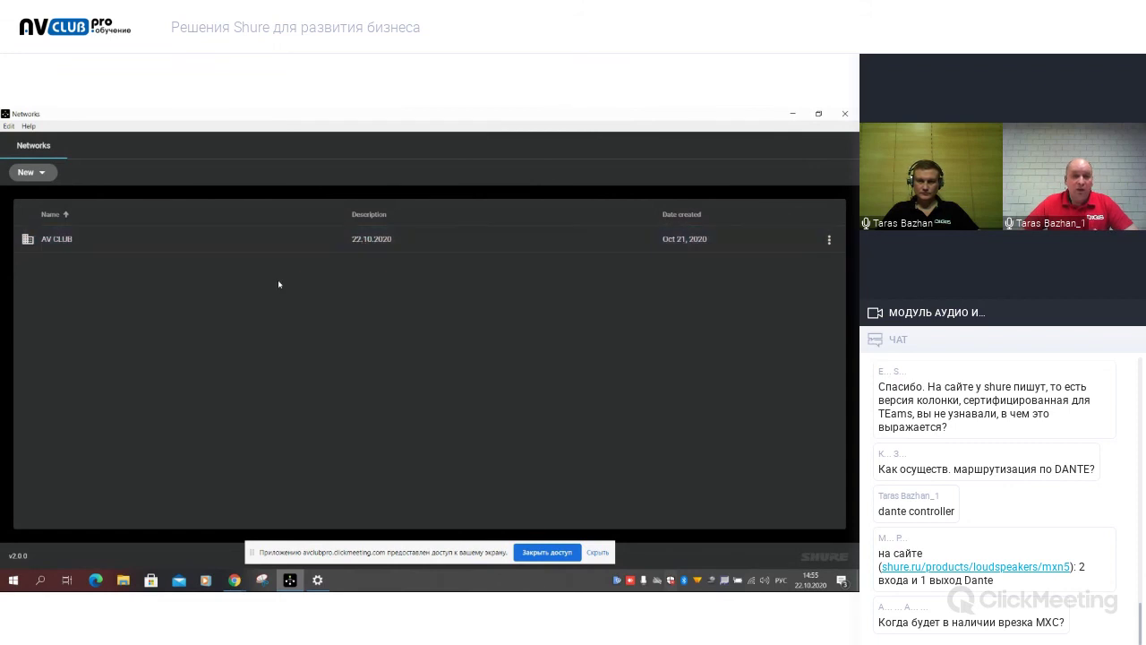
# Open the AV CLUB network's installation in Shure DCS-LAN Tool and maximize its window.
pyautogui.click(234, 579)
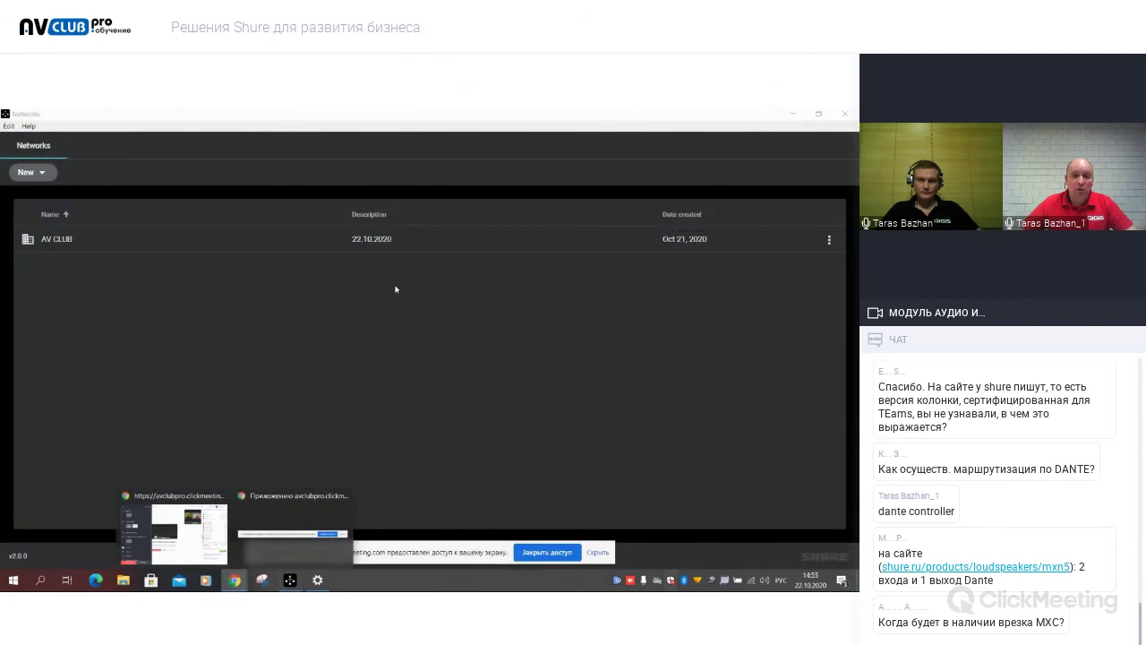
pyautogui.doubleClick(372, 242)
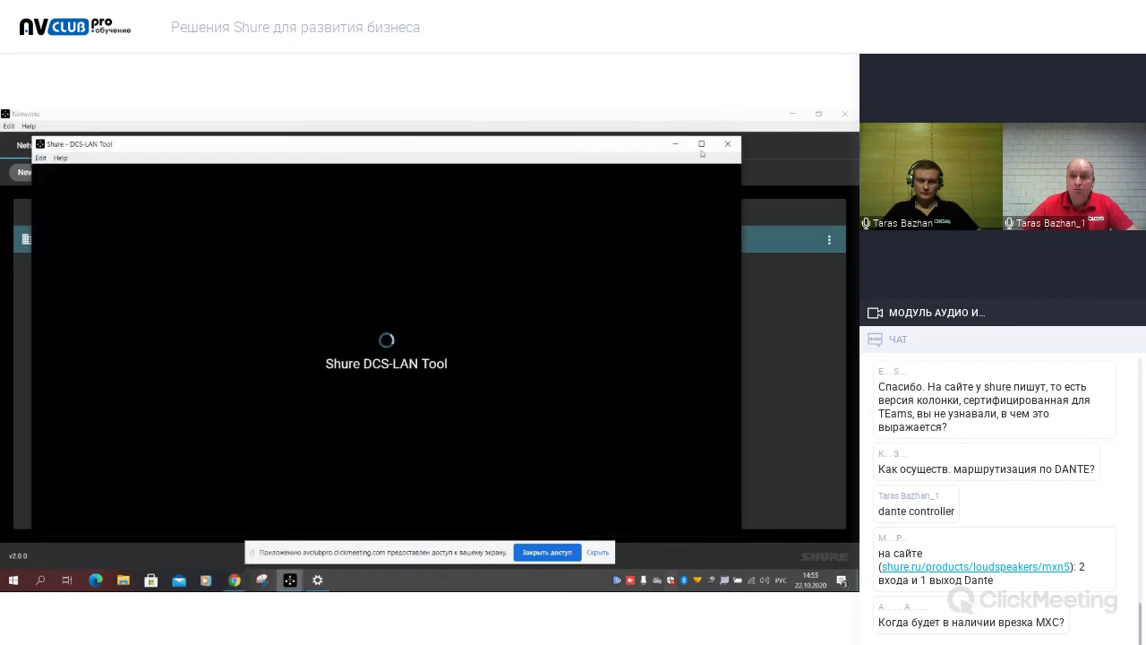
pyautogui.click(701, 144)
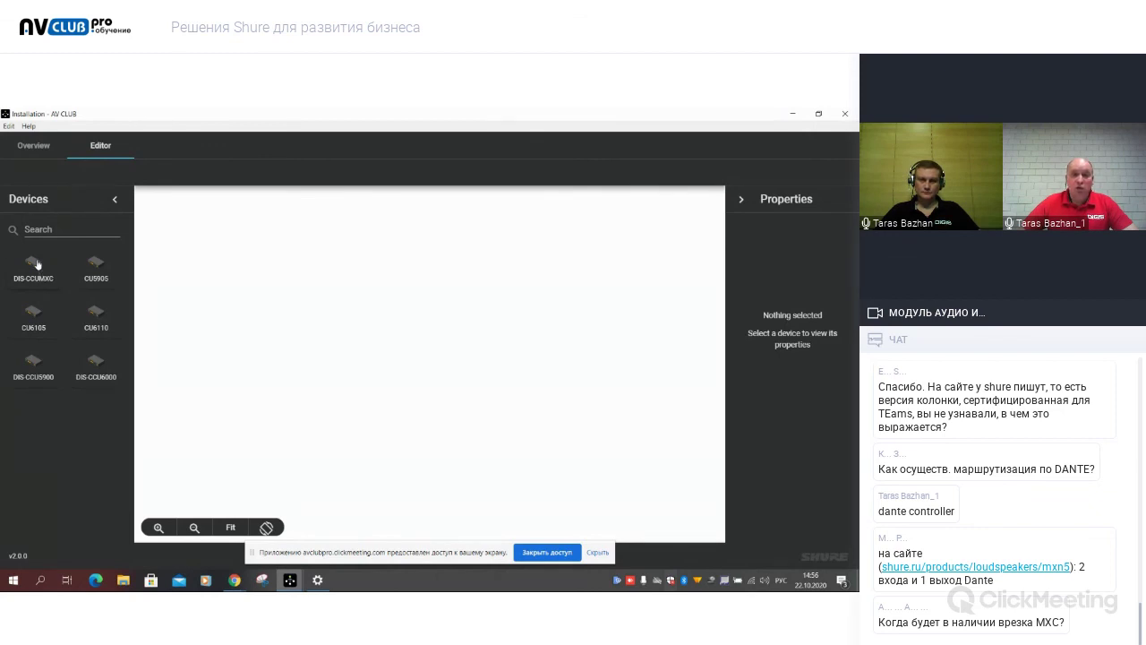
# Add a DIS-CCUMXC central unit to the AV CLUB installation layout.
pyautogui.moveTo(36, 263); pyautogui.dragTo(430, 302)
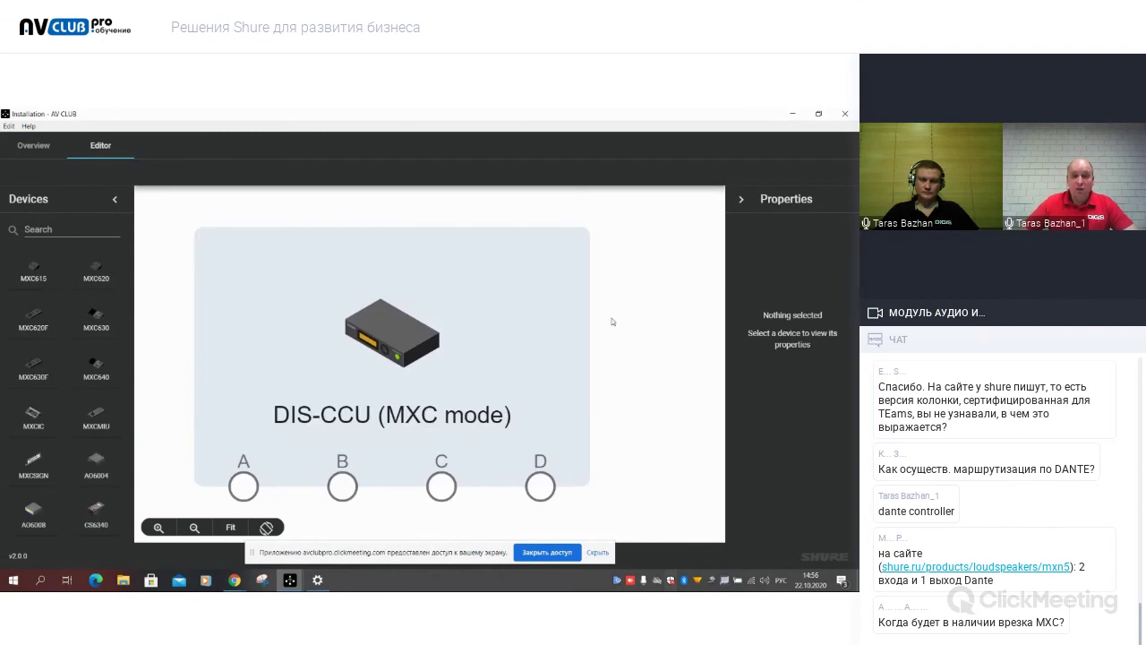
pyautogui.click(193, 528)
pyautogui.click(193, 528)
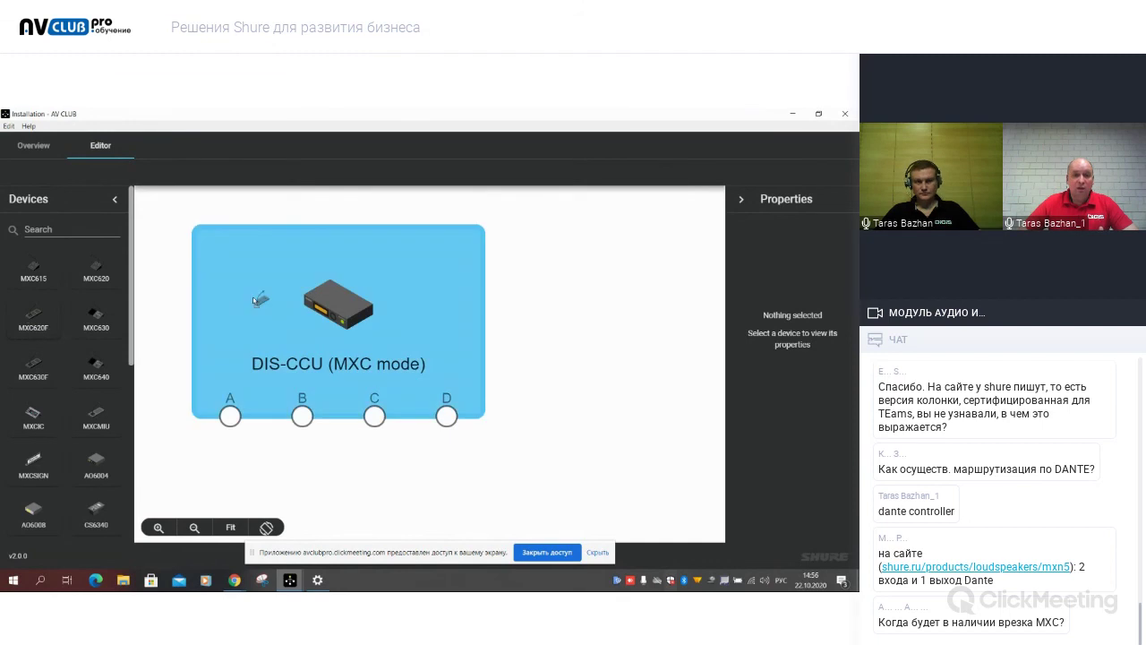
# Add 10 MXC620-F units to port A of the DIS-CCU with a cable length of 3 m.
pyautogui.moveTo(252, 296); pyautogui.dragTo(253, 296)
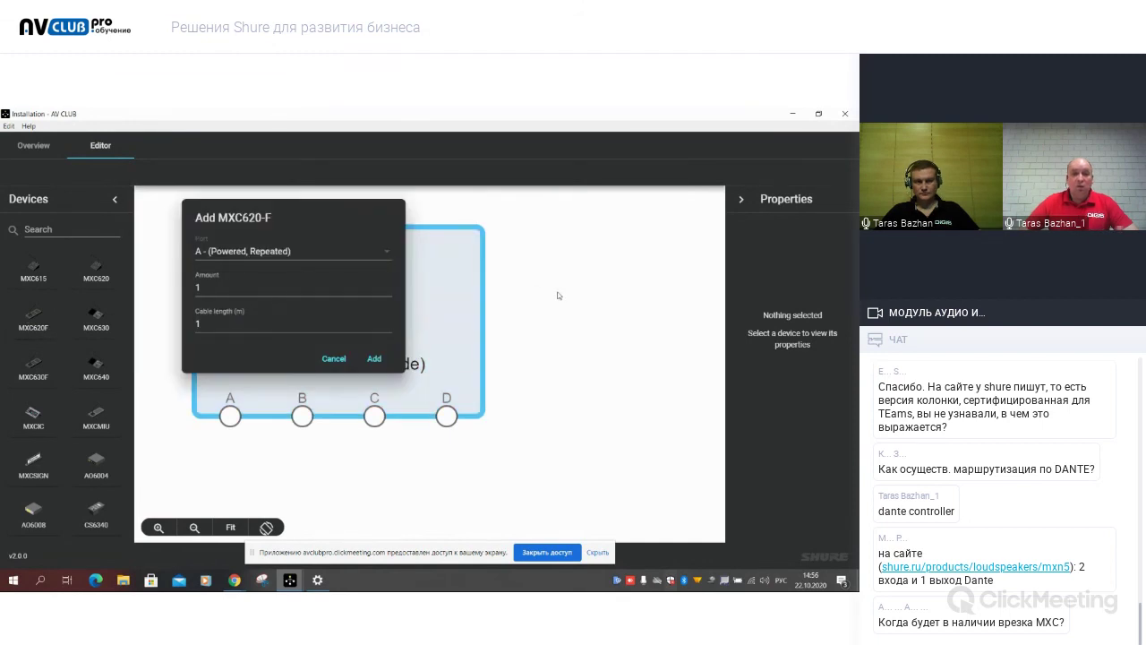
pyautogui.click(382, 256)
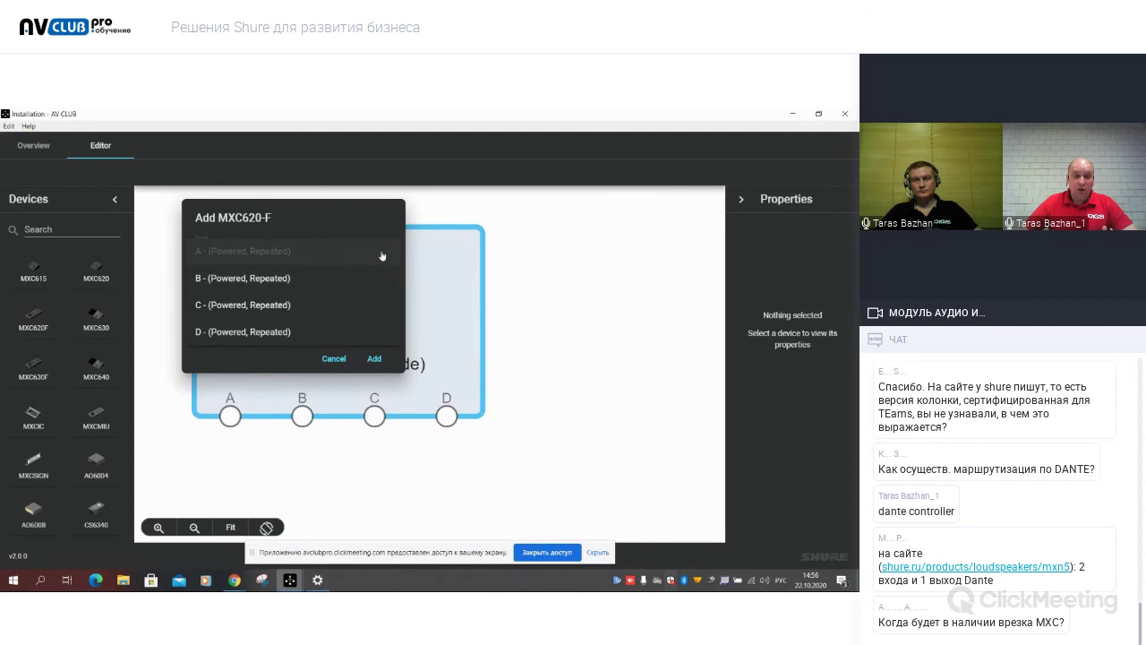
pyautogui.click(537, 254)
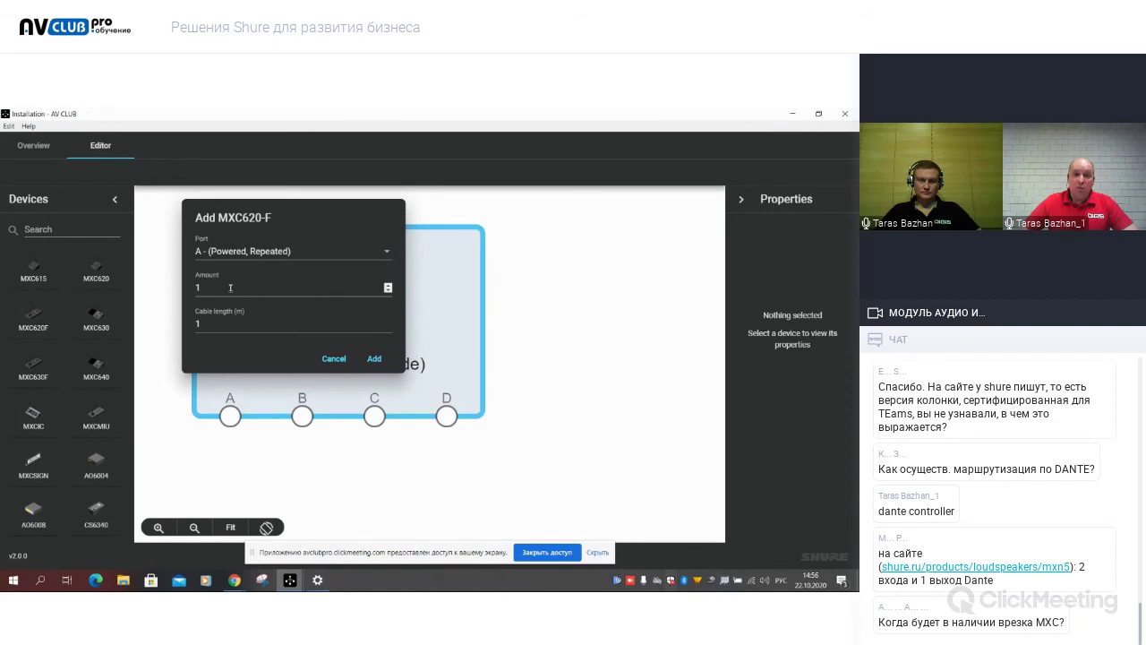
pyautogui.click(230, 288)
pyautogui.press('BackSpace')
pyautogui.write('20')
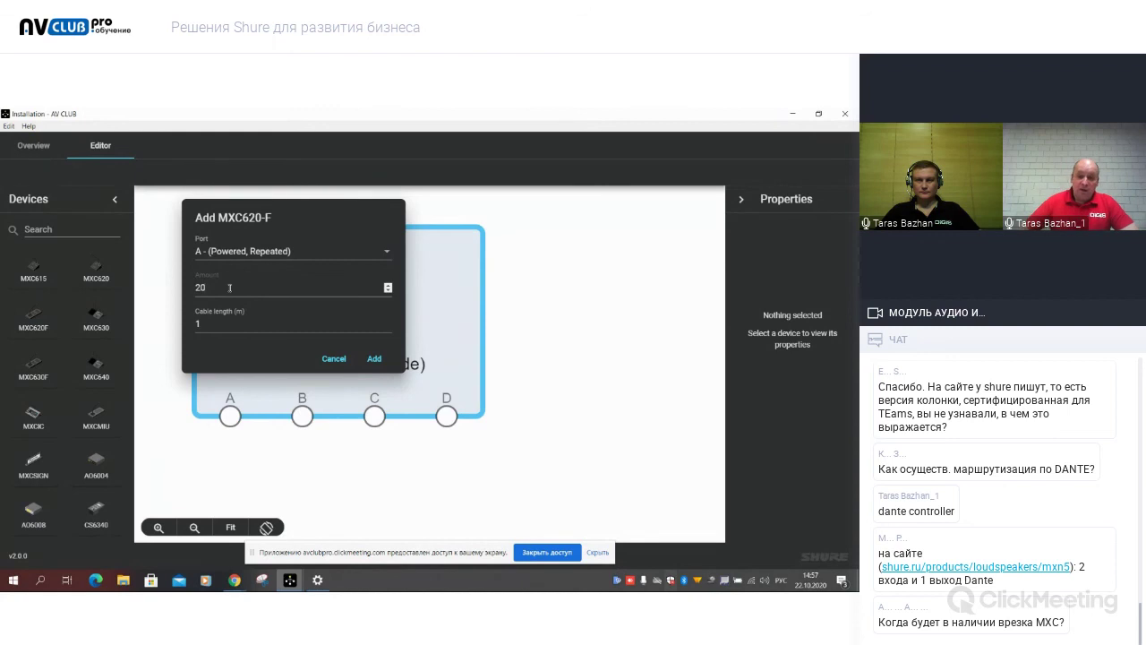
pyautogui.press('BackSpace')
pyautogui.press('BackSpace')
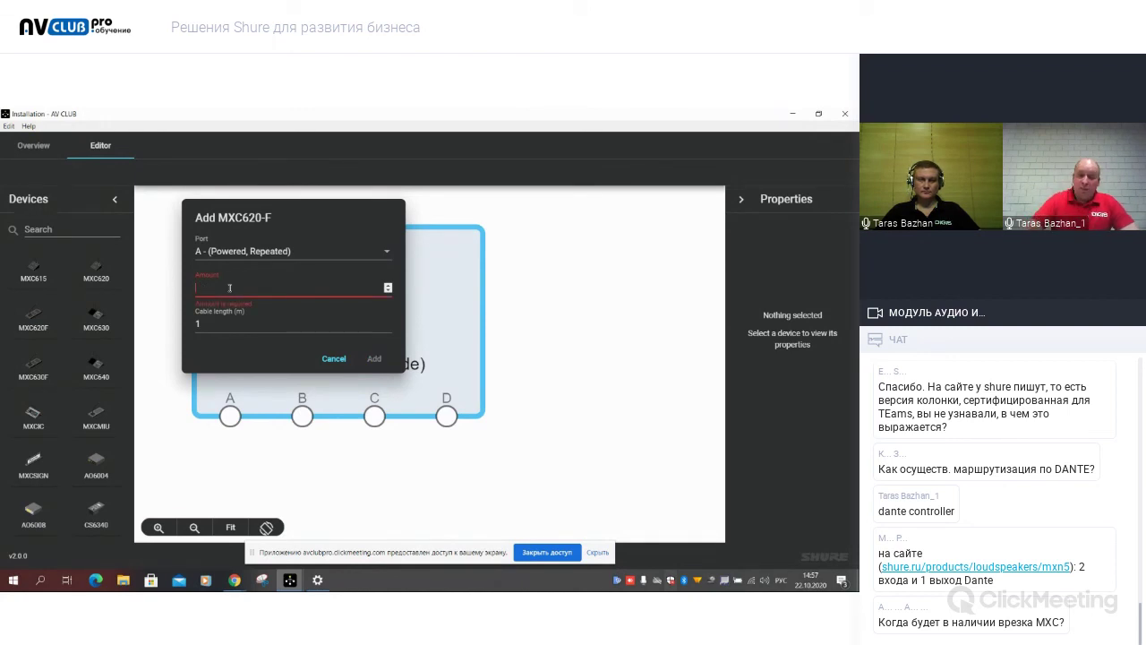
pyautogui.write('10')
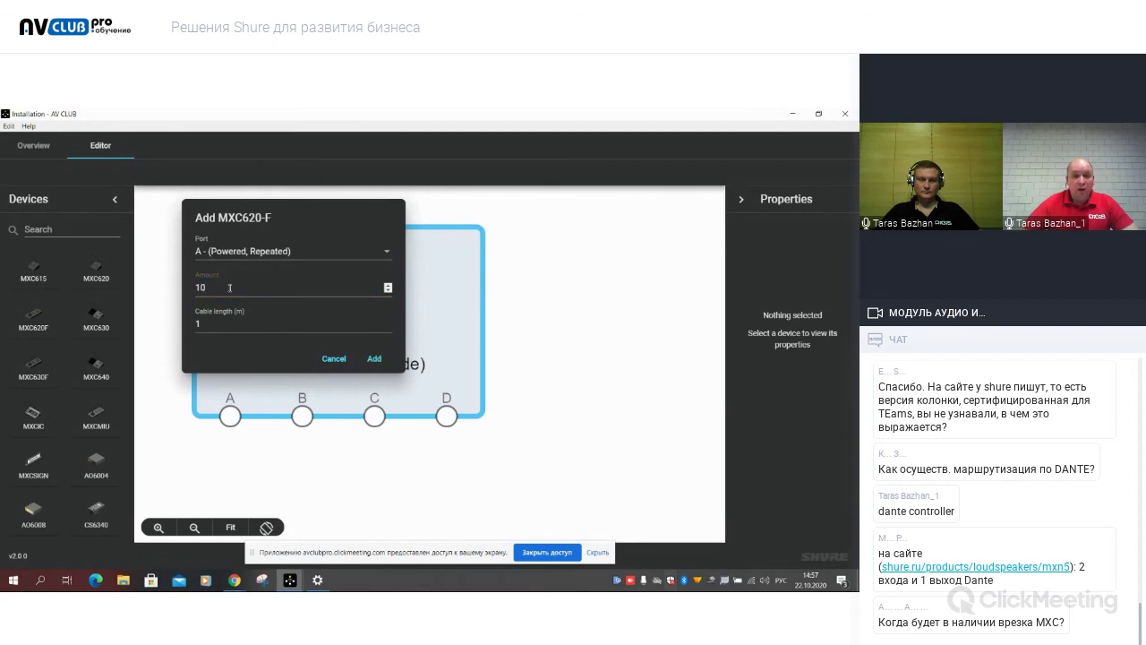
pyautogui.click(214, 322)
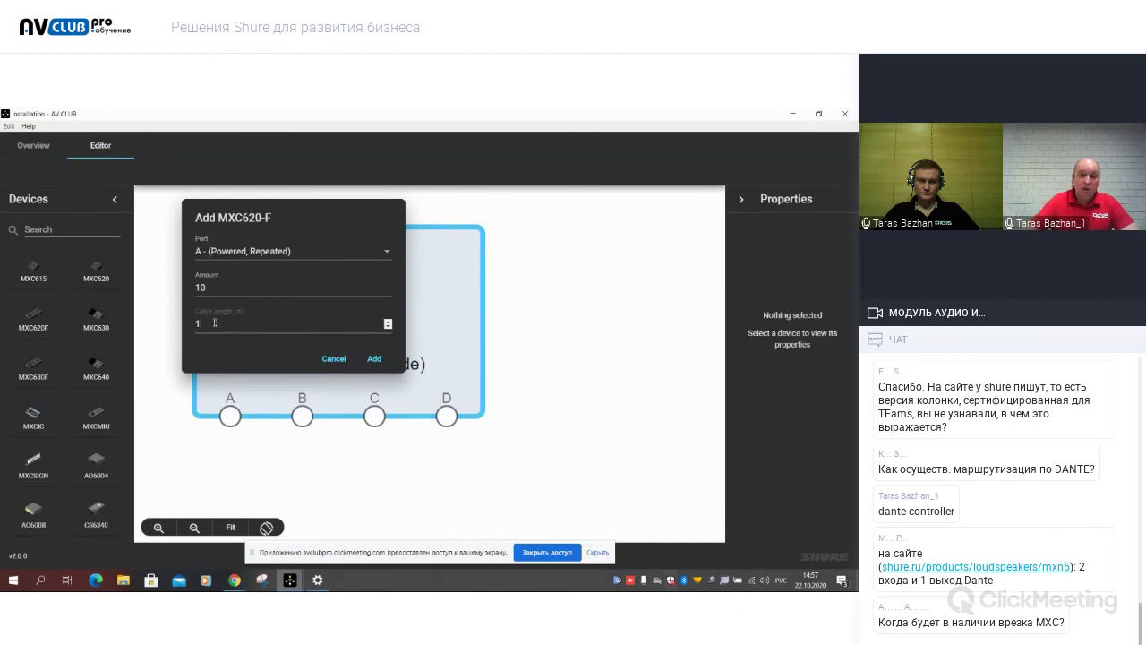
pyautogui.press('BackSpace')
pyautogui.write('3')
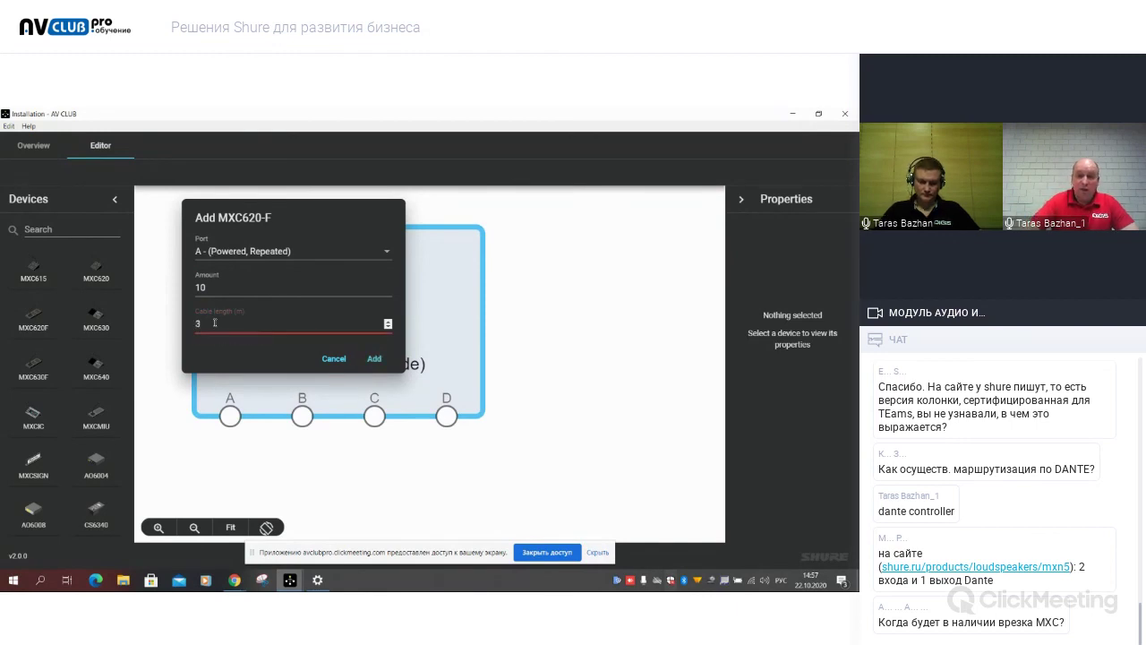
pyautogui.click(374, 359)
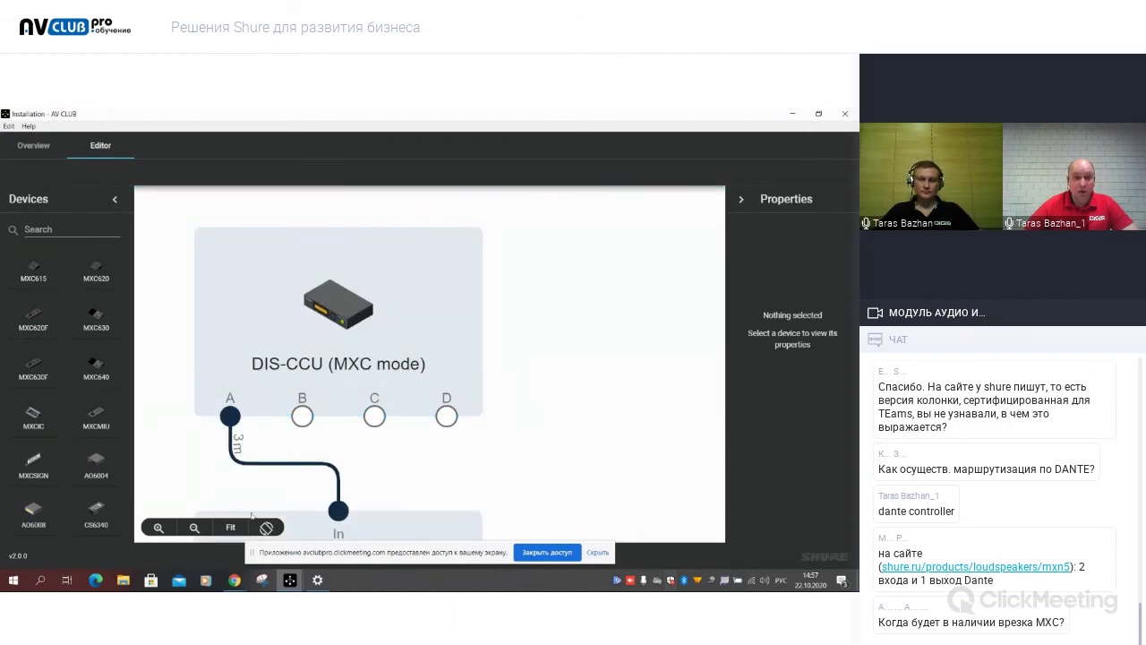
# Hide the device properties and switch the device chain diagram to a horizontal layout.
pyautogui.click(194, 528)
pyautogui.click(193, 528)
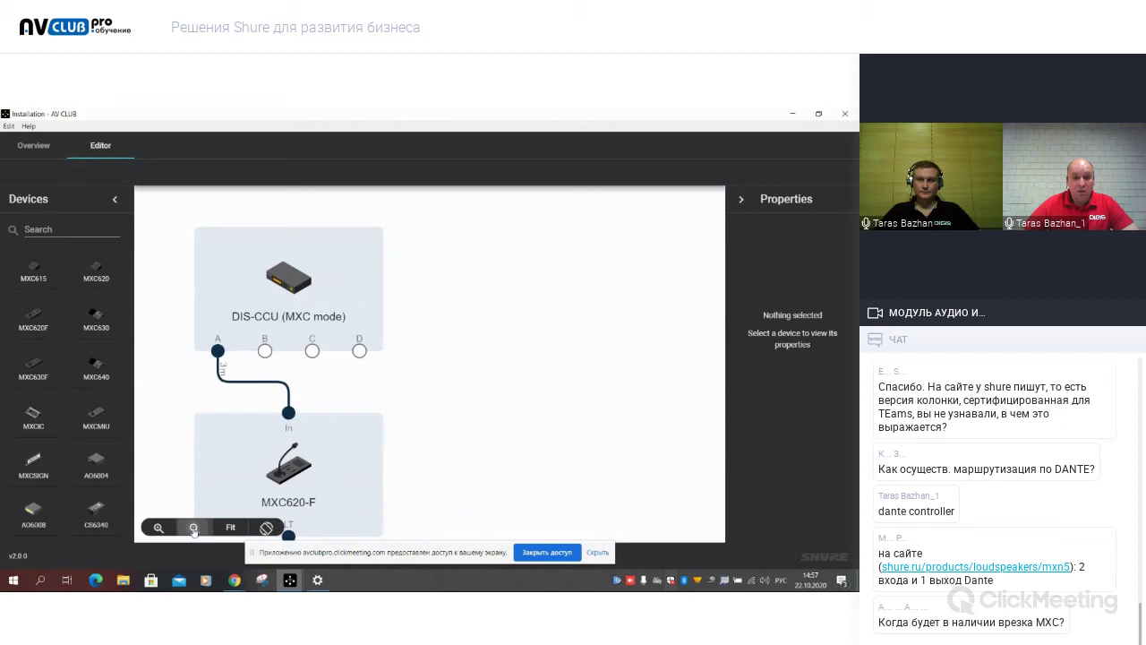
pyautogui.click(193, 528)
pyautogui.click(194, 528)
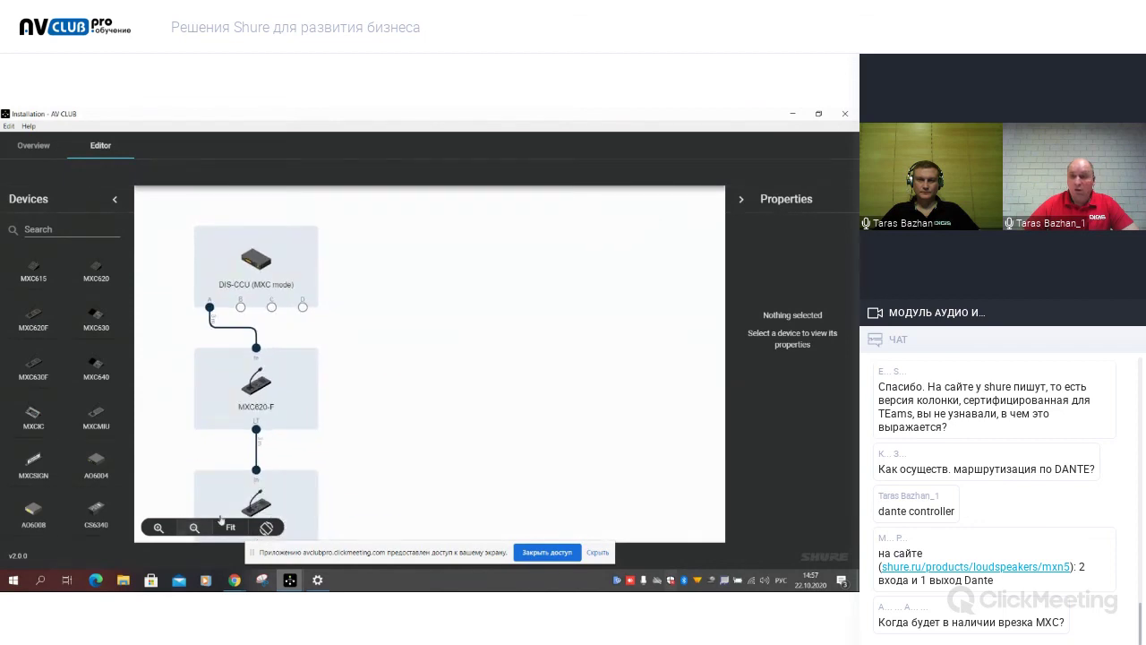
pyautogui.click(742, 199)
pyautogui.click(266, 529)
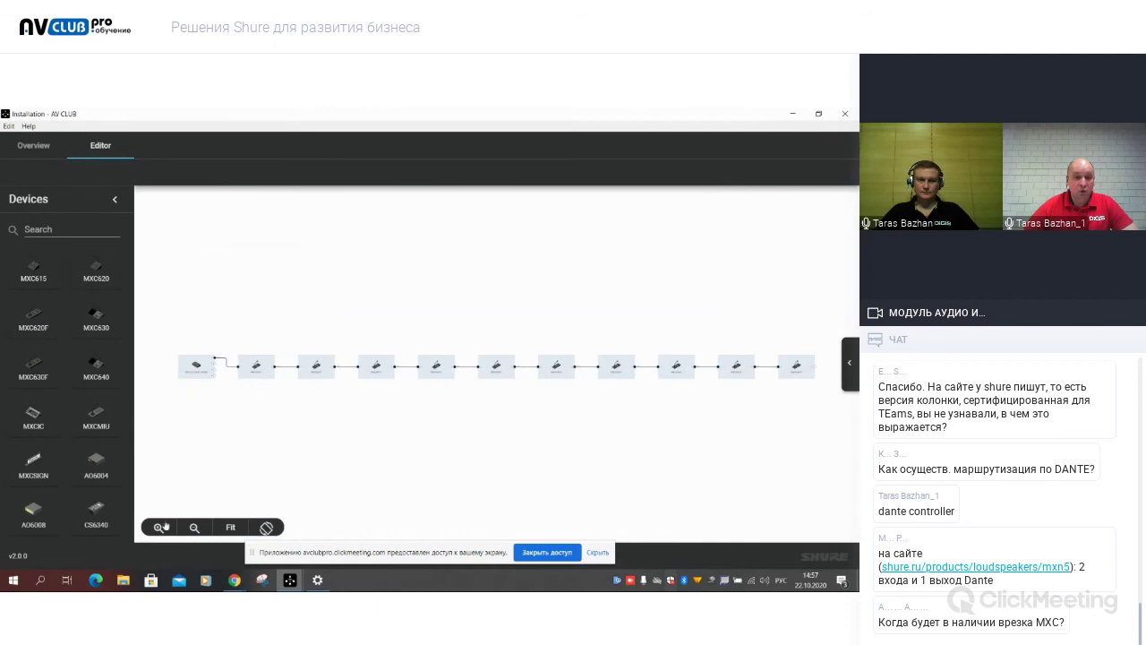
pyautogui.click(159, 527)
pyautogui.click(157, 528)
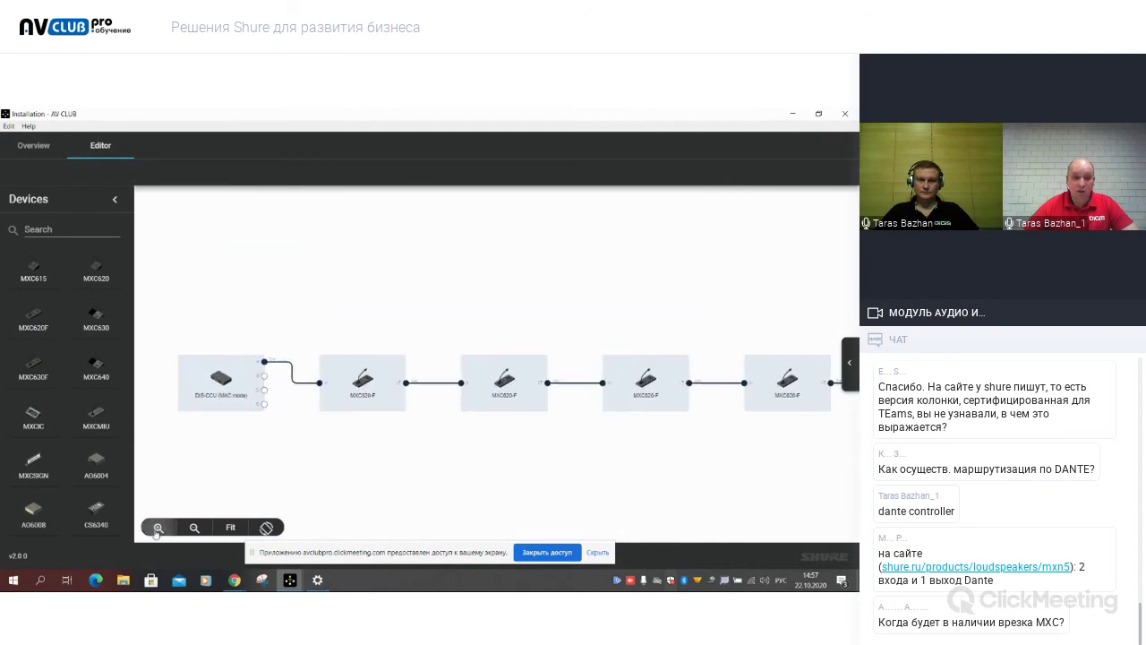
pyautogui.click(158, 528)
pyautogui.click(158, 528)
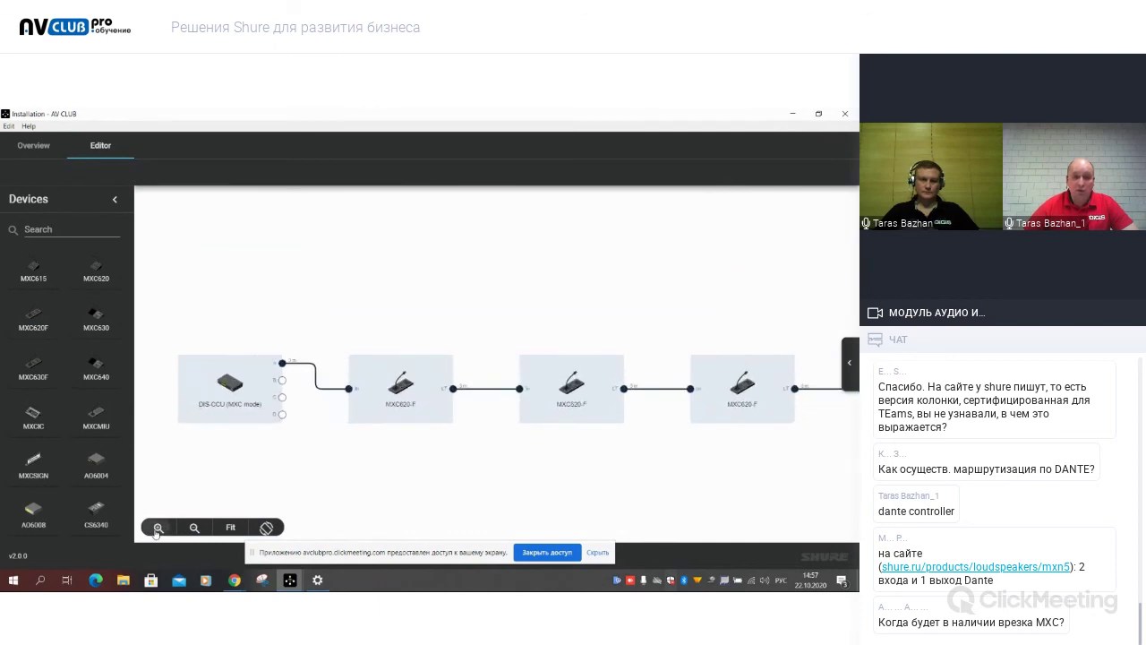
pyautogui.moveTo(244, 413); pyautogui.dragTo(306, 387)
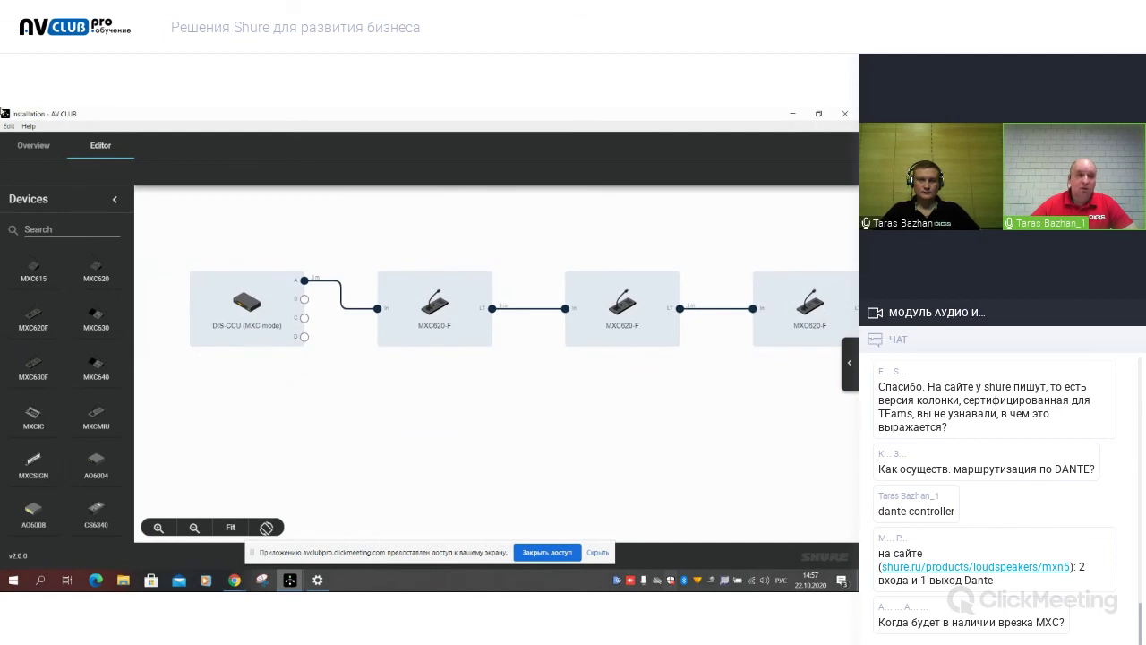
# Review the AV CLUB installation overview for the cables, central unit and microphone units and their quantities.
pyautogui.click(36, 145)
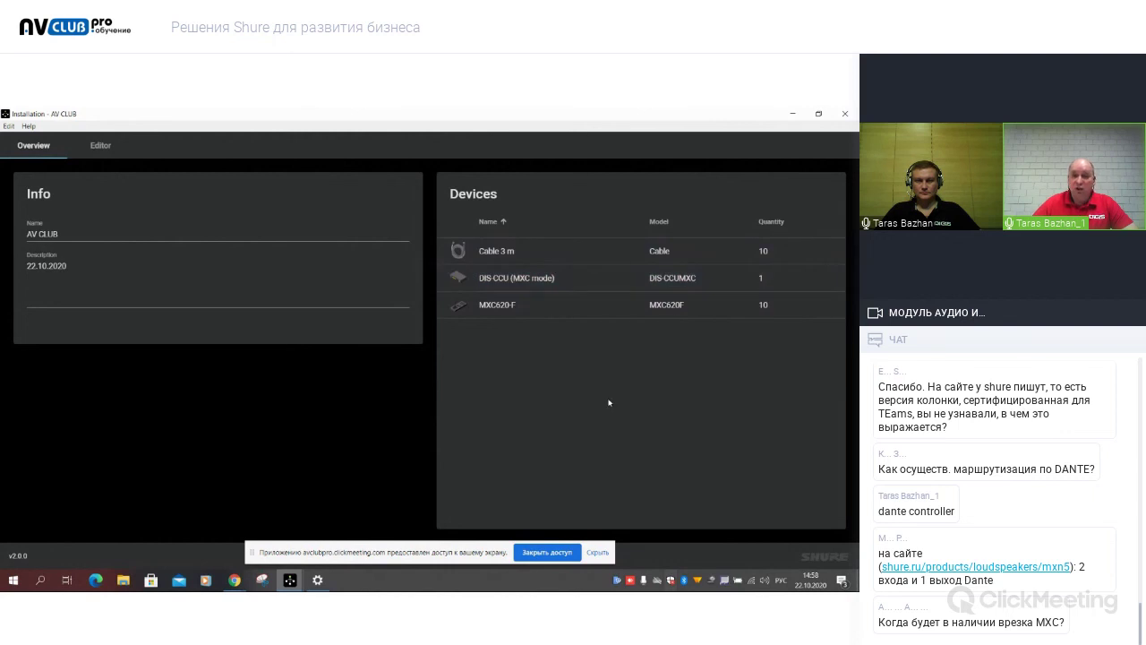
pyautogui.click(534, 249)
pyautogui.click(761, 304)
pyautogui.click(716, 250)
pyautogui.click(725, 326)
pyautogui.click(564, 311)
pyautogui.click(627, 331)
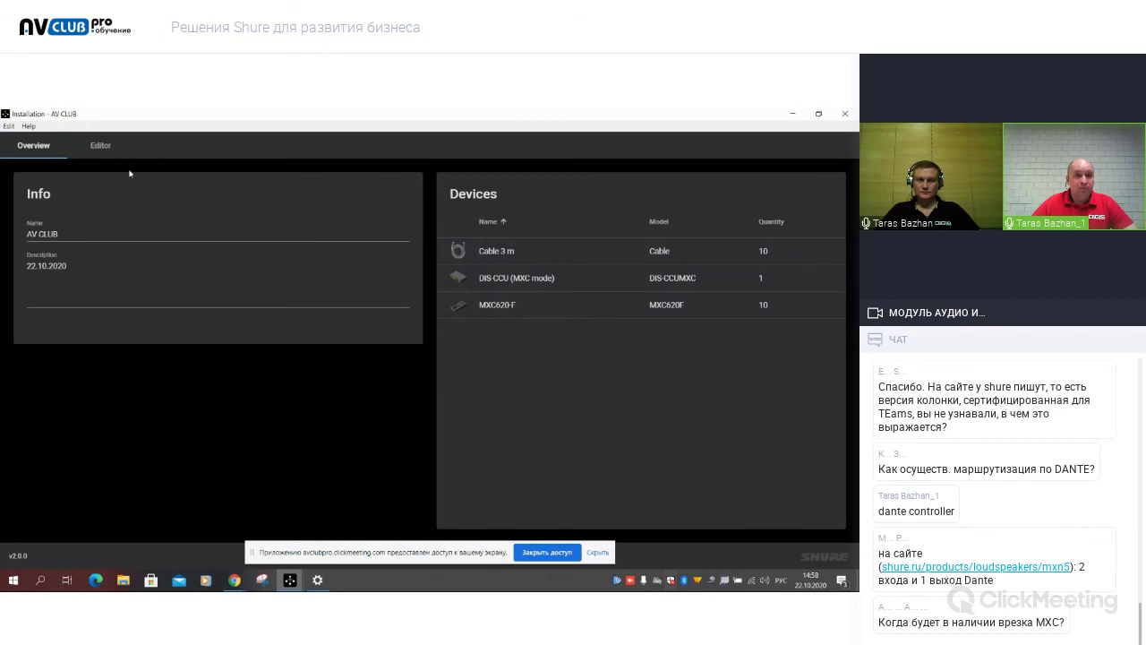
# Return to the layout editor and add 19 MXC640 units to port C of the DIS-CCU with a cable length of 3 m.
pyautogui.click(101, 145)
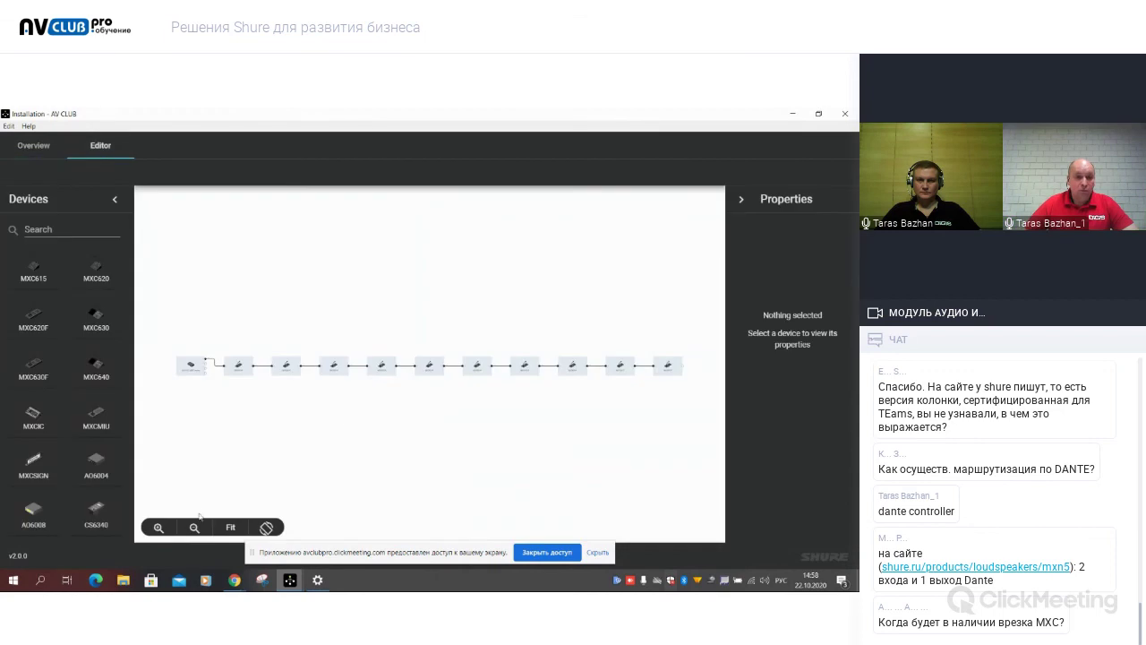
pyautogui.click(159, 528)
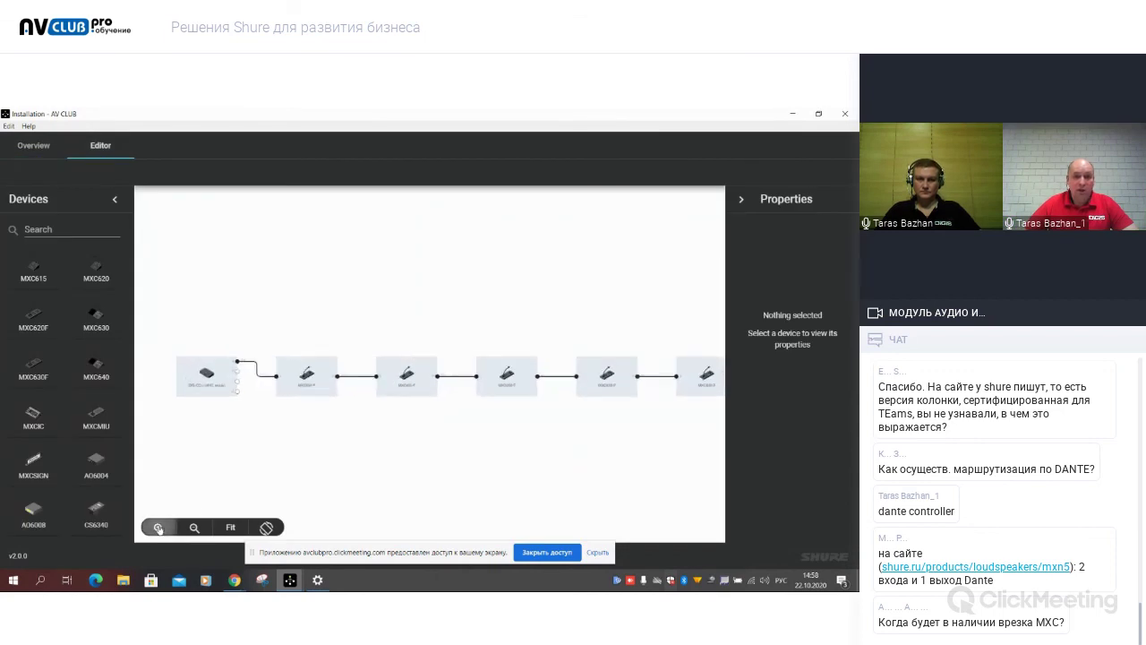
pyautogui.click(158, 528)
pyautogui.click(220, 361)
pyautogui.click(163, 461)
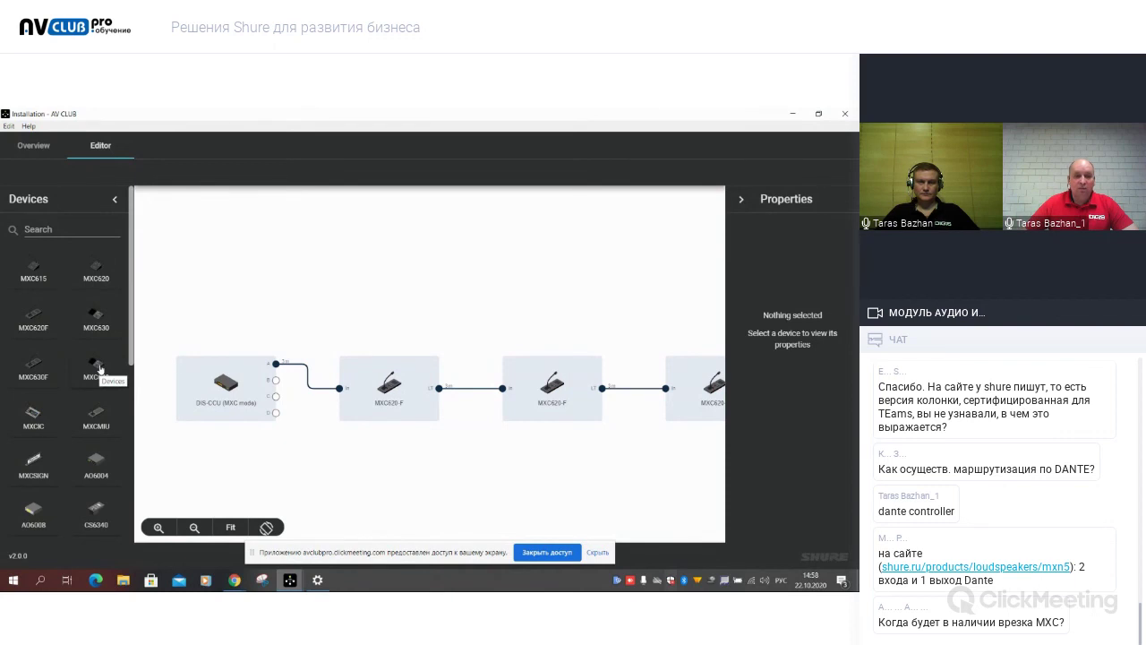
pyautogui.moveTo(100, 369); pyautogui.dragTo(225, 386)
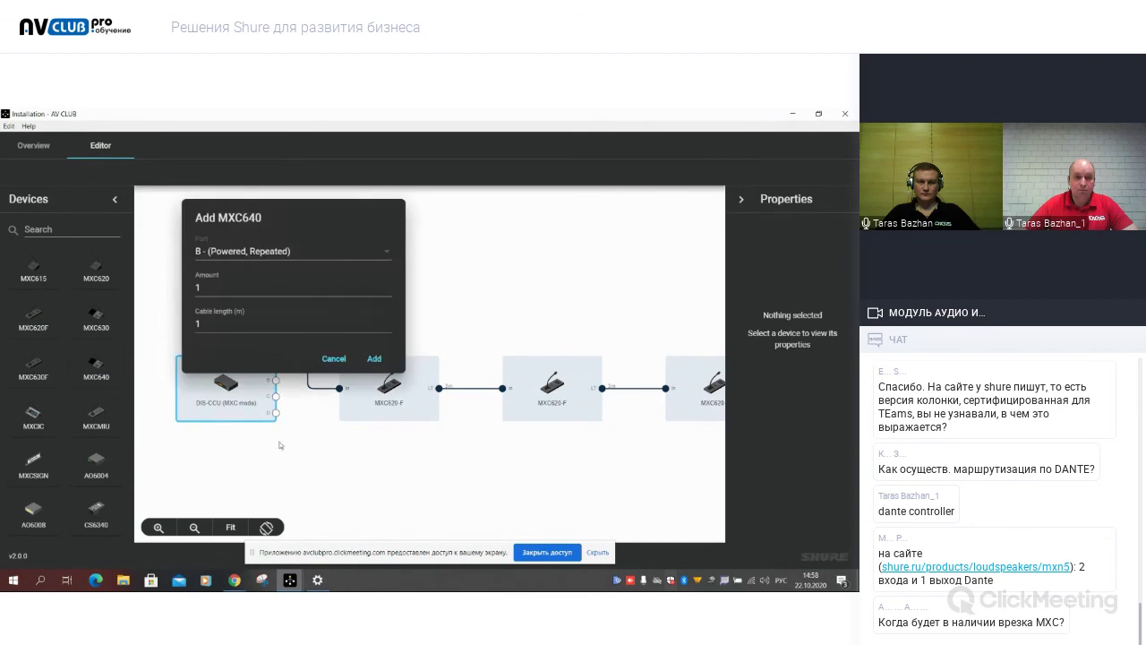
pyautogui.click(390, 252)
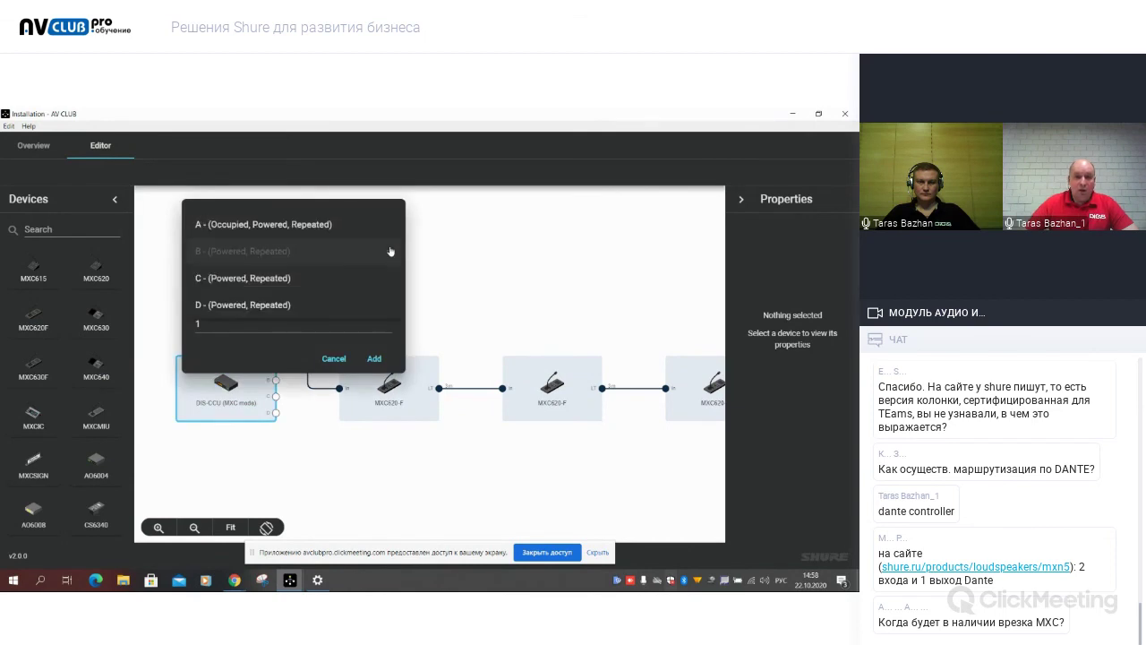
pyautogui.click(317, 278)
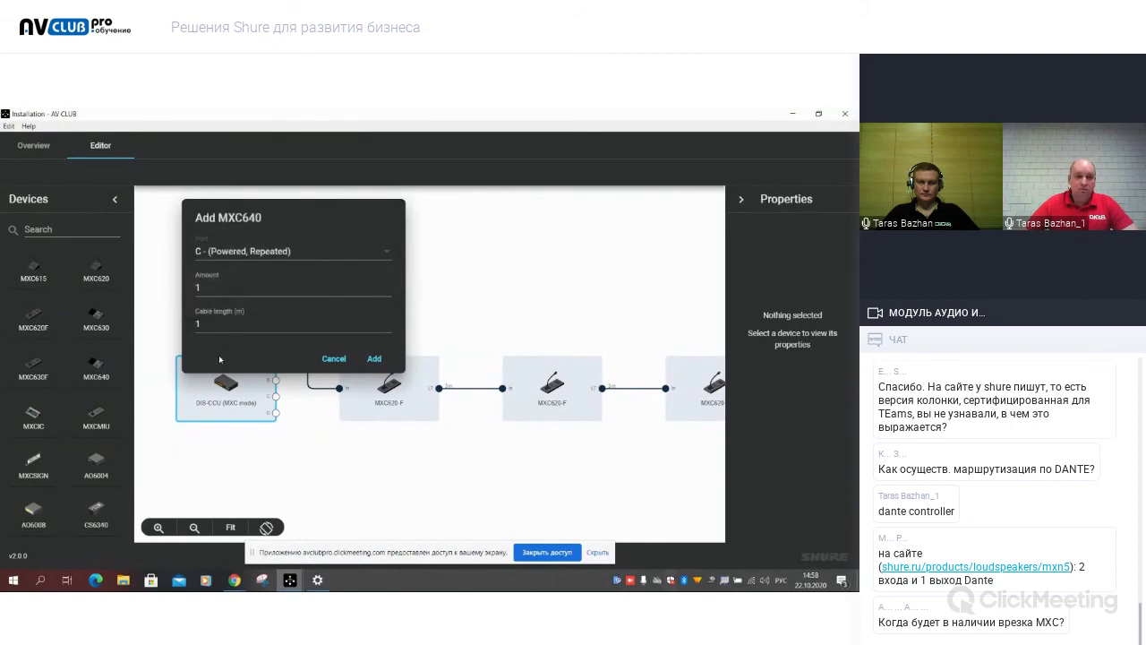
pyautogui.click(212, 284)
pyautogui.write('9')
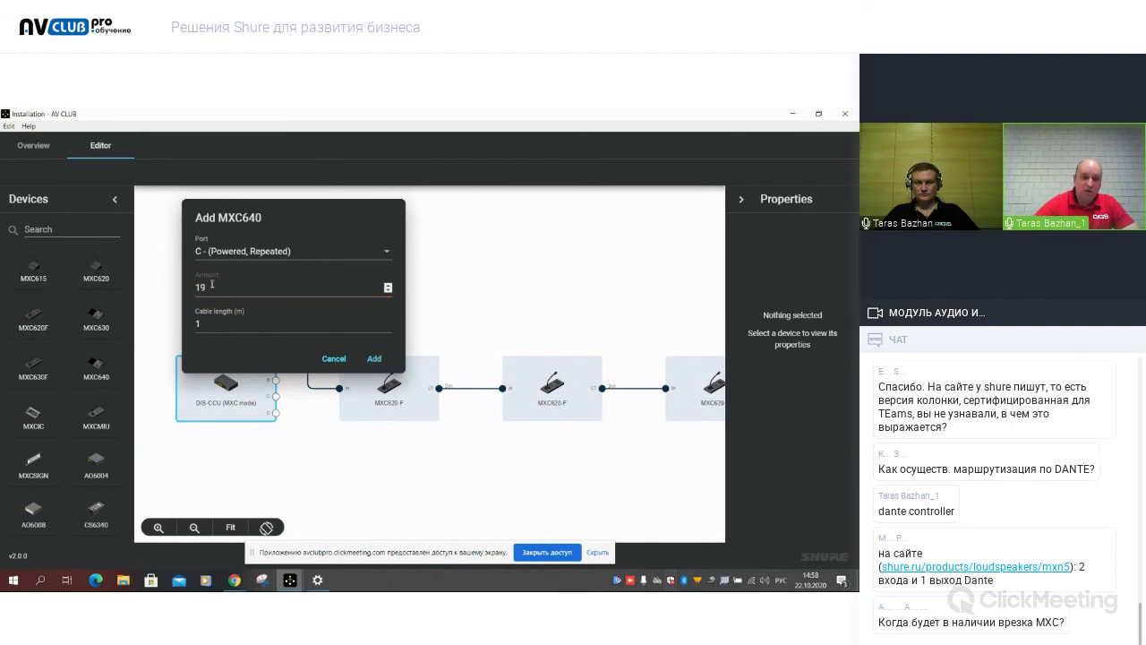
pyautogui.click(225, 318)
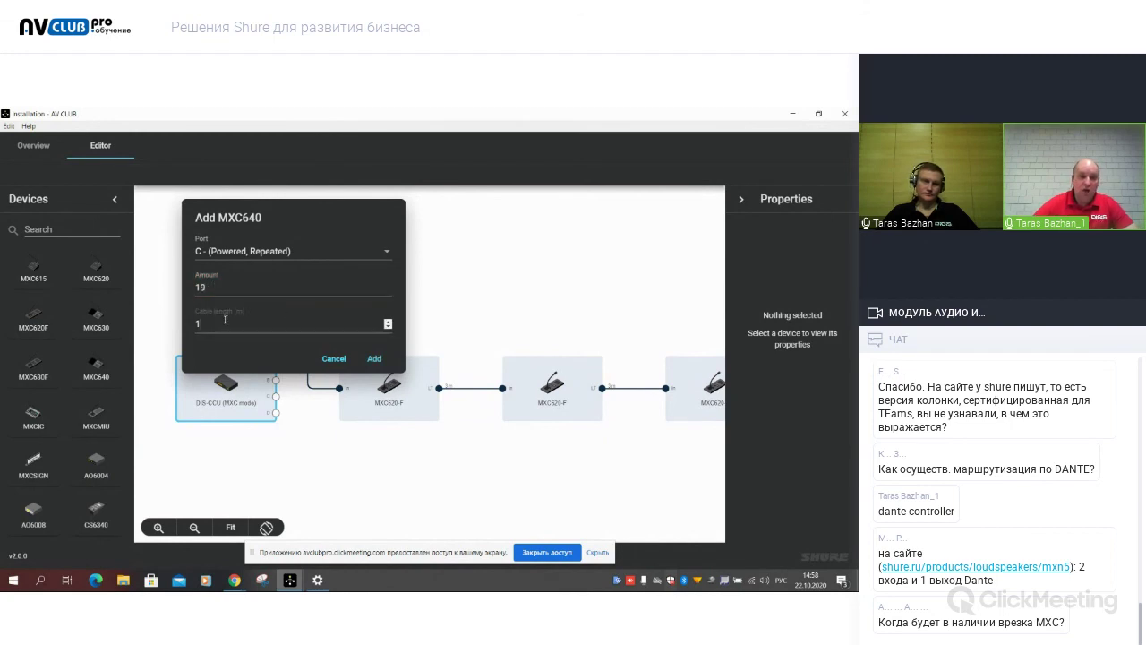
pyautogui.press('BackSpace')
pyautogui.write('3')
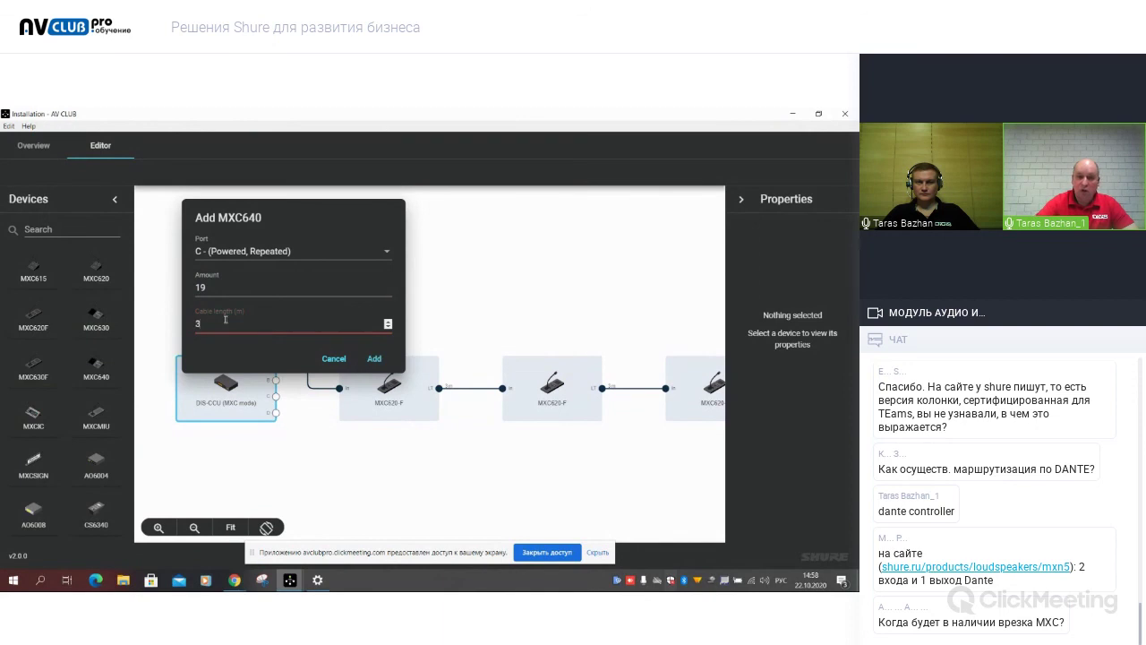
pyautogui.click(373, 359)
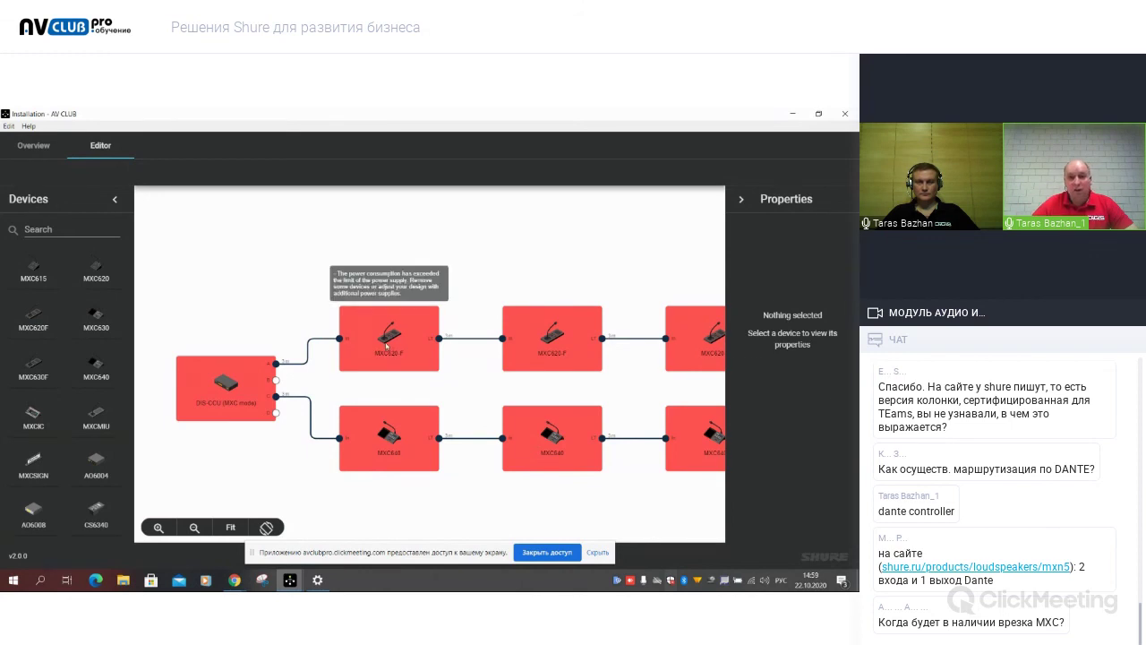
# Show the supply properties of the first MXC620-F and try to add a PS6000 power supply near the device chains.
pyautogui.click(387, 346)
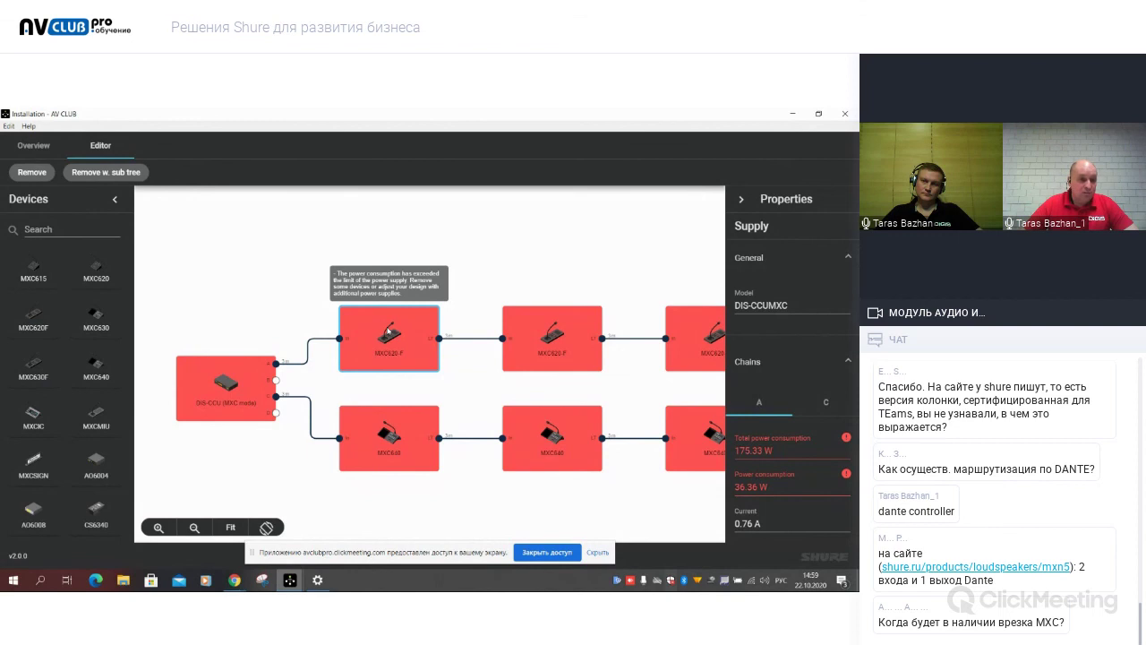
pyautogui.scroll(-3, 79, 433)
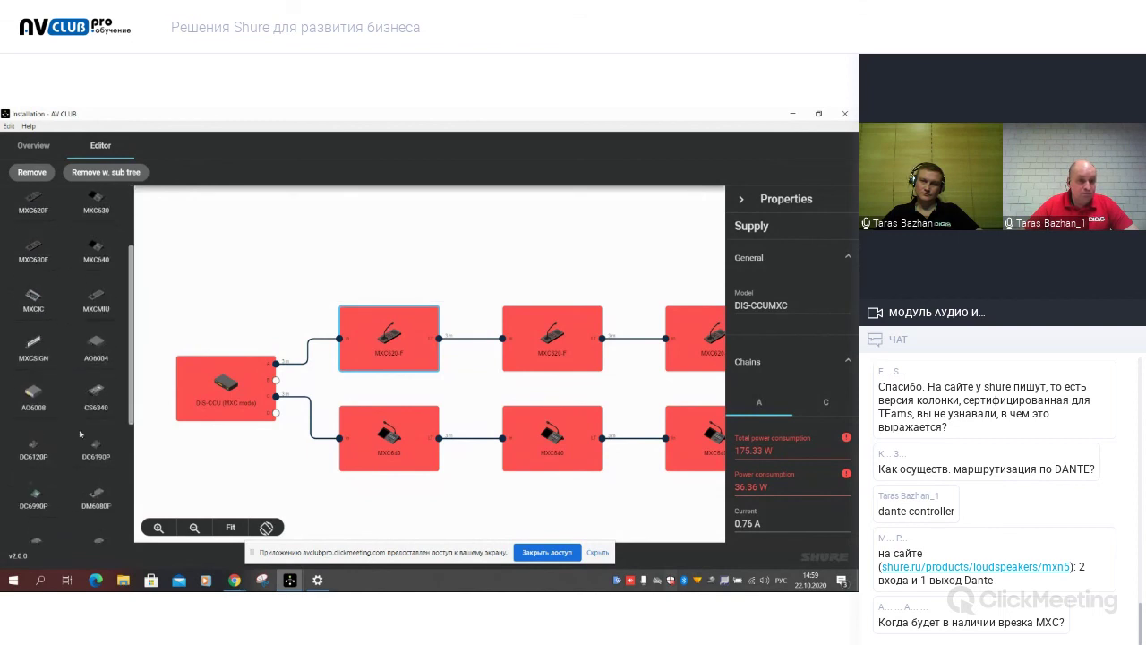
pyautogui.scroll(-5, 80, 433)
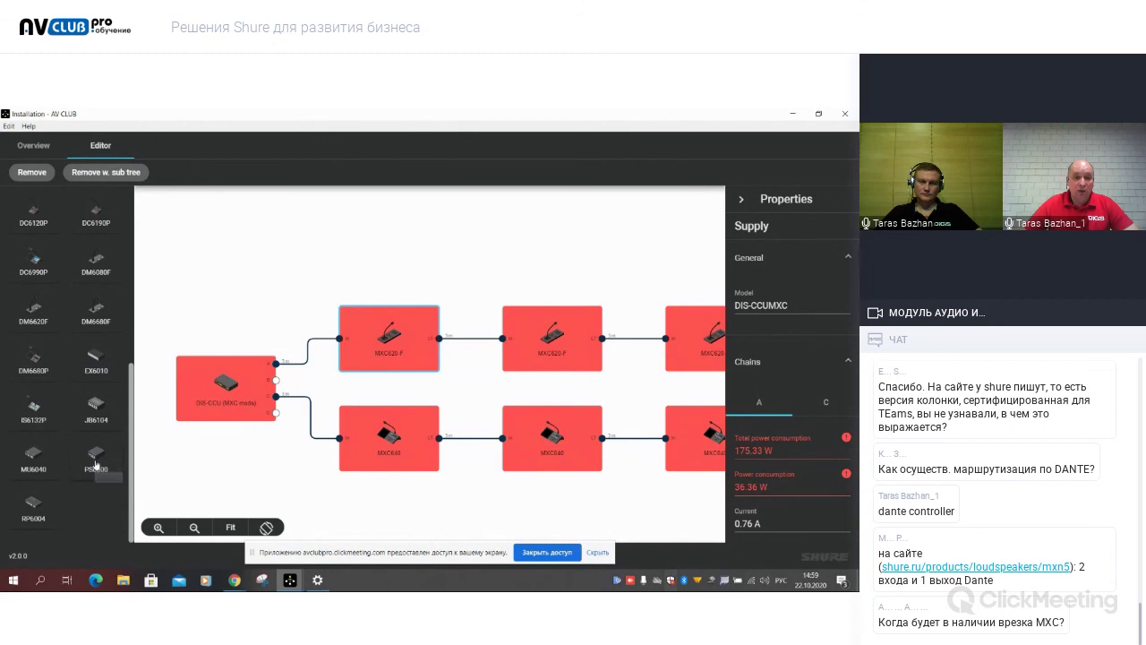
pyautogui.moveTo(94, 456); pyautogui.dragTo(319, 394)
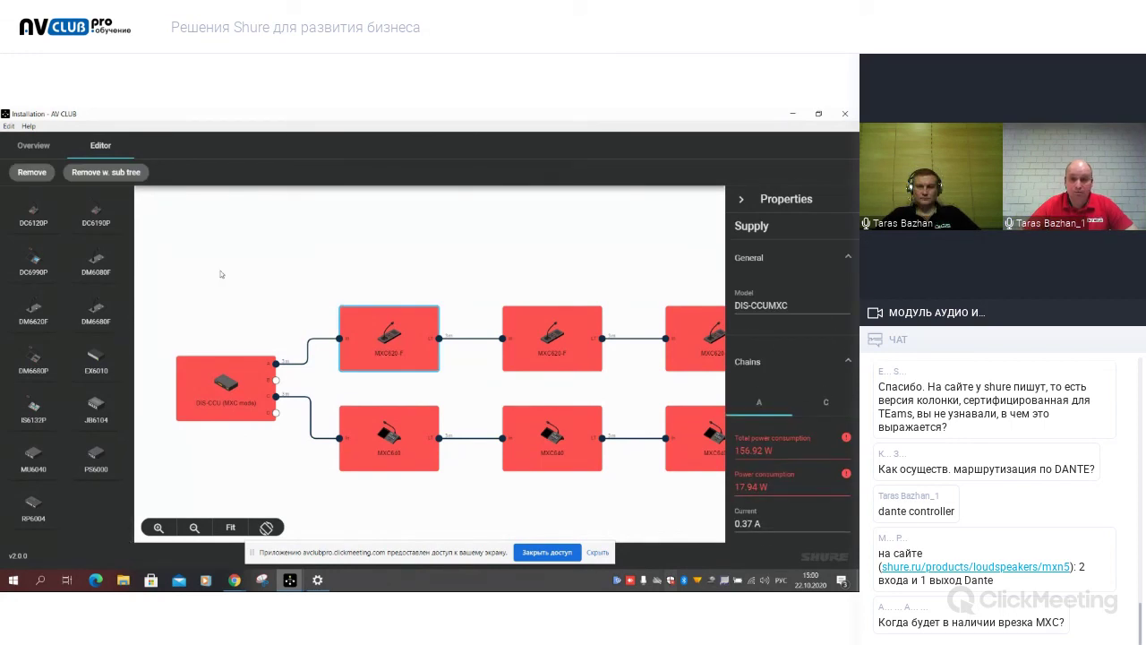
# Remove the MXC620-F chain and the MXC640 chain with its sub tree from the DIS-CCU.
pyautogui.press('Delete')
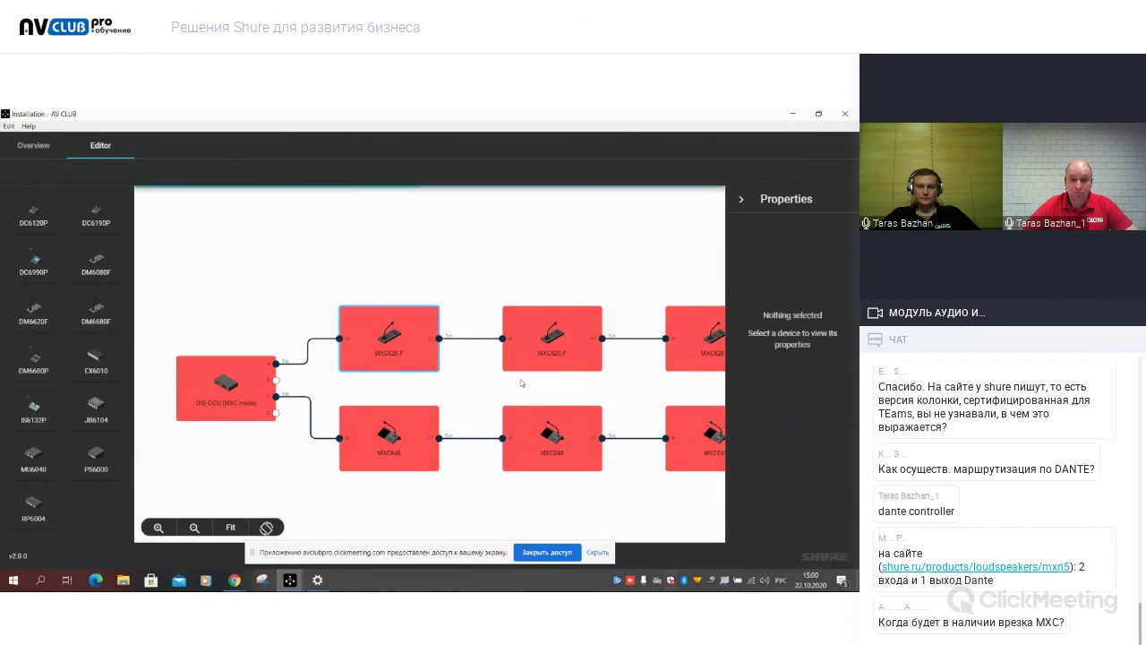
pyautogui.click(398, 386)
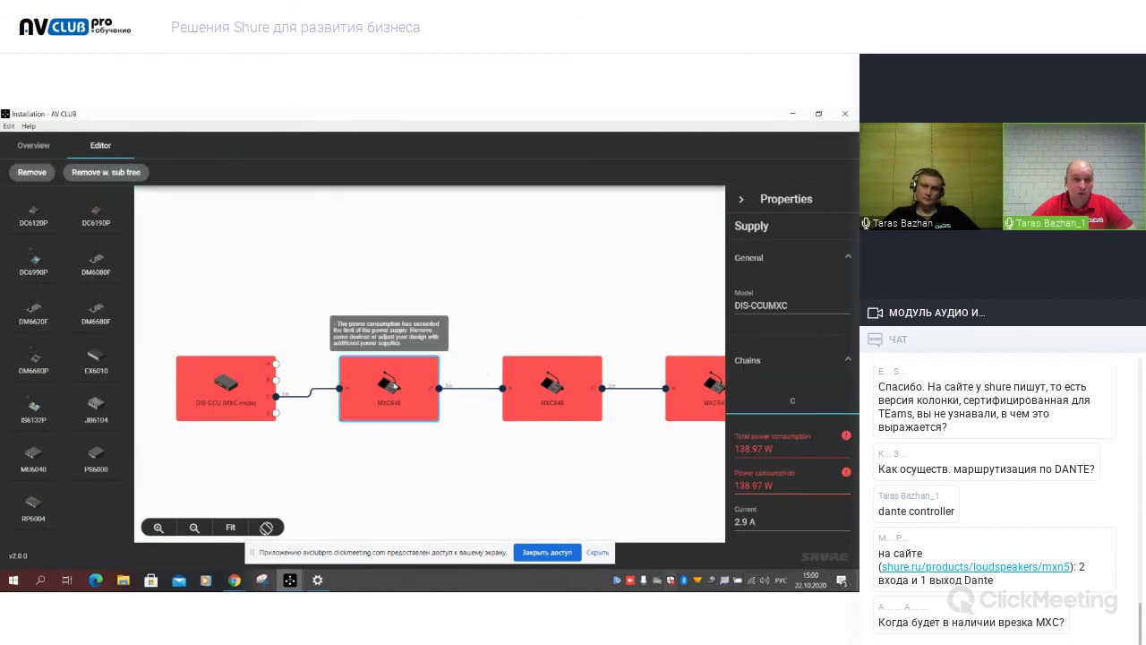
pyautogui.press('Delete')
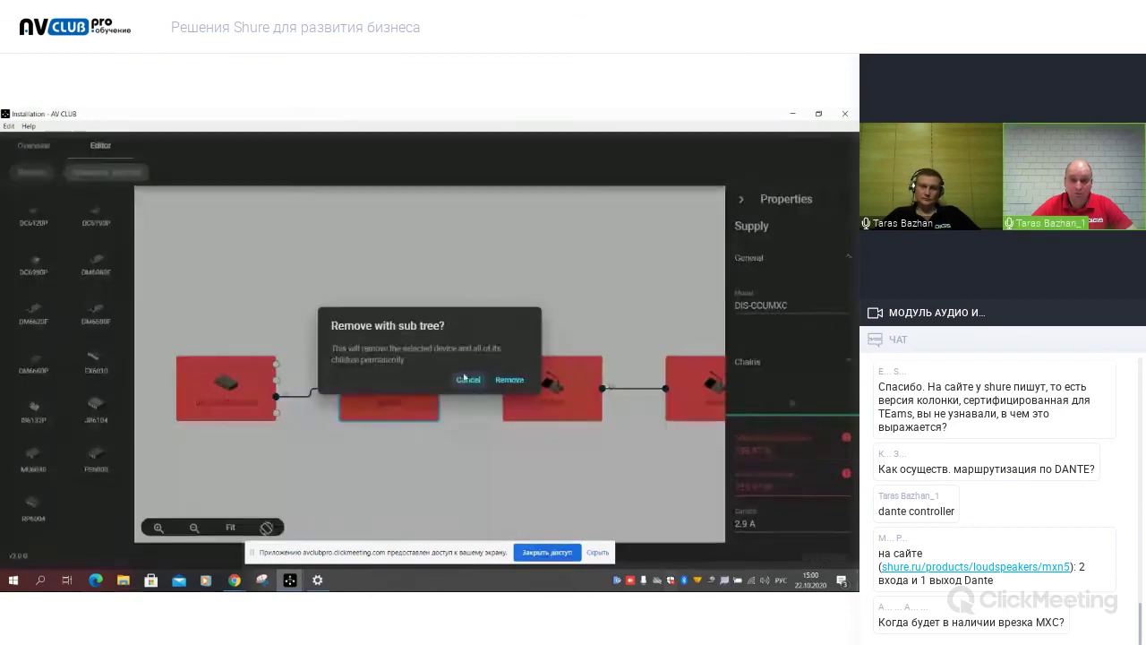
pyautogui.click(512, 379)
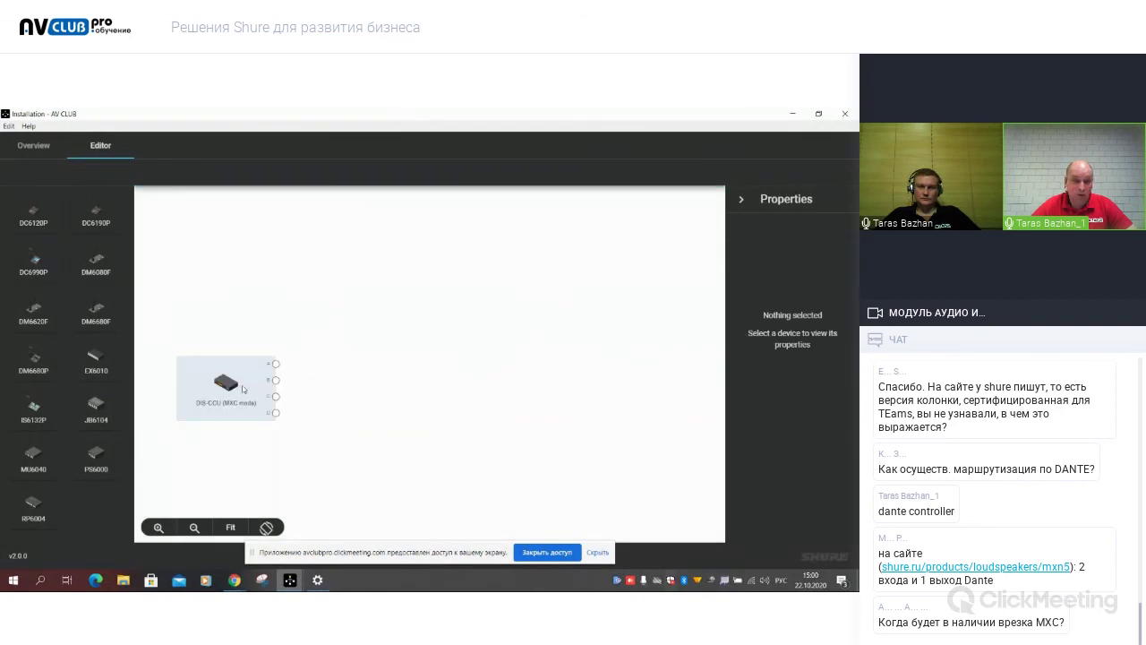
# Add 15 MXC620-F units to port A of the DIS-CCU with a cable length of 3 m.
pyautogui.click(242, 388)
pyautogui.click(158, 527)
pyautogui.click(206, 277)
pyautogui.click(178, 383)
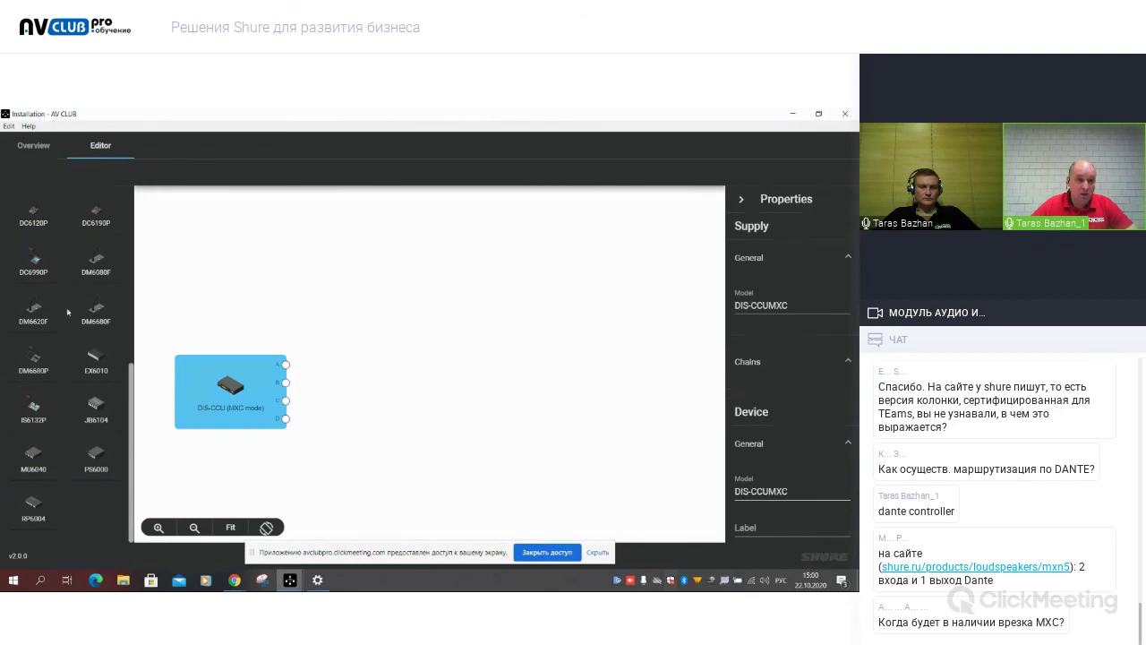
pyautogui.scroll(10, 56, 306)
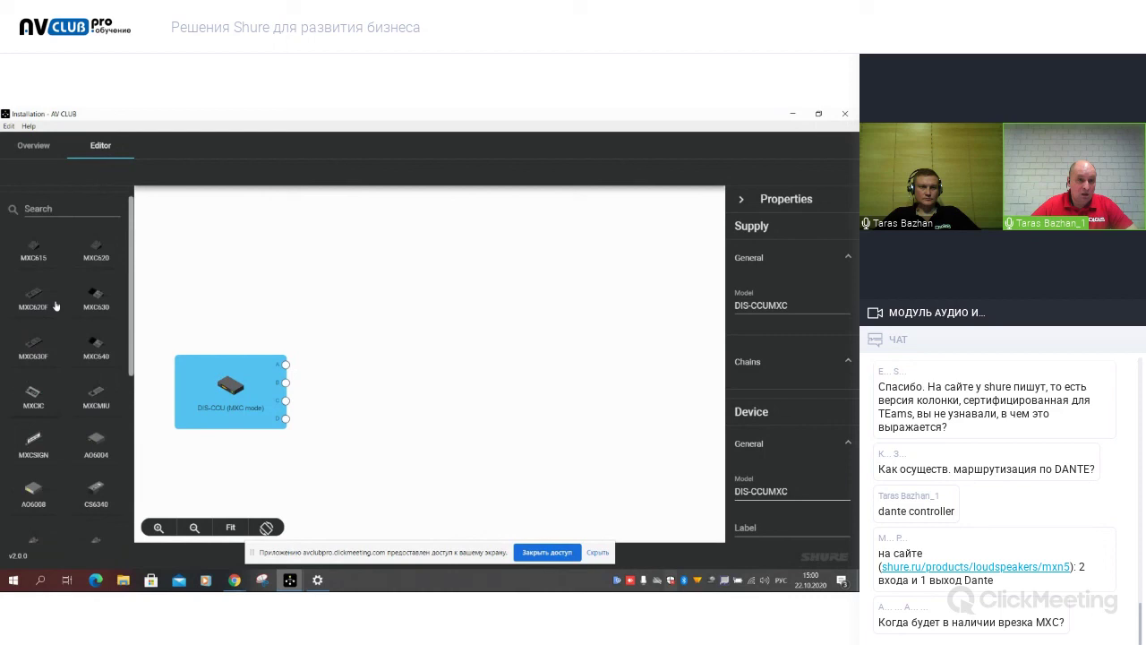
pyautogui.scroll(2, 56, 306)
pyautogui.moveTo(35, 330); pyautogui.dragTo(242, 391)
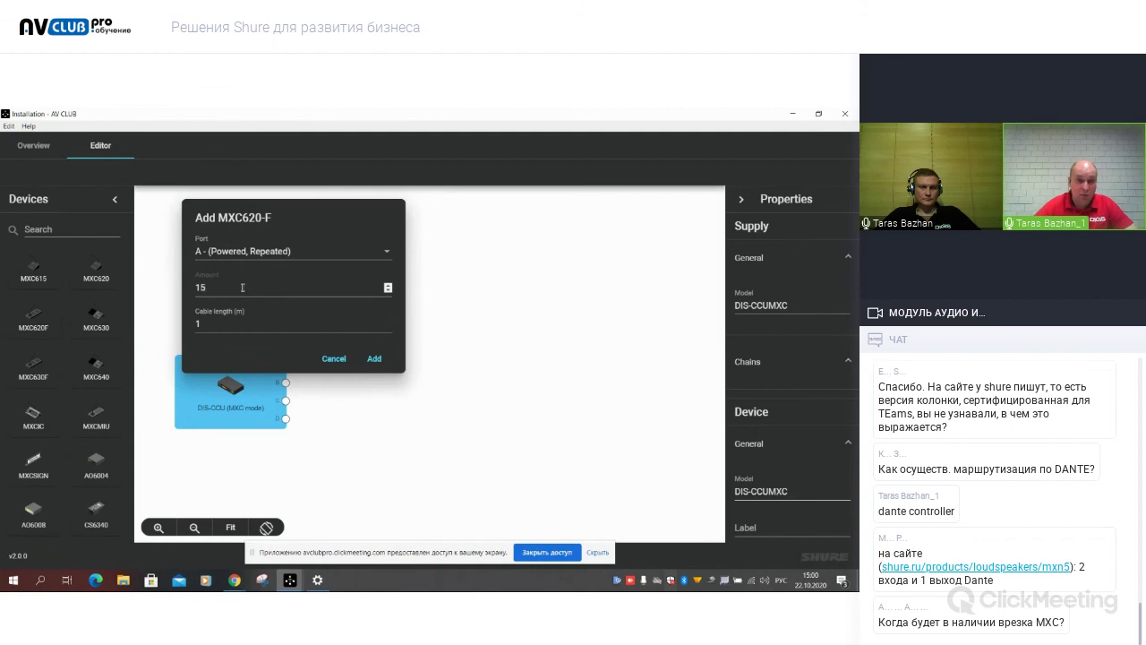
pyautogui.click(202, 322)
pyautogui.press('BackSpace')
pyautogui.write('3')
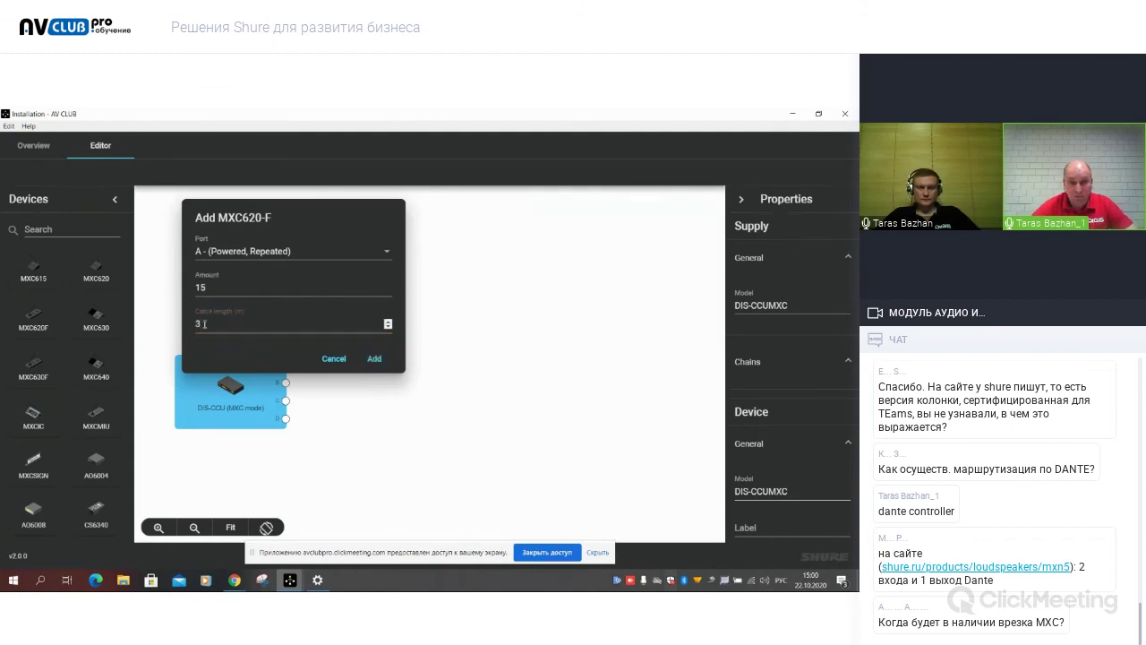
pyautogui.click(373, 359)
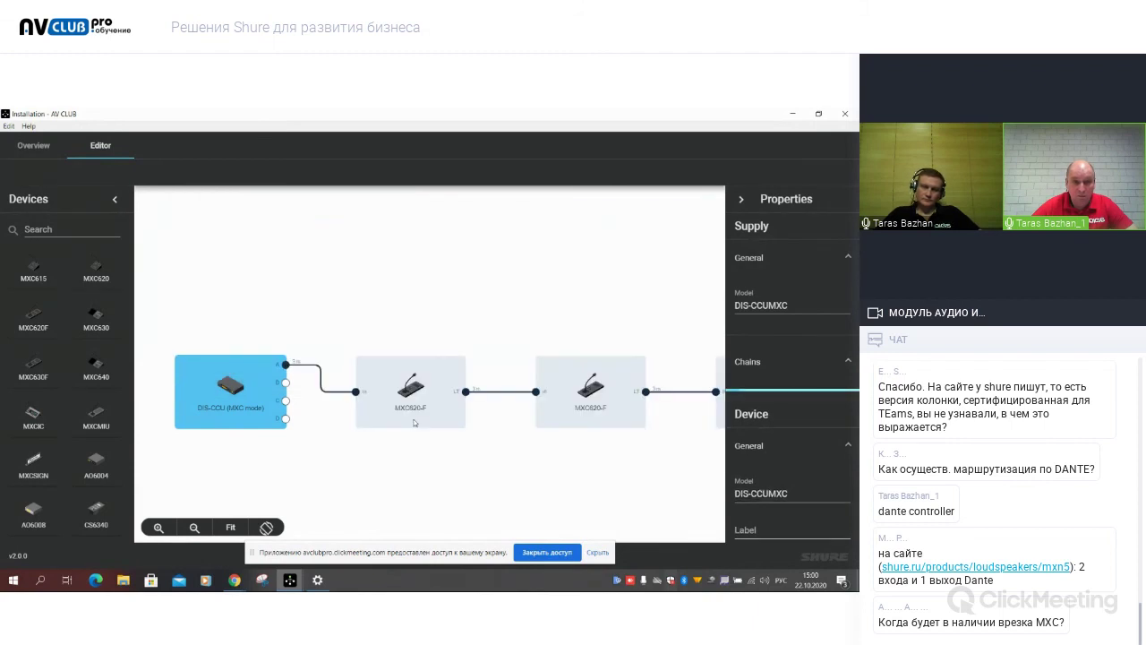
# Examine the first MXC620-F's supply power values, cable length and technical properties along the chain.
pyautogui.click(407, 421)
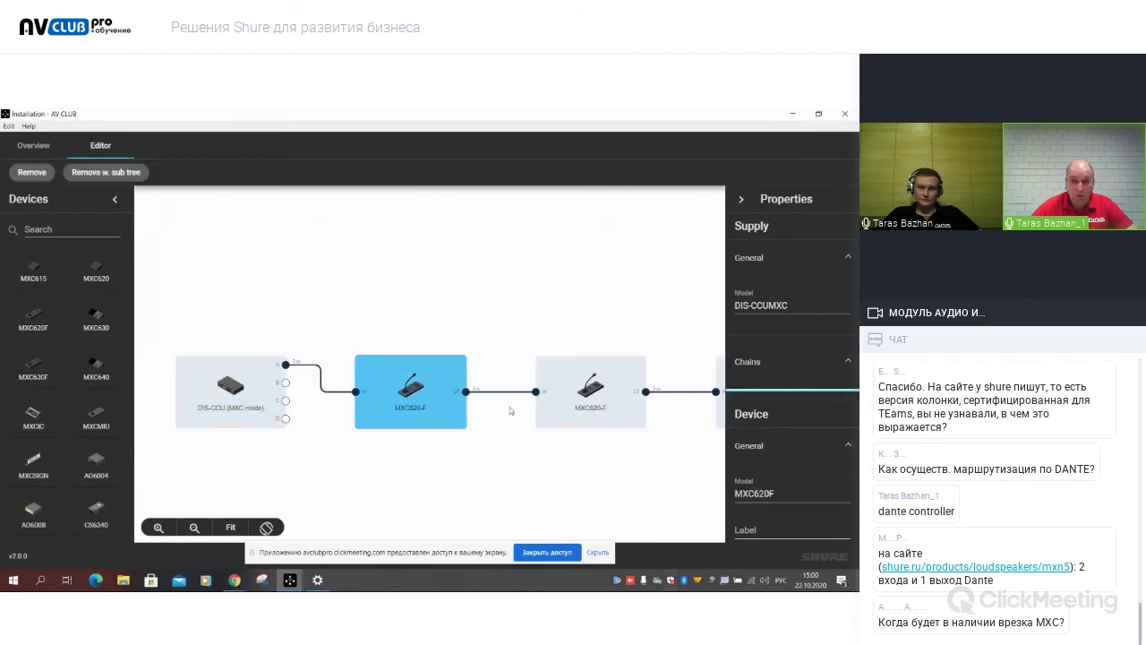
pyautogui.click(193, 530)
pyautogui.click(193, 530)
pyautogui.click(194, 529)
pyautogui.click(195, 528)
pyautogui.click(194, 529)
pyautogui.click(195, 529)
pyautogui.click(194, 529)
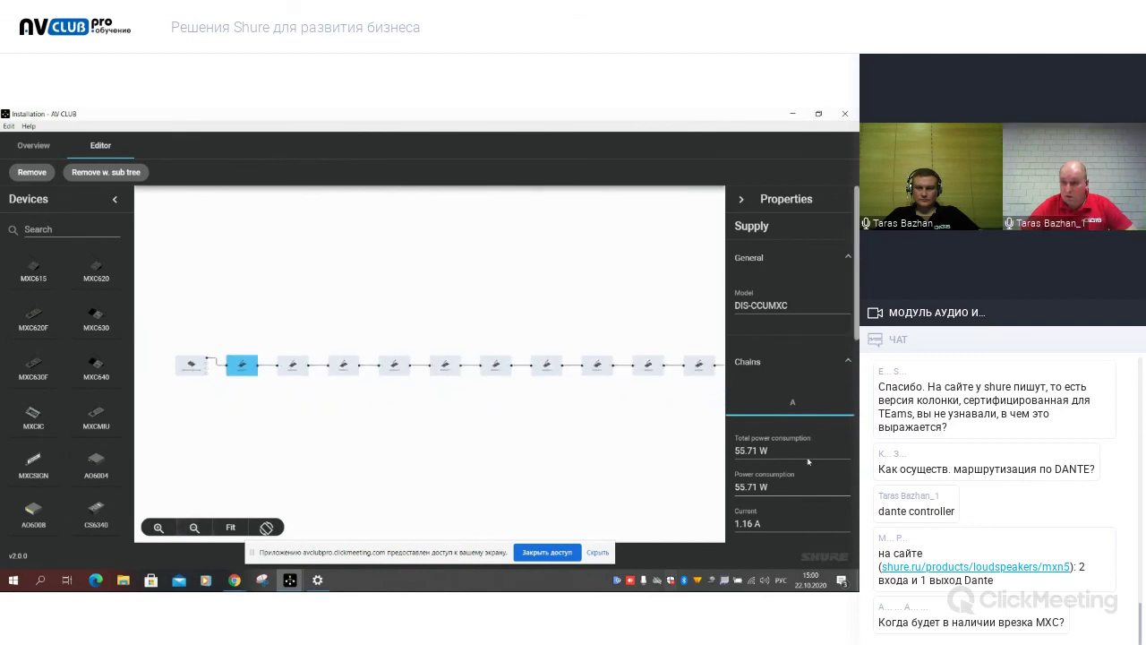
pyautogui.scroll(-6, 808, 460)
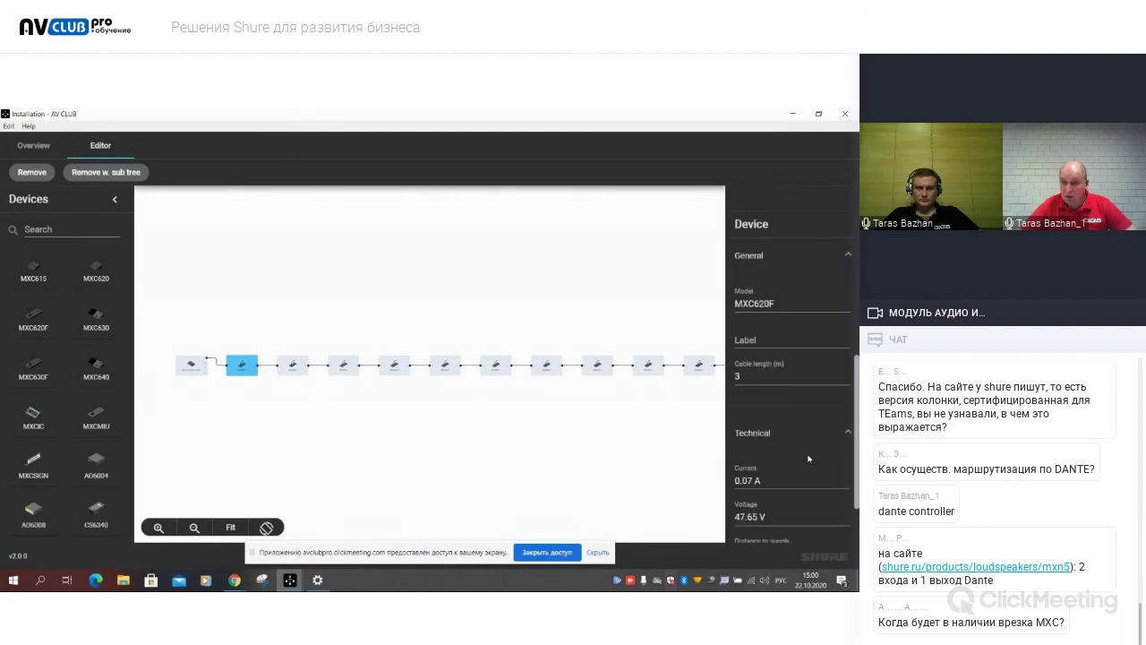
pyautogui.click(757, 378)
pyautogui.scroll(-2, 793, 442)
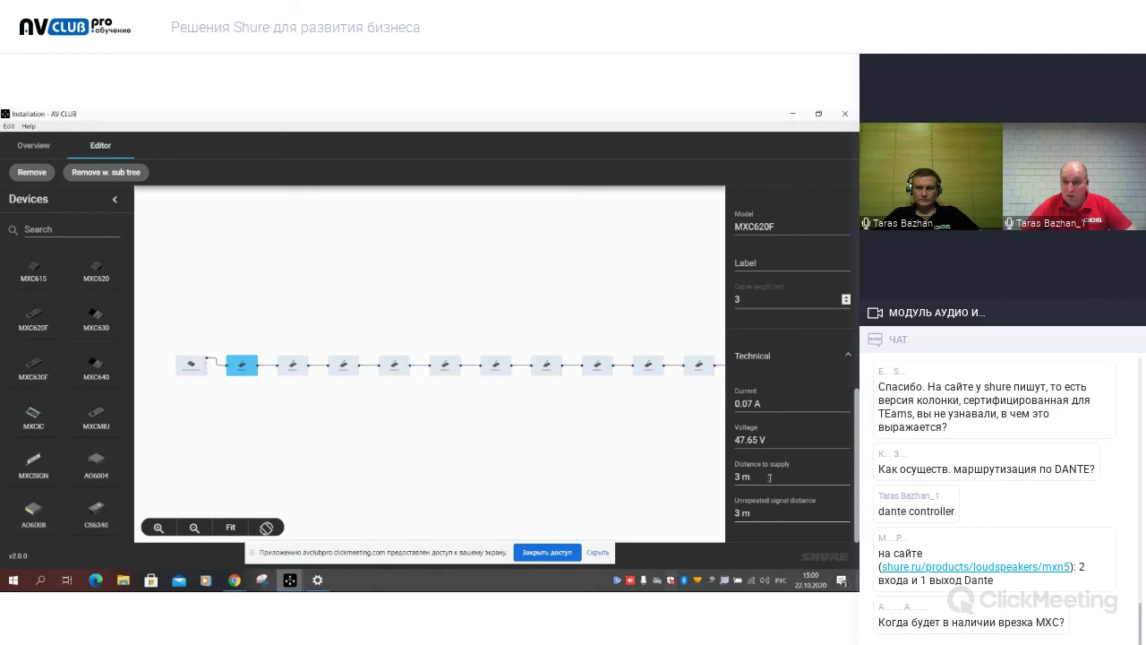
# Check the DIS-CCU's chain A power and supply distance, and review the device quantities in the installation overview.
pyautogui.click(190, 367)
pyautogui.scroll(5, 779, 350)
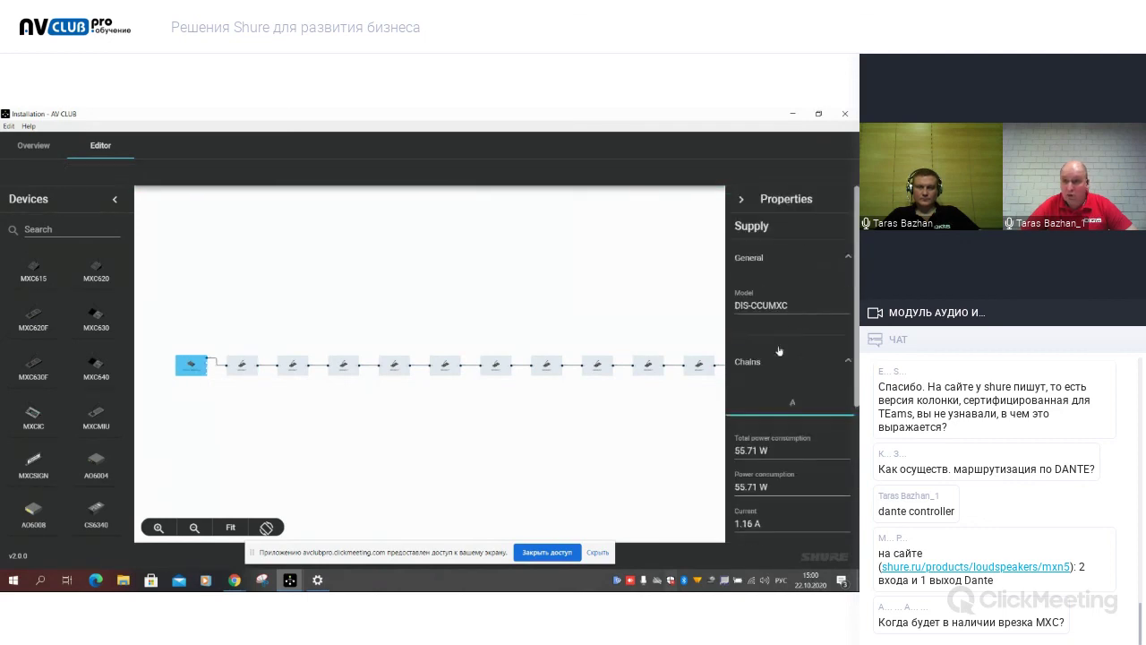
pyautogui.scroll(-5, 777, 372)
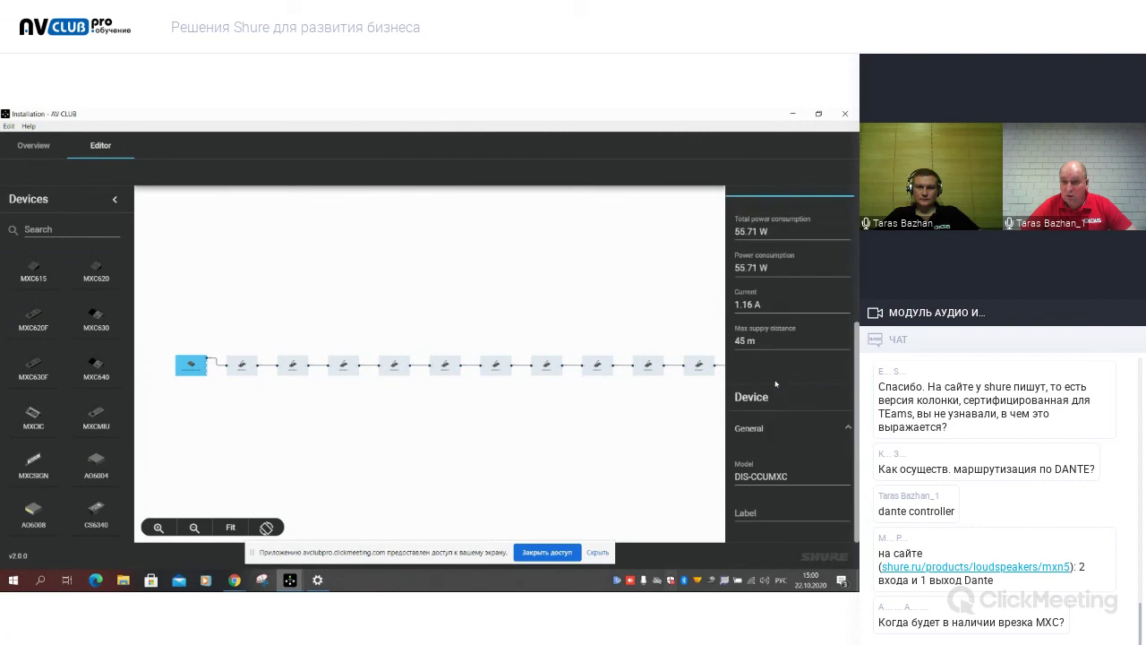
pyautogui.scroll(5, 776, 385)
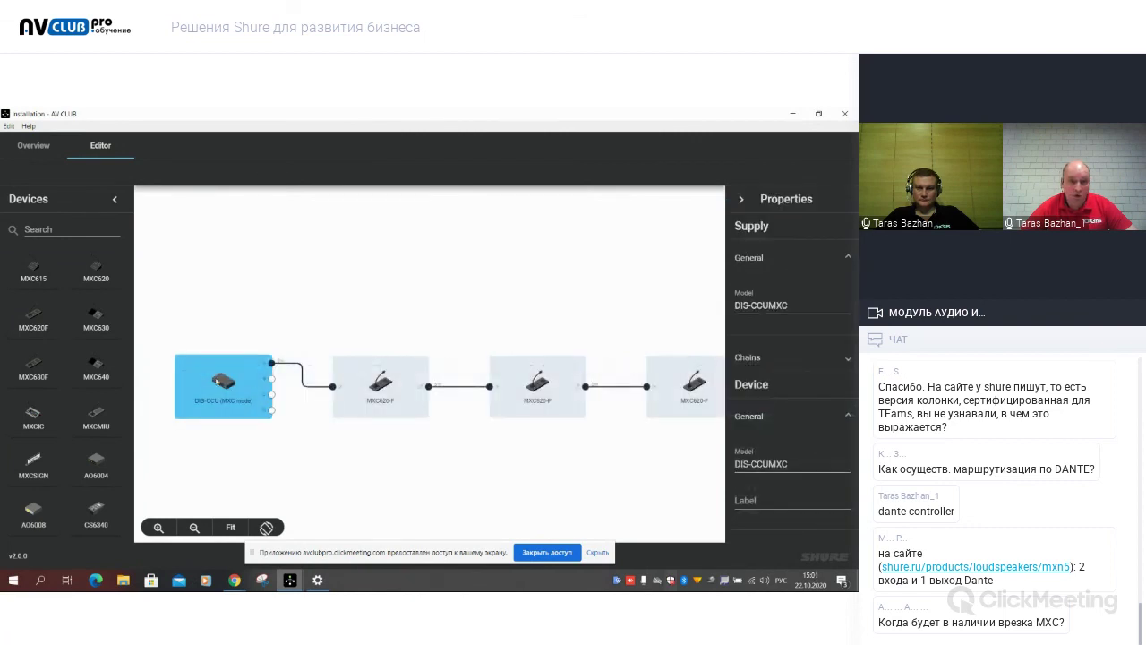
pyautogui.click(34, 145)
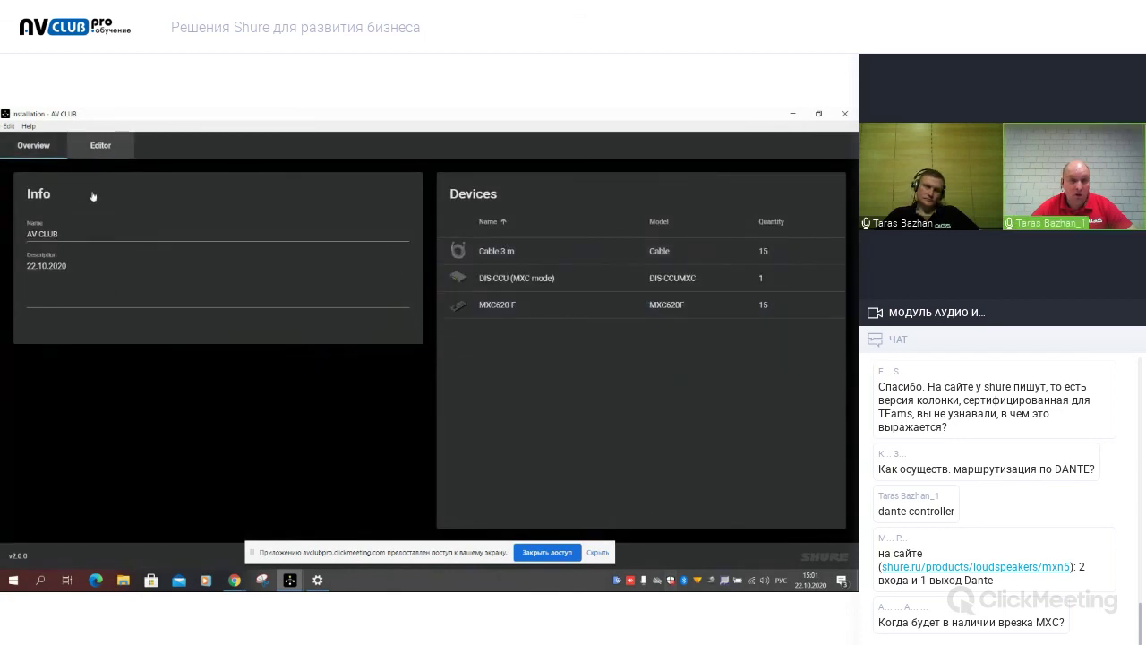
# Return to the layout editor and set the cable length of the first MXC620-F to 50 m.
pyautogui.click(100, 145)
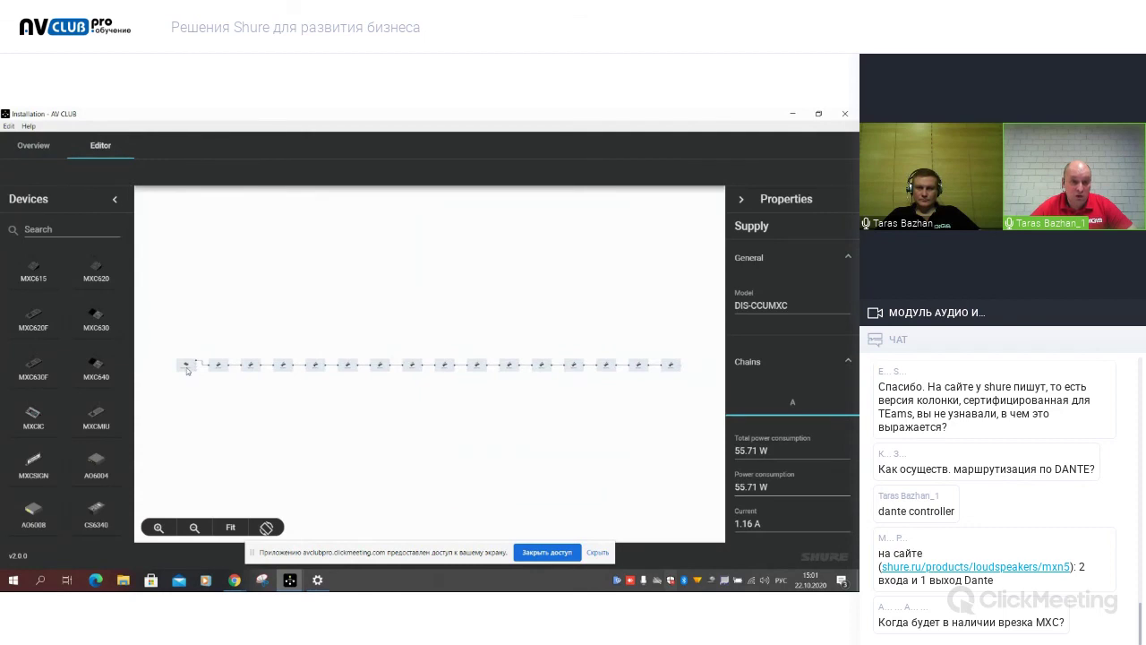
pyautogui.click(158, 527)
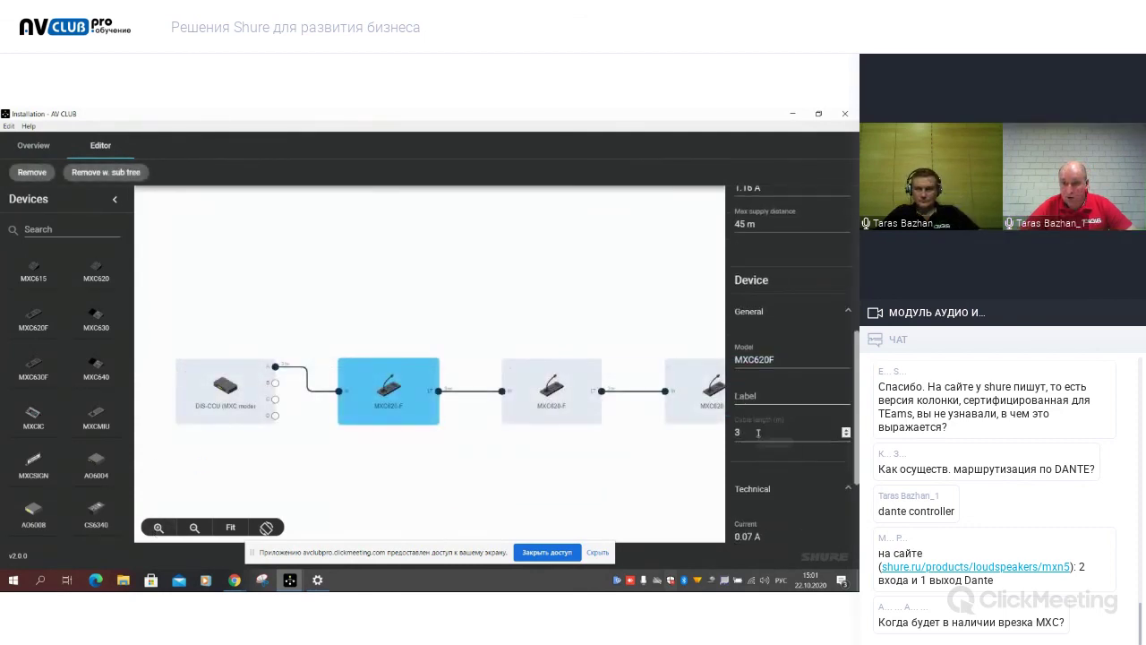
pyautogui.click(757, 433)
pyautogui.press('BackSpace')
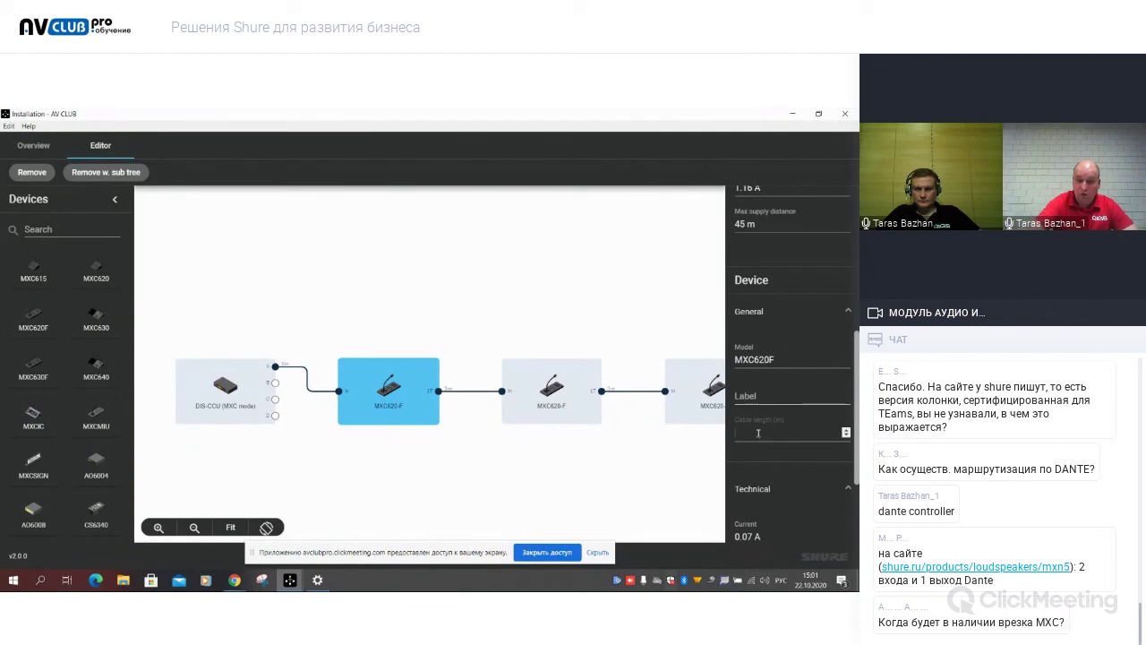
pyautogui.write('50')
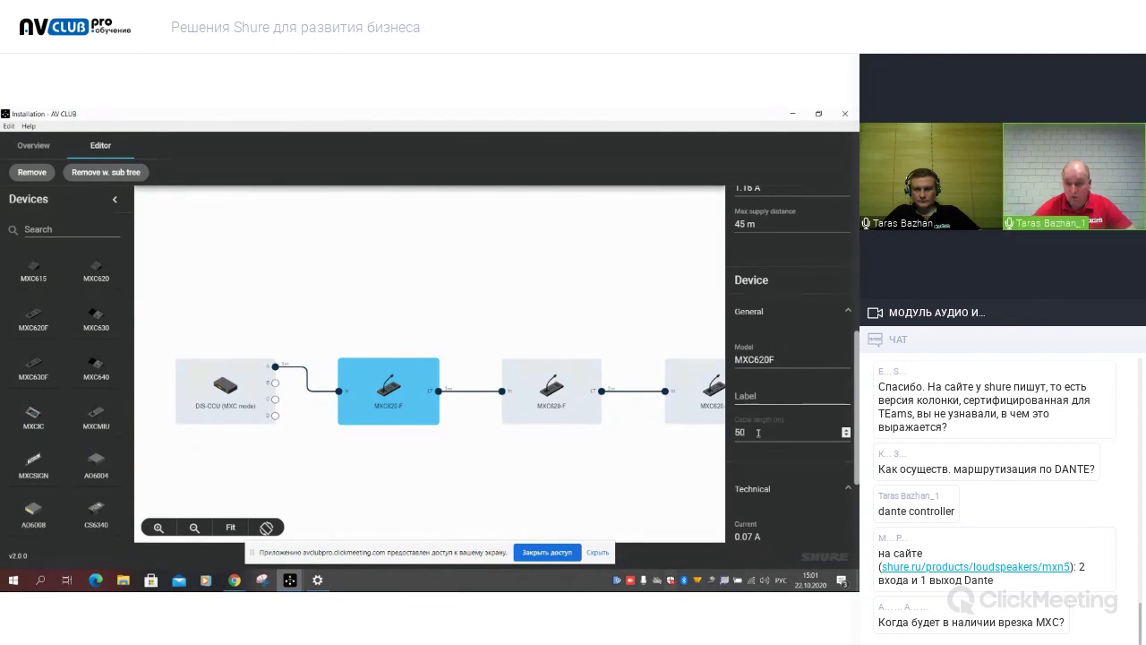
pyautogui.press('Return')
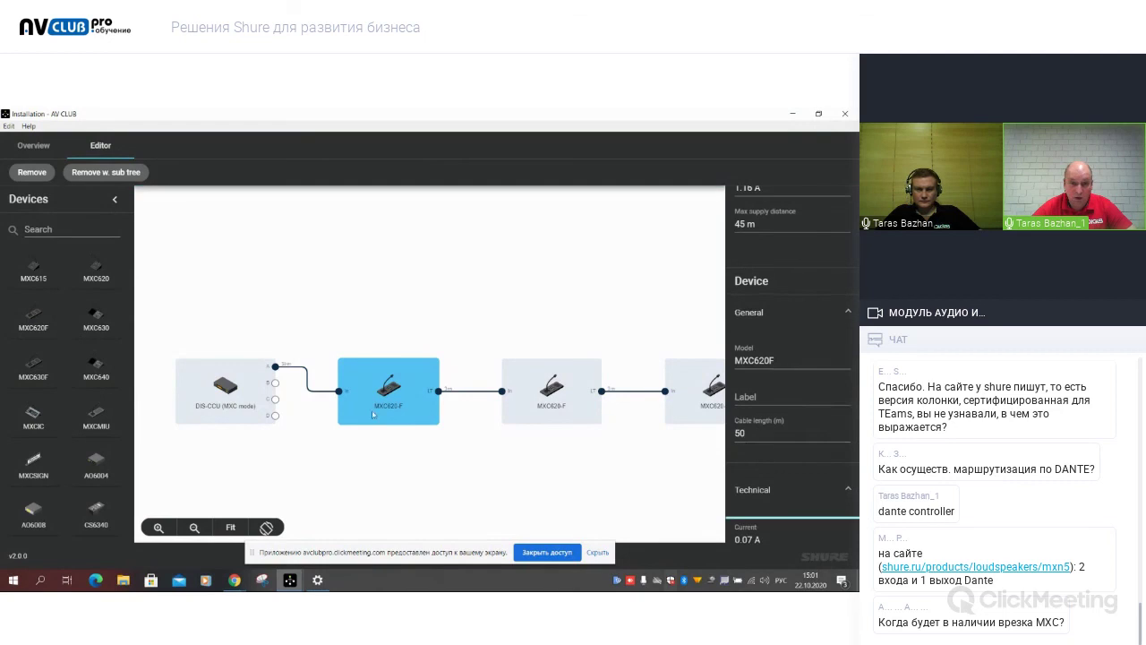
# Inspect the cable between the DIS-CCU and the first MXC620-F in the layout and in the overview's device list.
pyautogui.click(159, 527)
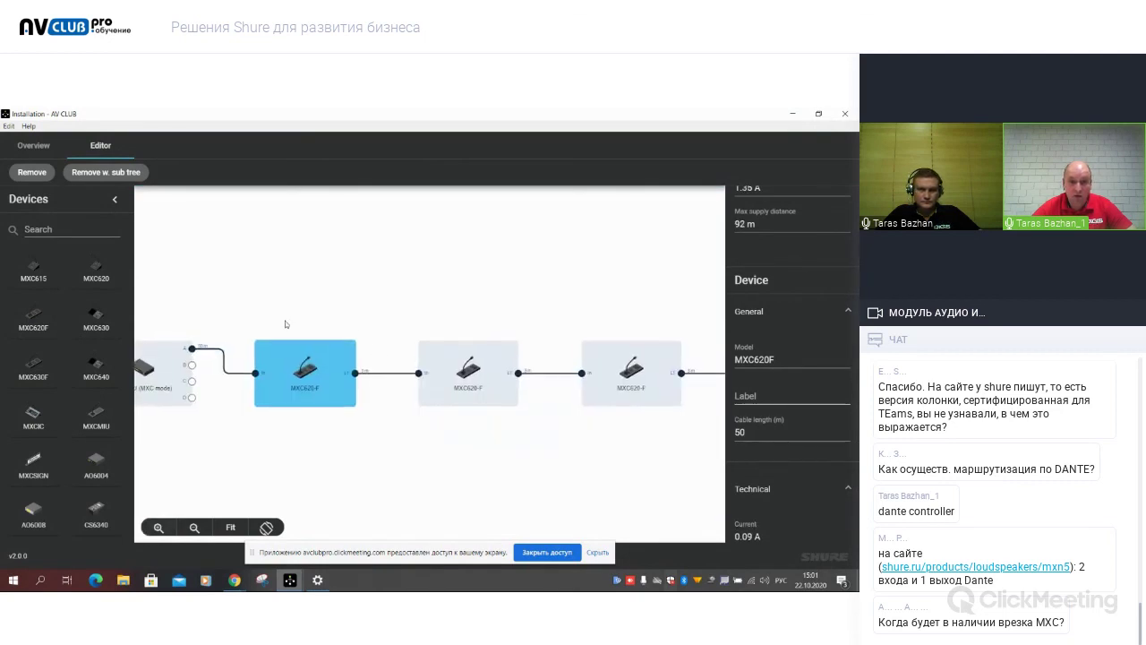
pyautogui.click(392, 371)
pyautogui.click(158, 528)
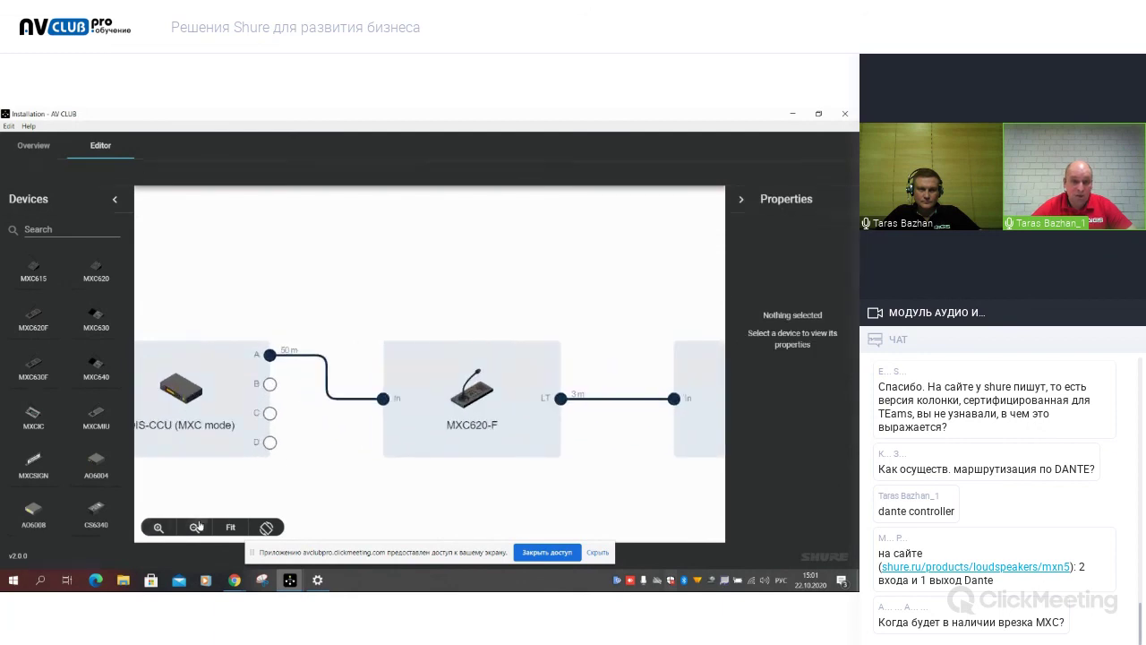
pyautogui.click(200, 527)
pyautogui.click(200, 527)
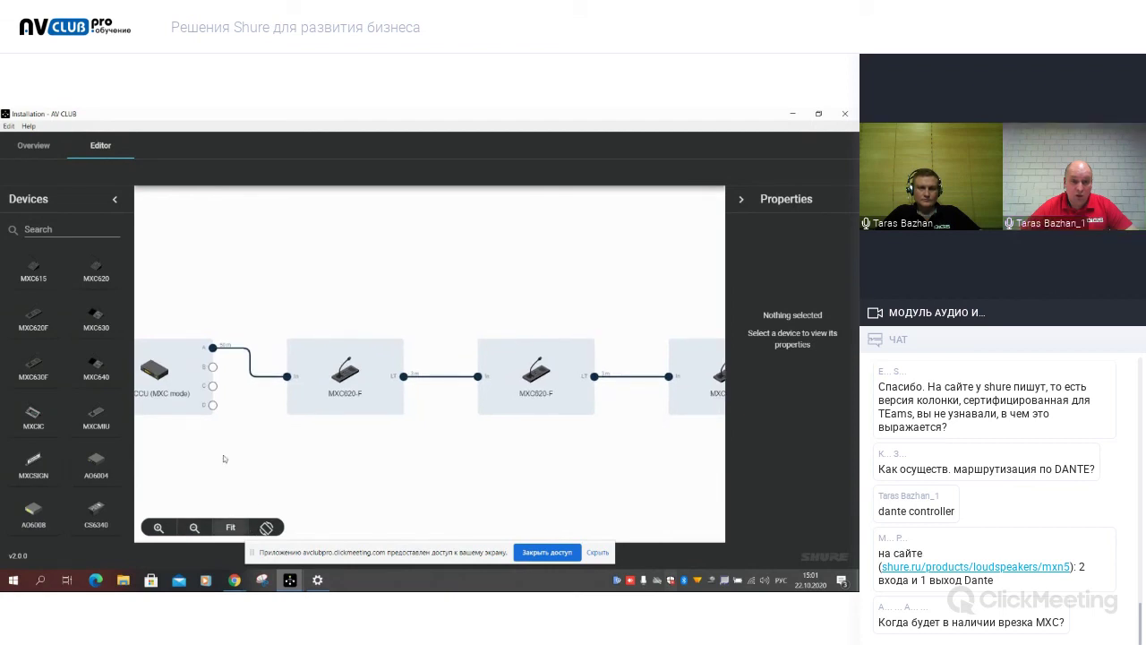
pyautogui.click(231, 528)
pyautogui.click(33, 145)
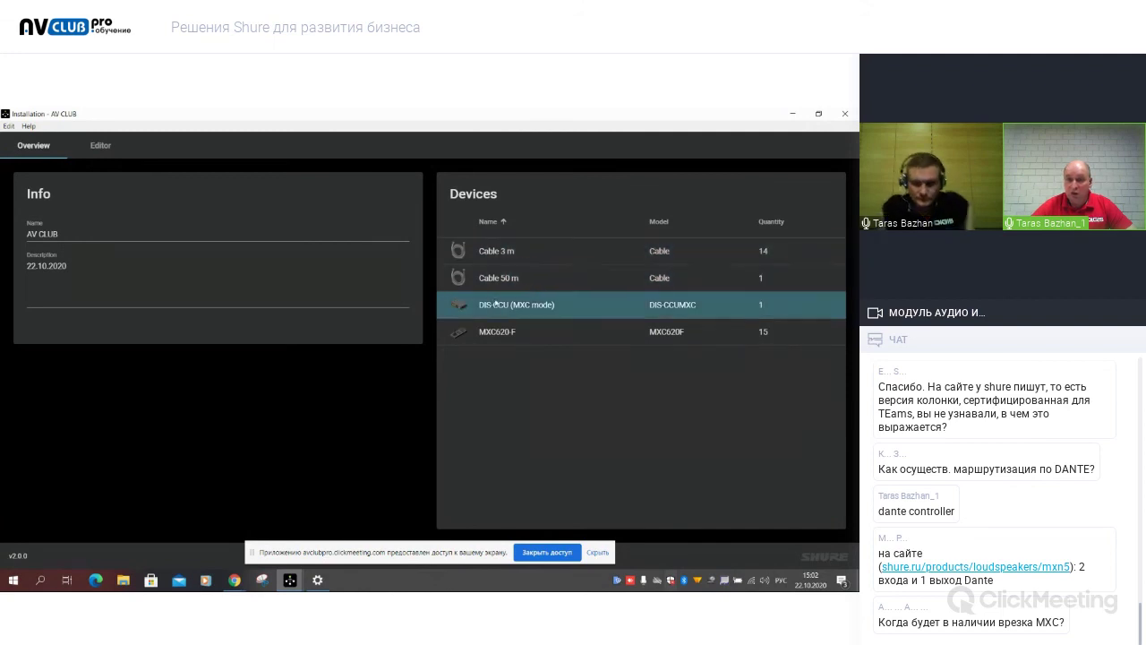
# Return to the layout editor and add 15 MXC640 units to port C of the DIS-CCU with a cable length of 3 m.
pyautogui.click(111, 148)
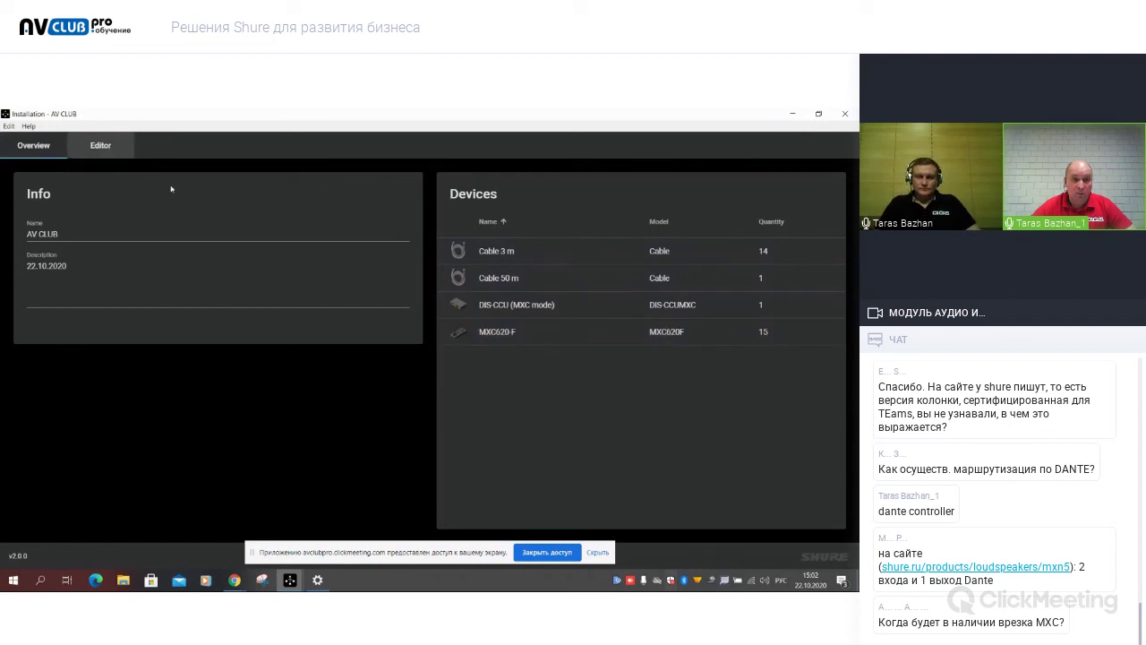
pyautogui.click(186, 365)
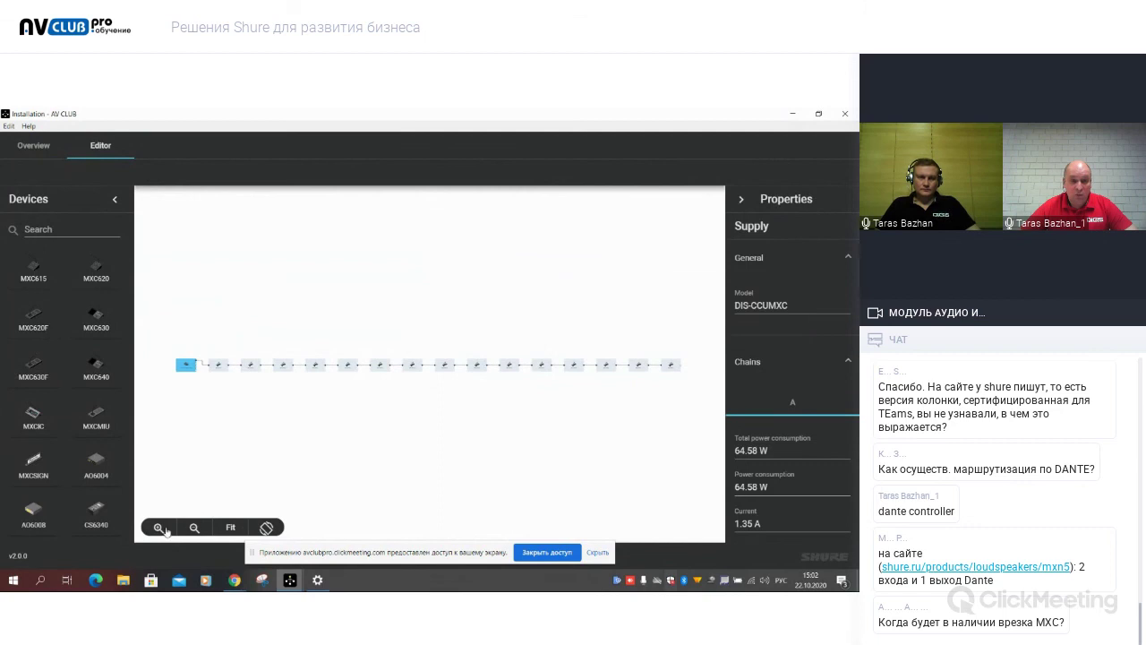
pyautogui.click(157, 529)
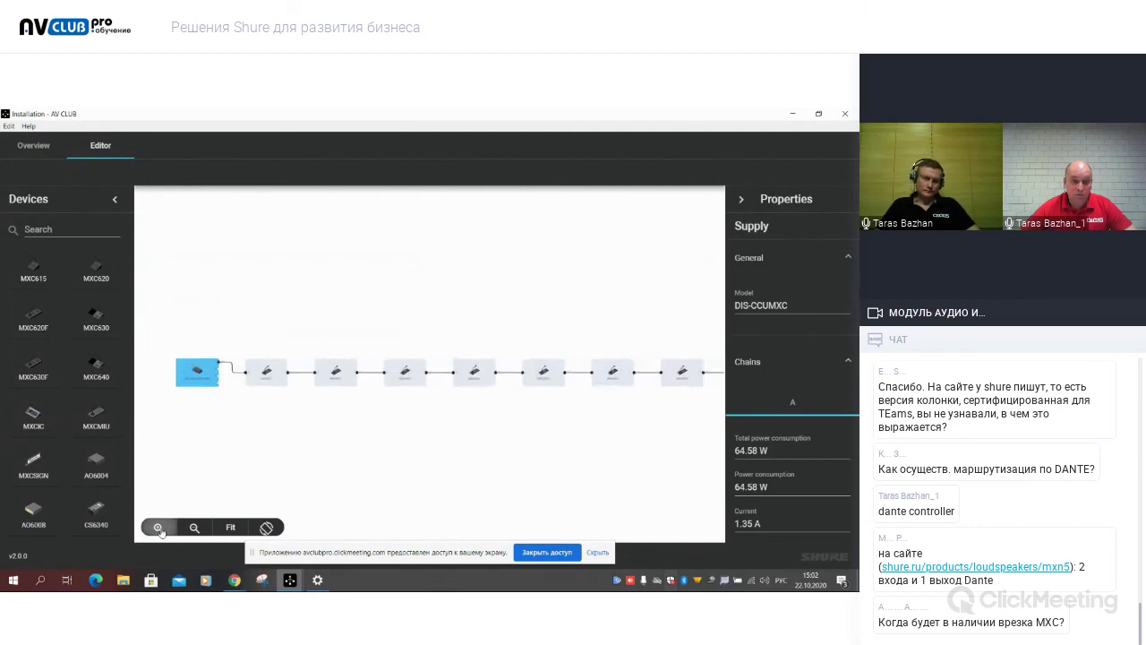
pyautogui.click(158, 528)
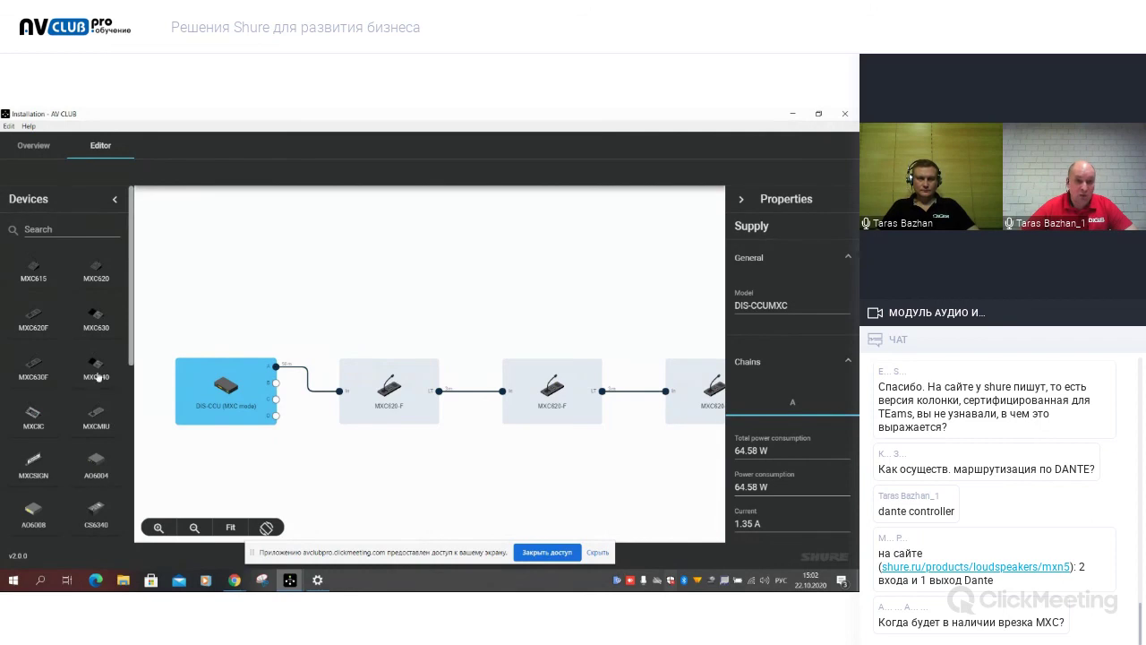
pyautogui.moveTo(93, 368); pyautogui.dragTo(237, 403)
pyautogui.click(209, 287)
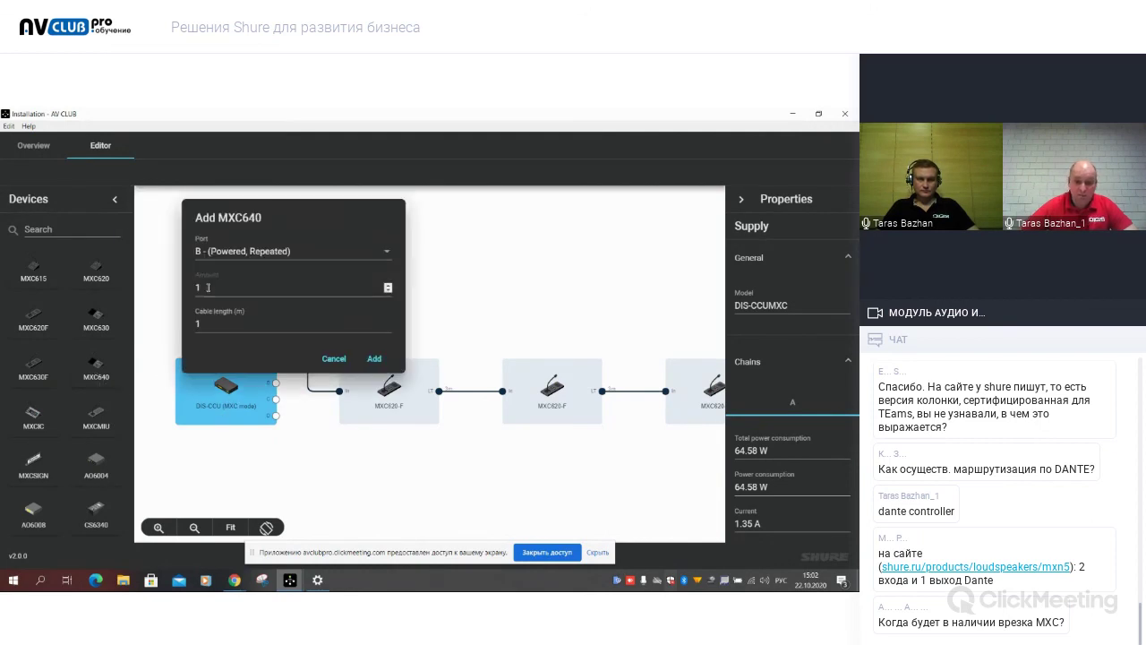
pyautogui.write('5')
pyautogui.click(376, 253)
pyautogui.click(226, 305)
pyautogui.click(211, 326)
pyautogui.press('BackSpace')
pyautogui.write('3')
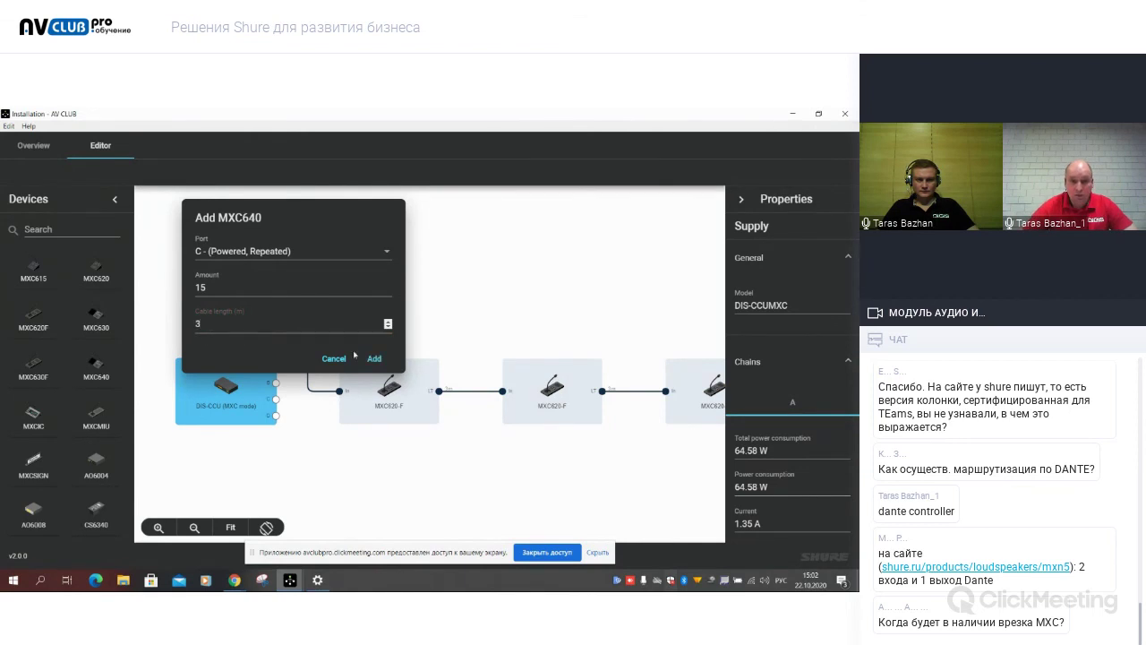
pyautogui.click(375, 358)
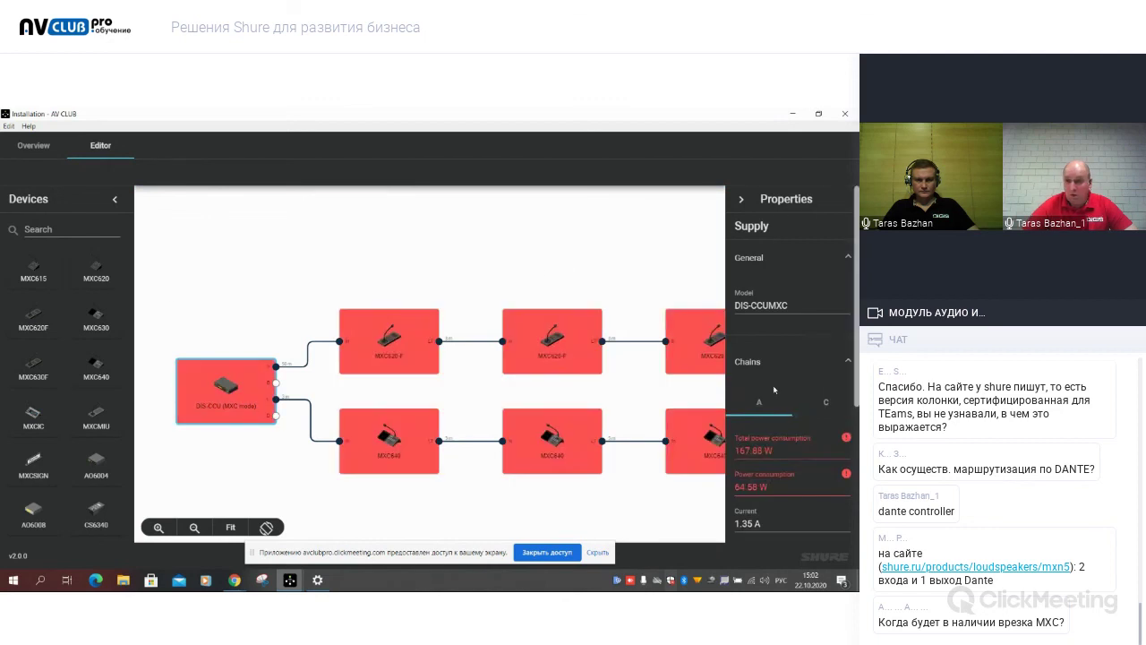
# Read the warnings on both device chains and examine the chain C power values and the second MXC640's technical properties.
pyautogui.moveTo(377, 355)
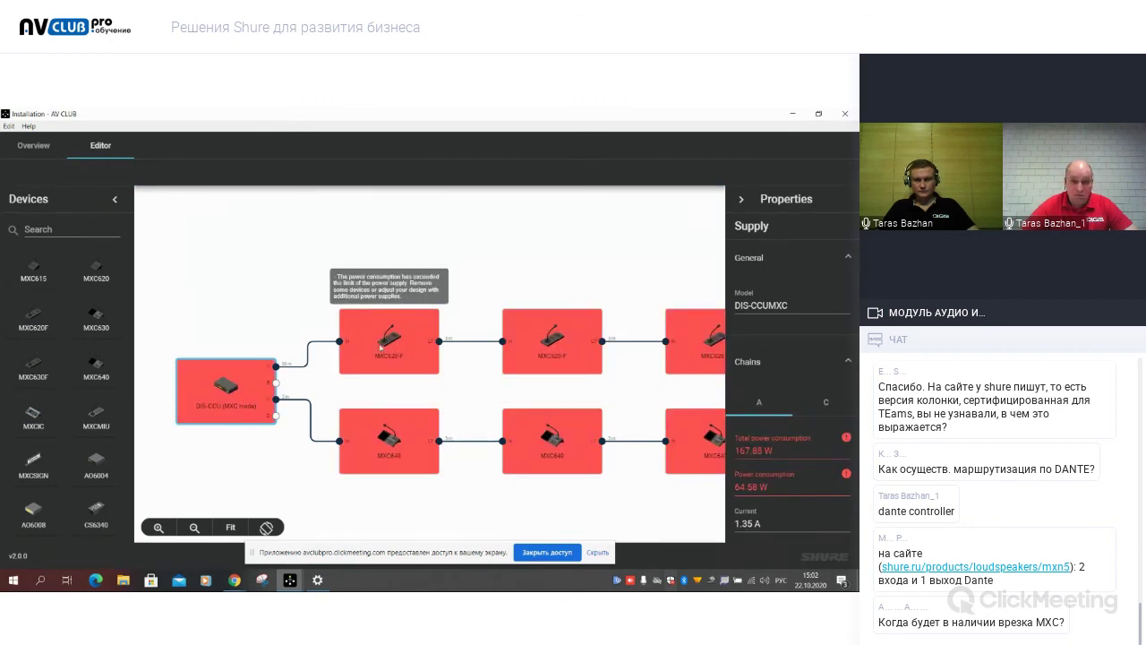
pyautogui.moveTo(541, 453)
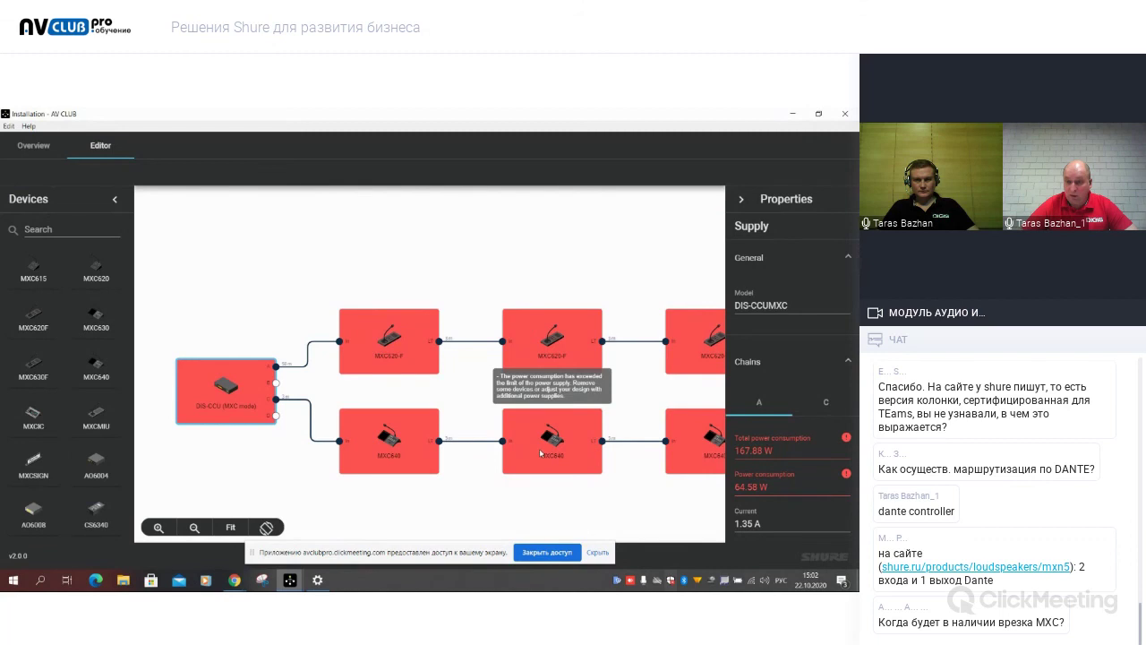
pyautogui.click(540, 453)
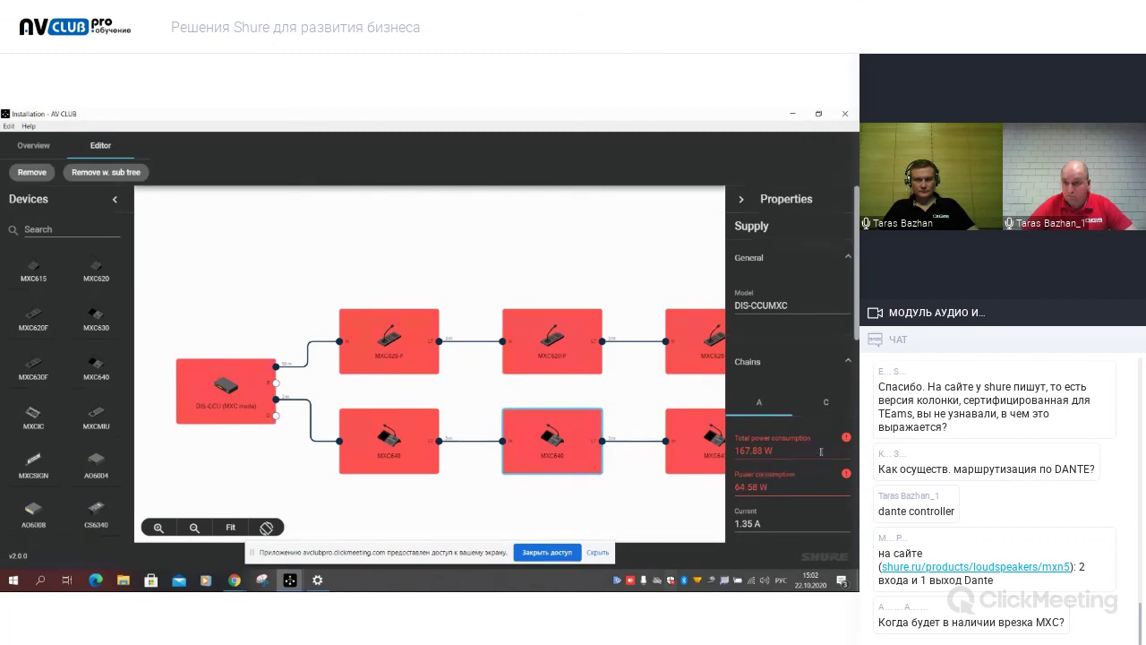
pyautogui.click(826, 404)
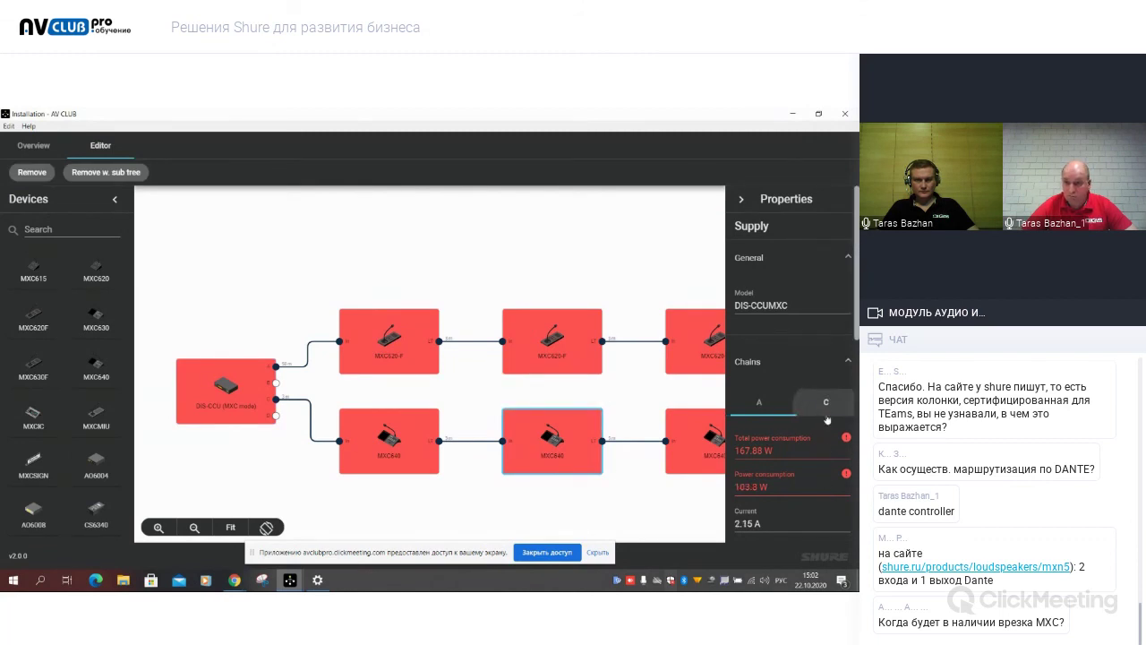
pyautogui.scroll(-5, 825, 443)
pyautogui.scroll(-3, 824, 442)
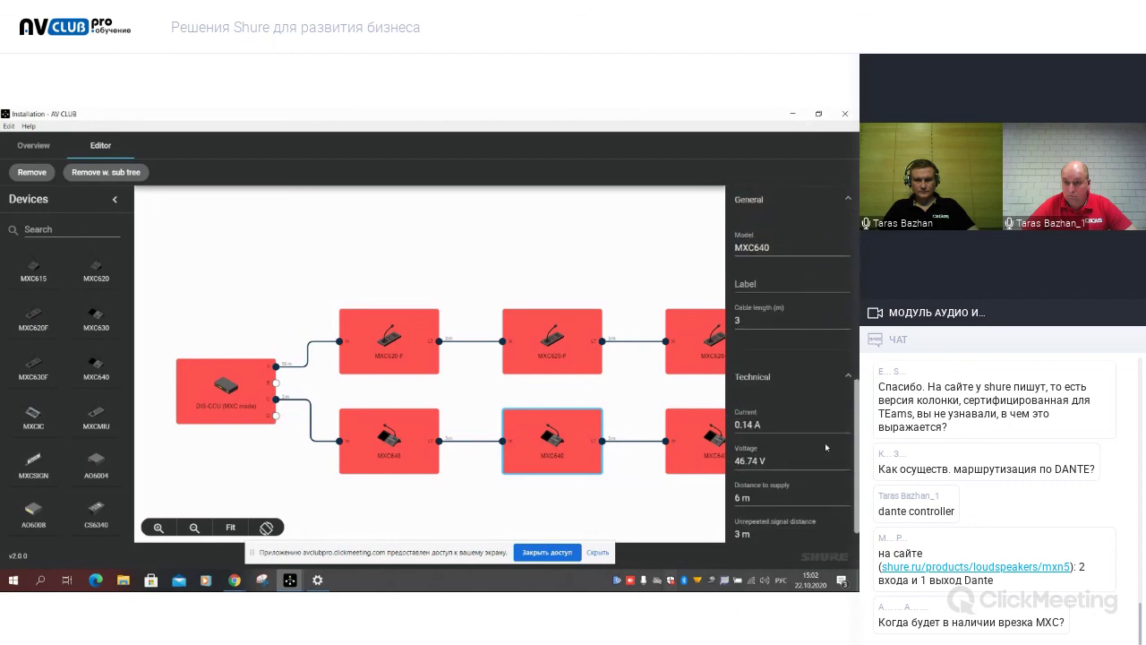
pyautogui.scroll(8, 825, 442)
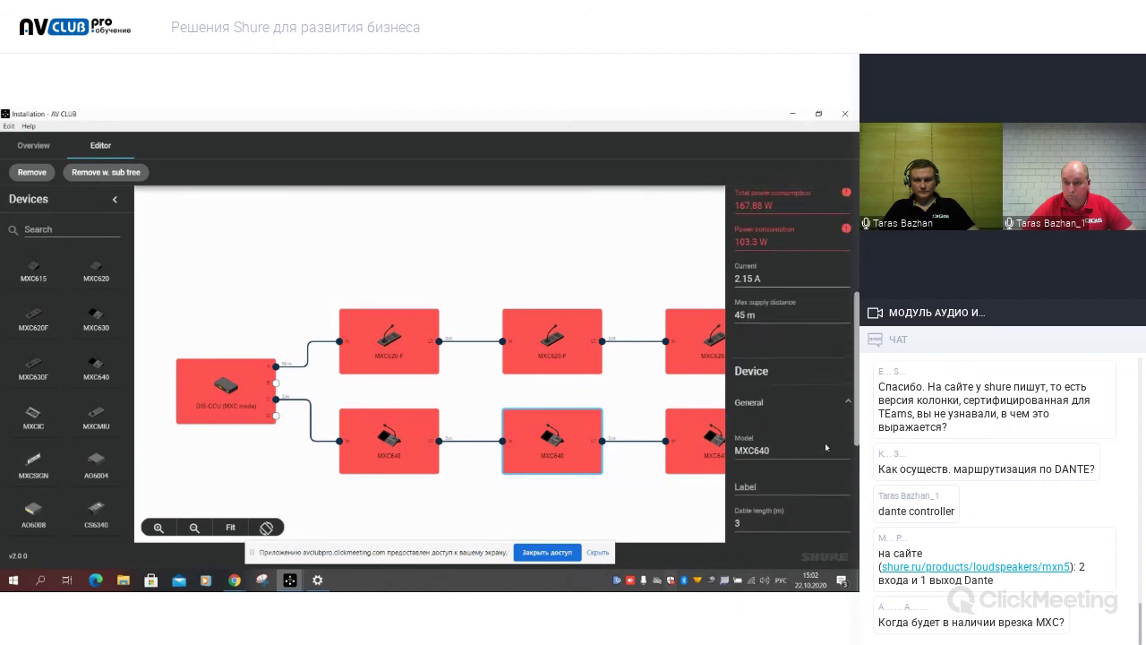
# Examine the full length of both device chains on the DIS-CCU in the layout.
pyautogui.click(194, 528)
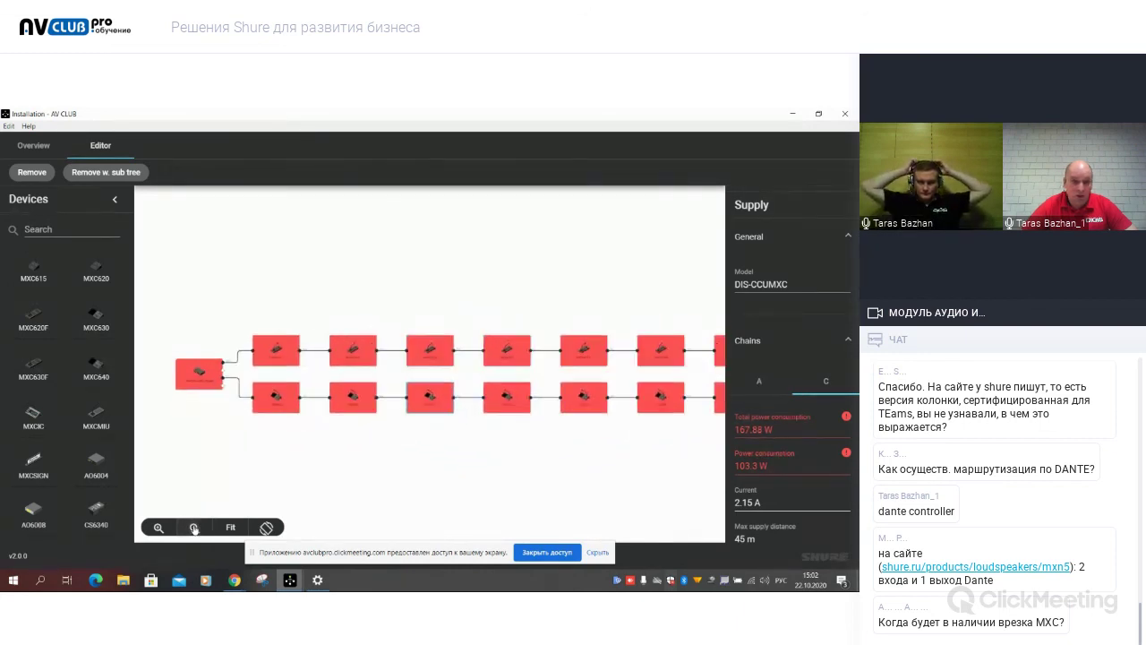
pyautogui.click(194, 528)
pyautogui.click(193, 528)
pyautogui.click(193, 528)
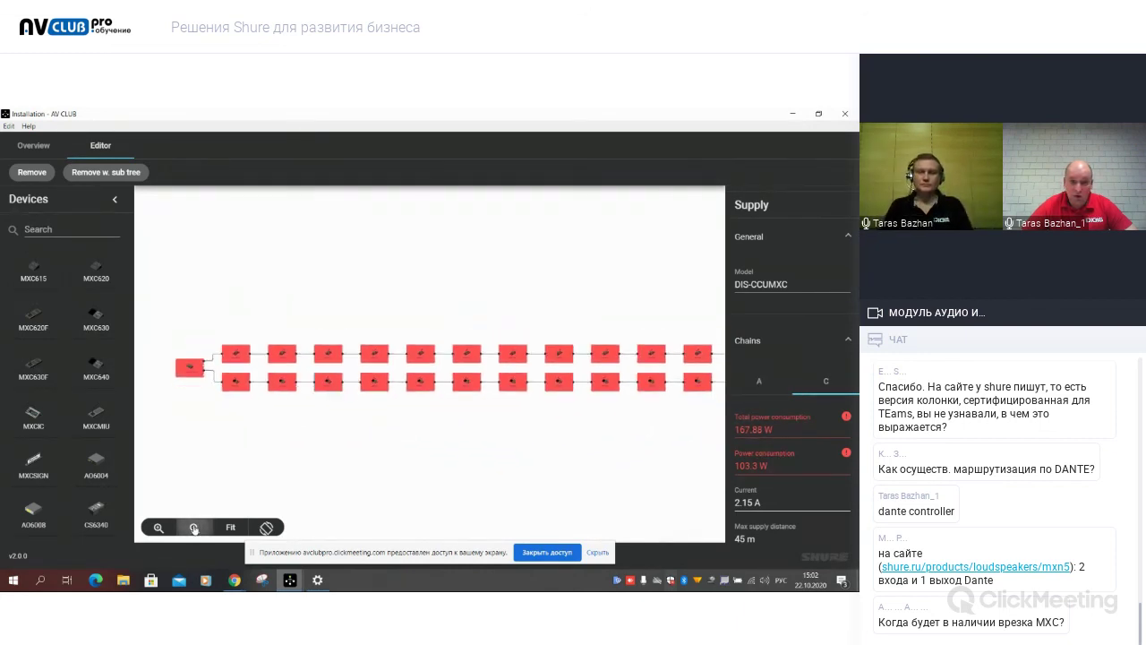
pyautogui.click(193, 528)
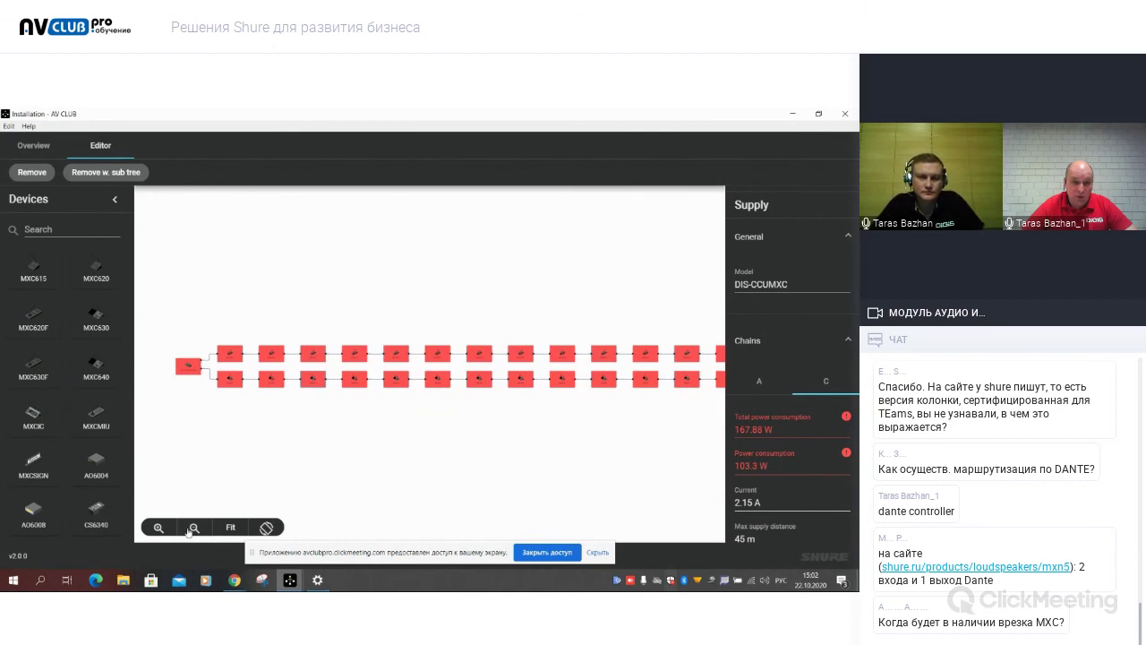
pyautogui.click(158, 527)
pyautogui.click(157, 528)
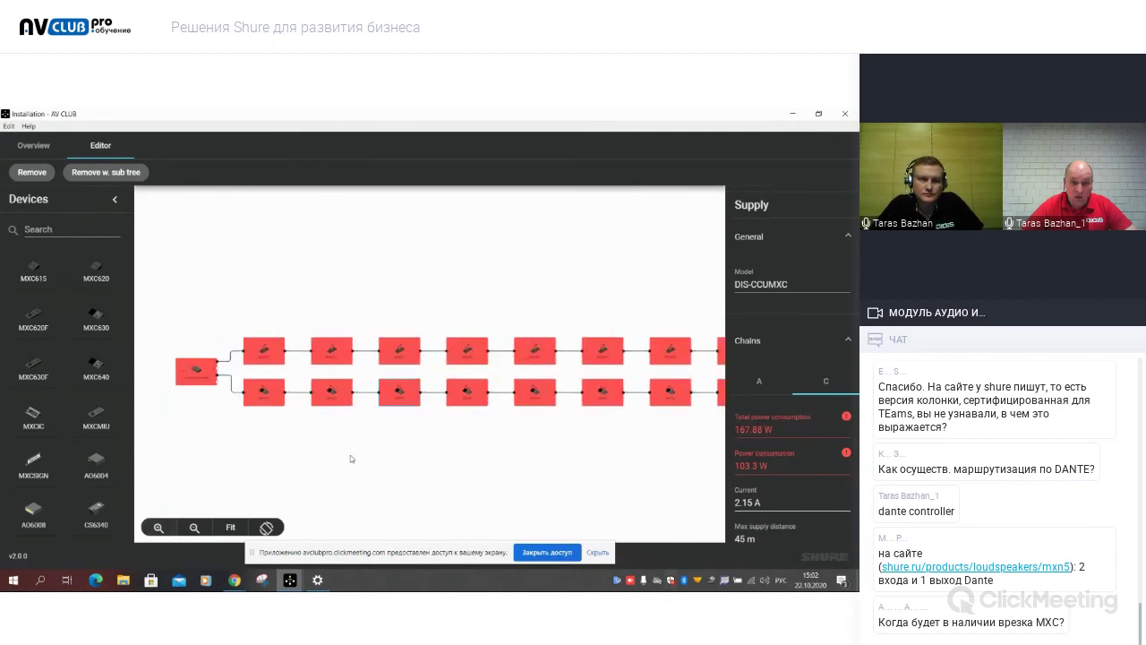
pyautogui.click(156, 527)
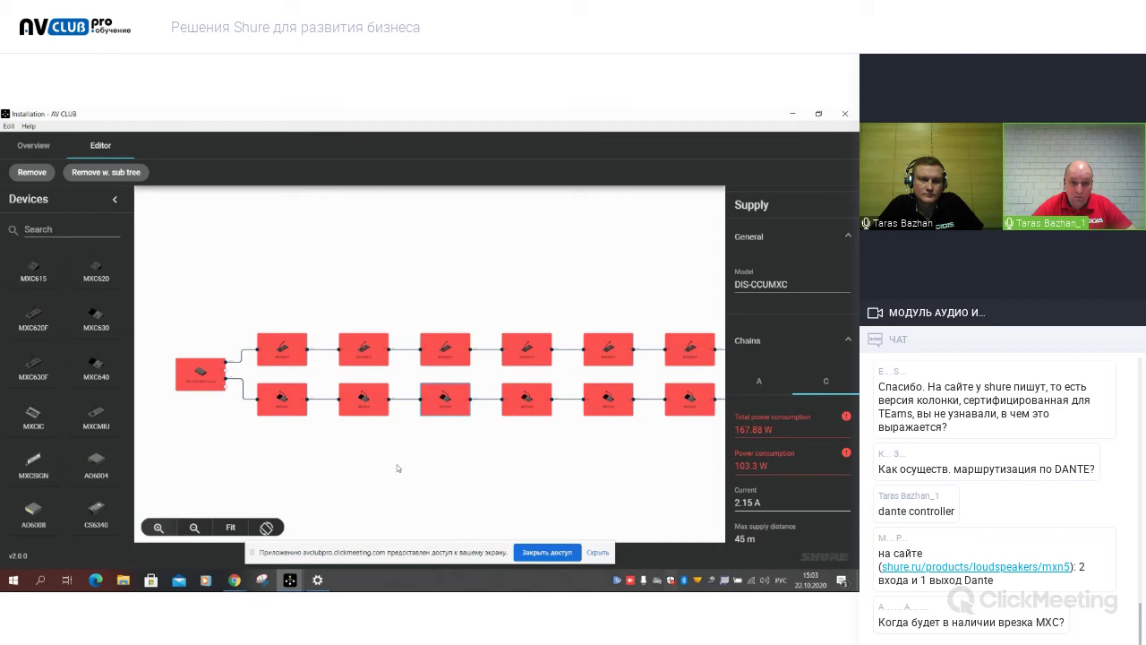
pyautogui.scroll(1, 397, 464)
pyautogui.click(254, 441)
pyautogui.scroll(-2, 248, 452)
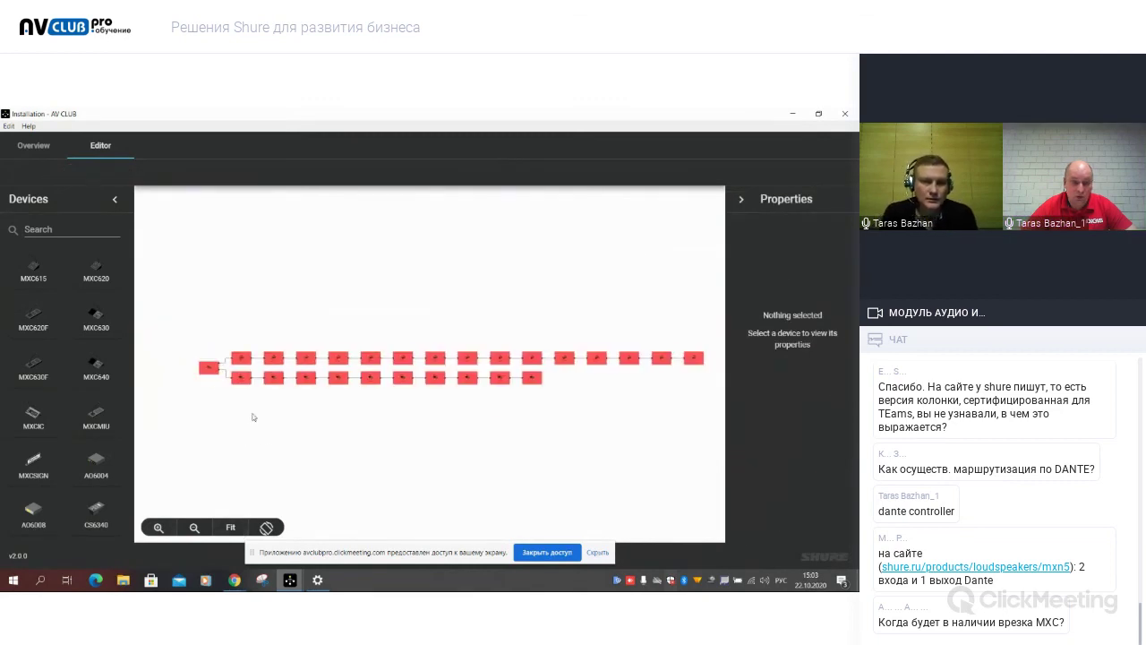
# Add one PS 6000 power supply to occupied port A of the DIS-CCU with a cable length of 1 m.
pyautogui.click(159, 528)
pyautogui.click(159, 527)
pyautogui.click(159, 527)
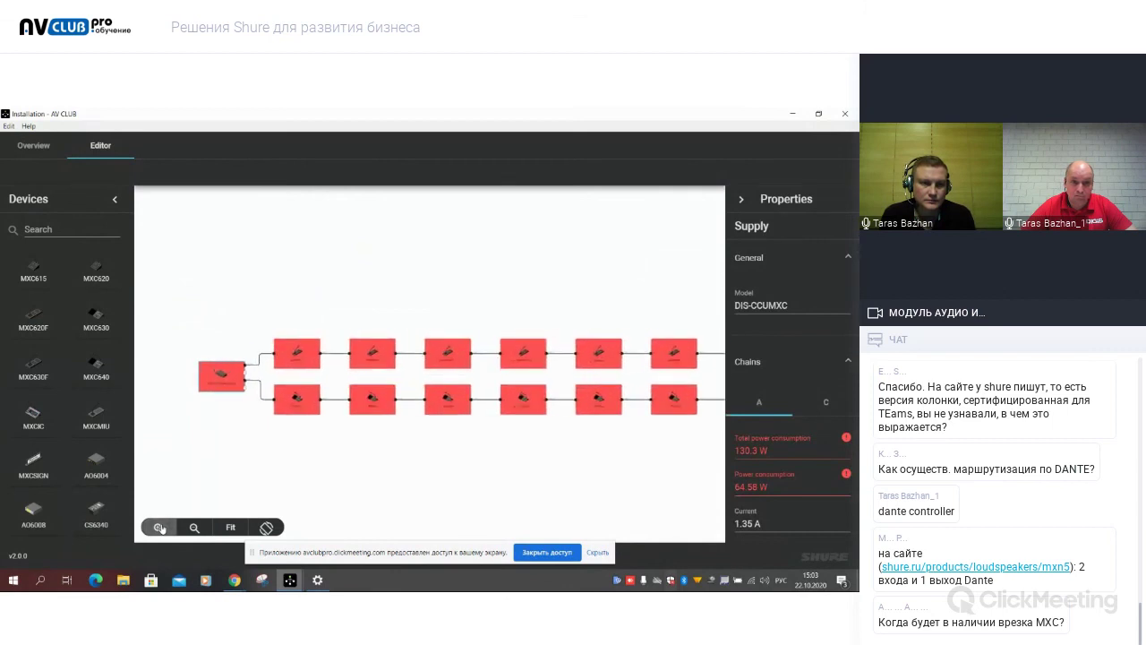
pyautogui.click(160, 527)
pyautogui.click(160, 528)
pyautogui.moveTo(253, 392)
pyautogui.click(158, 528)
pyautogui.scroll(-3, 115, 462)
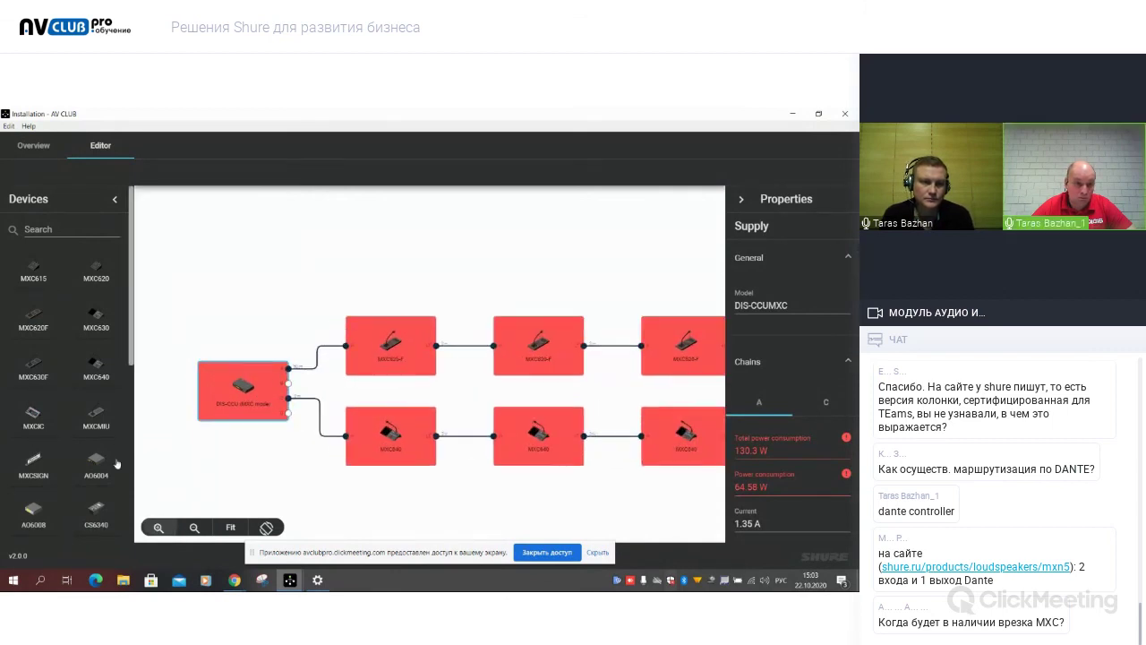
pyautogui.scroll(-4, 115, 462)
pyautogui.moveTo(87, 479); pyautogui.dragTo(259, 399)
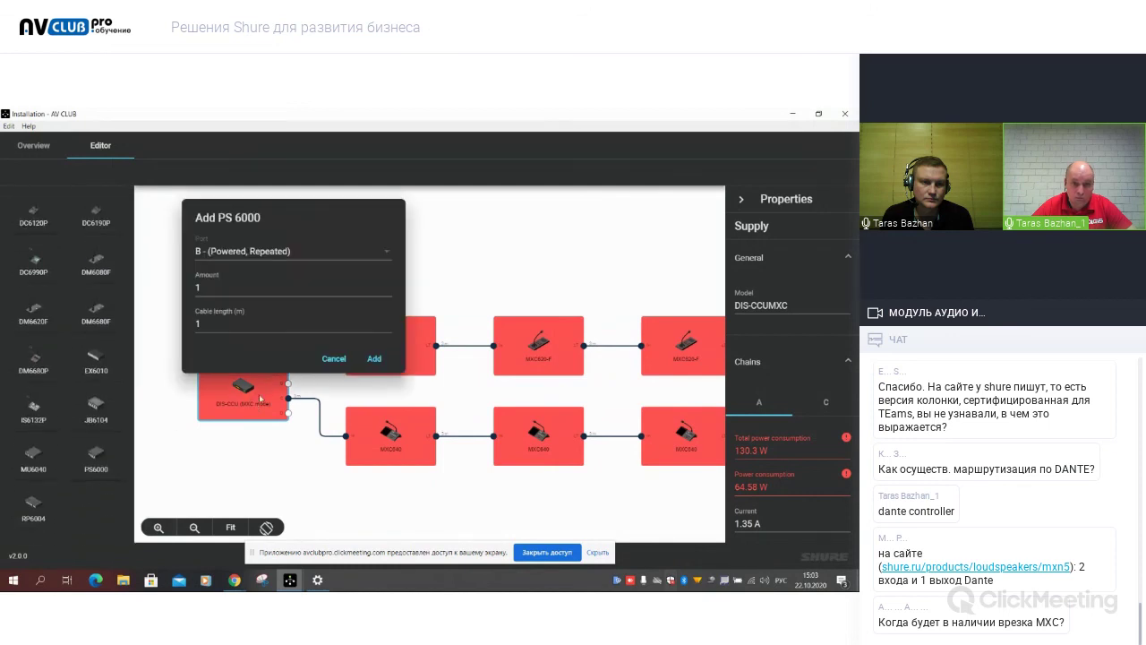
pyautogui.click(385, 255)
pyautogui.click(278, 221)
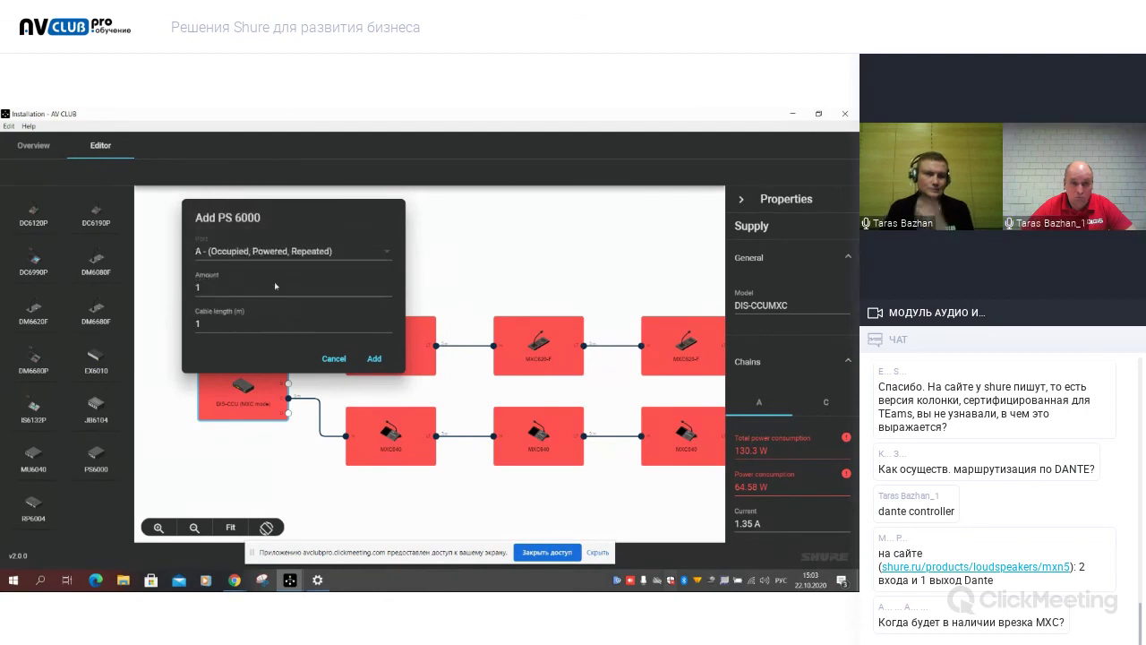
pyautogui.click(373, 360)
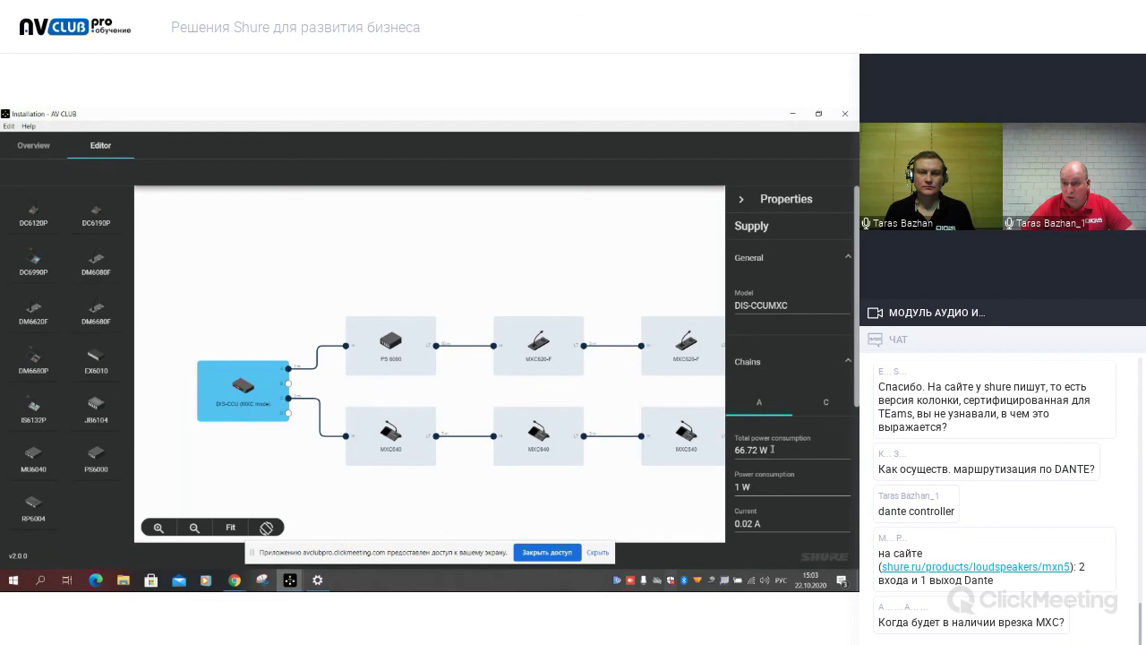
# Check the DIS-CCU's chain power values and review the device list in the installation overview.
pyautogui.moveTo(854, 405); pyautogui.dragTo(857, 513)
pyautogui.click(826, 227)
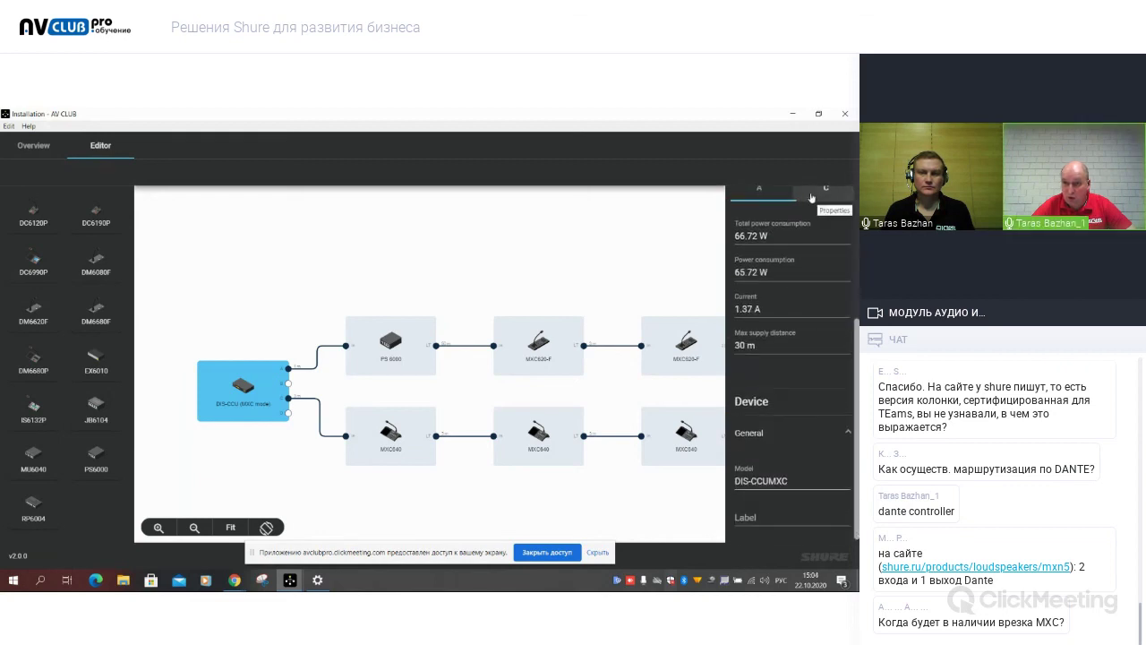
pyautogui.click(34, 145)
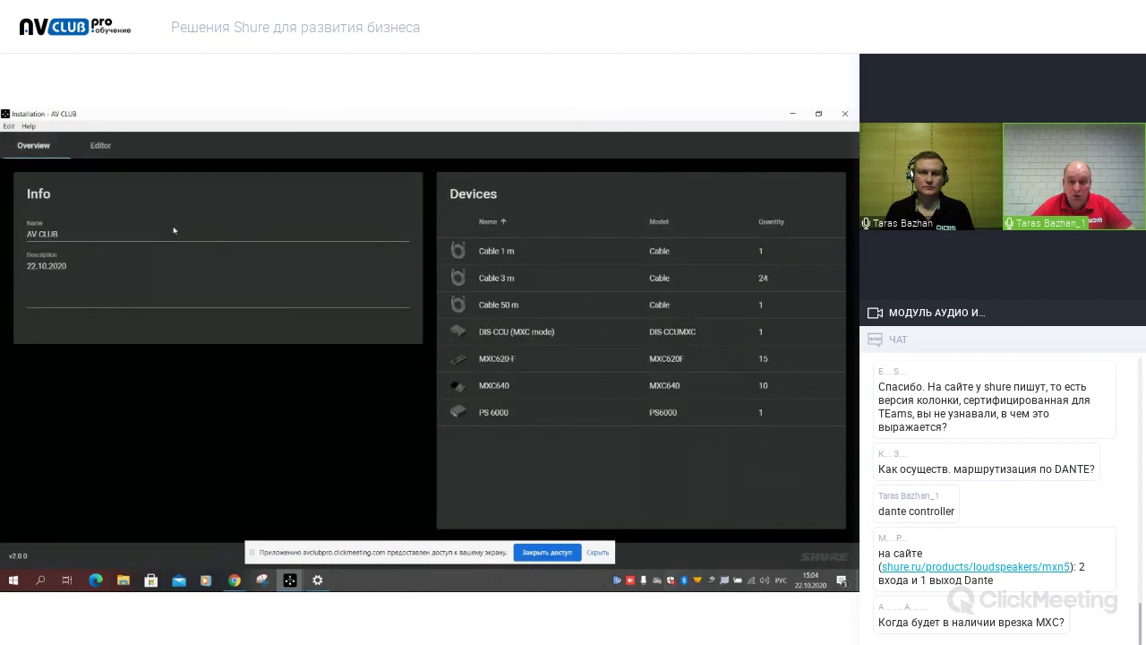